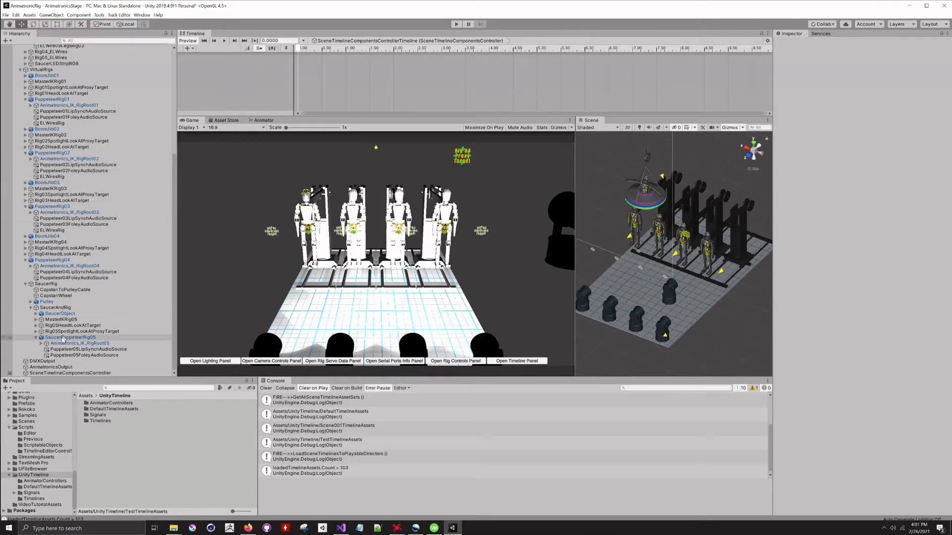
Step: Select SceneTimelineComponentsController, open the Track Assignment Editor and get all tracks for assignment
left_click(61, 373)
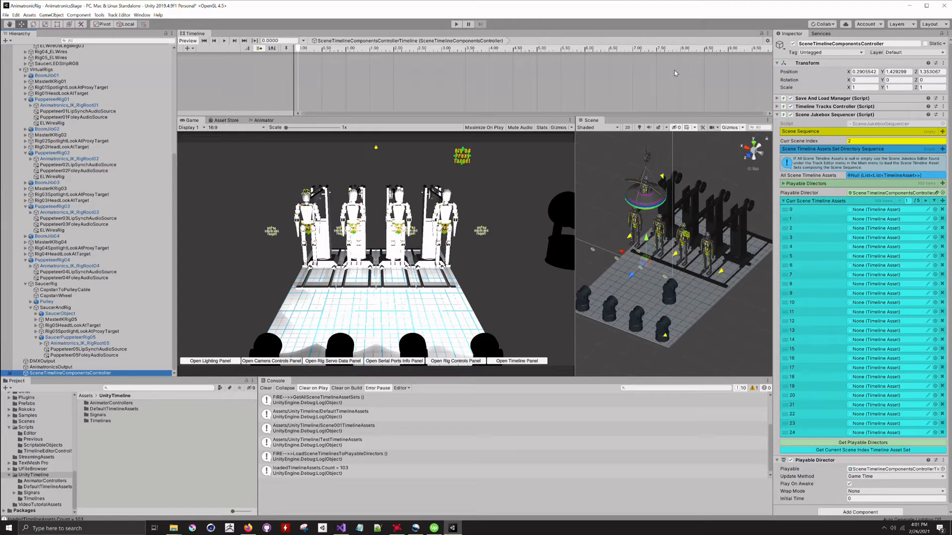
left_click(124, 15)
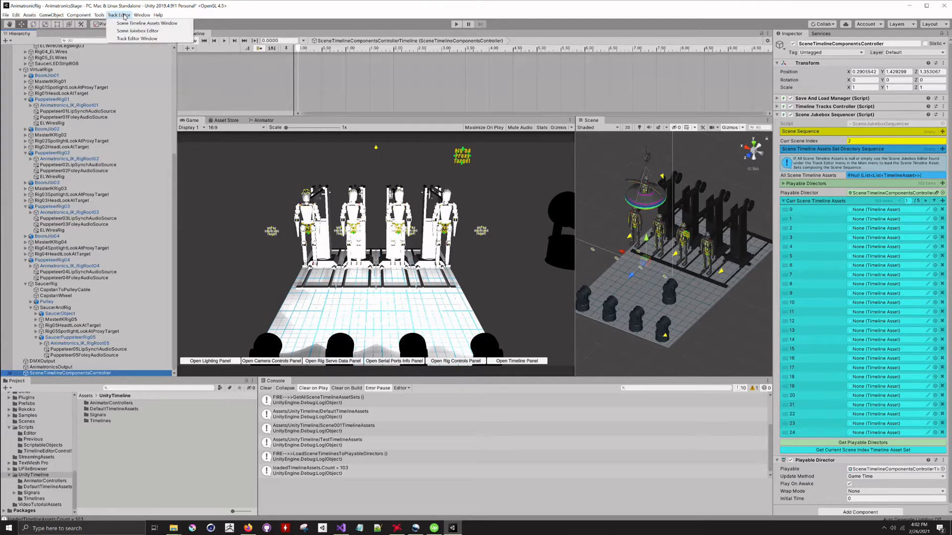
left_click(128, 39)
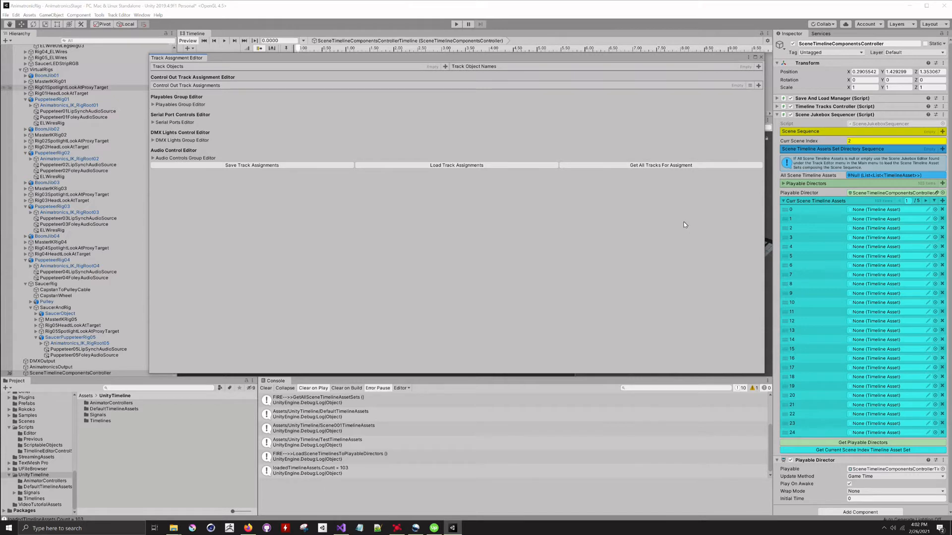
left_click(668, 168)
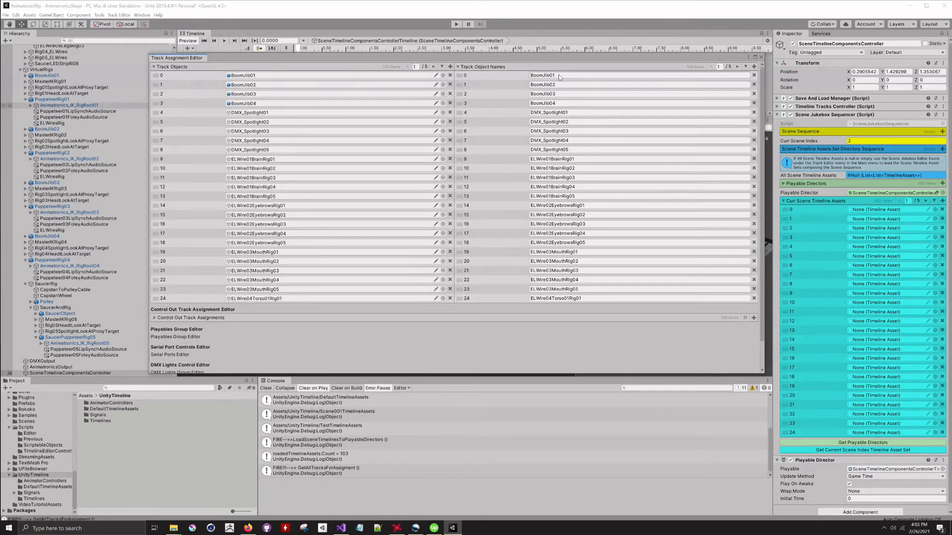
Step: Locate sample track objects in the scene hierarchy, including BoomJib01, DMX_Spotlight01 and the ELWire brain, eyebrows and mouth objects
left_click(559, 77)
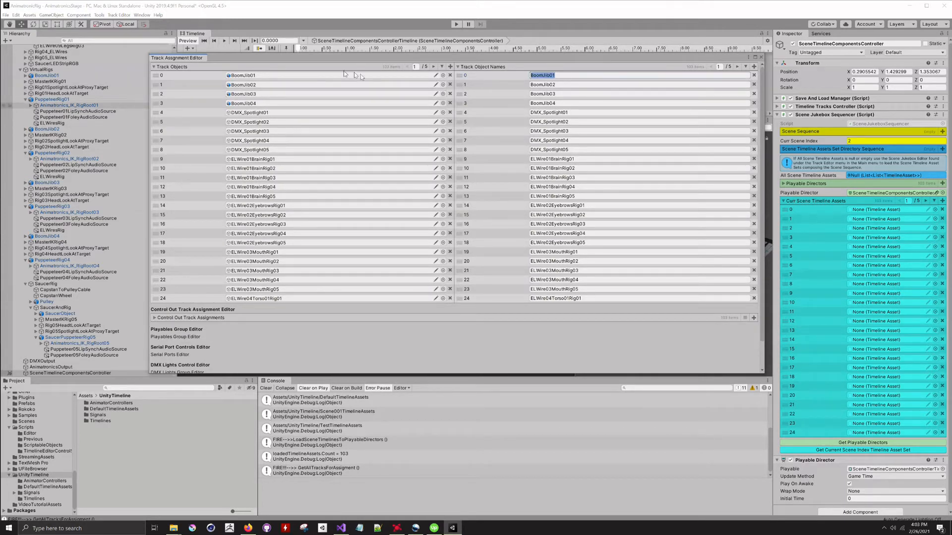
left_click(251, 76)
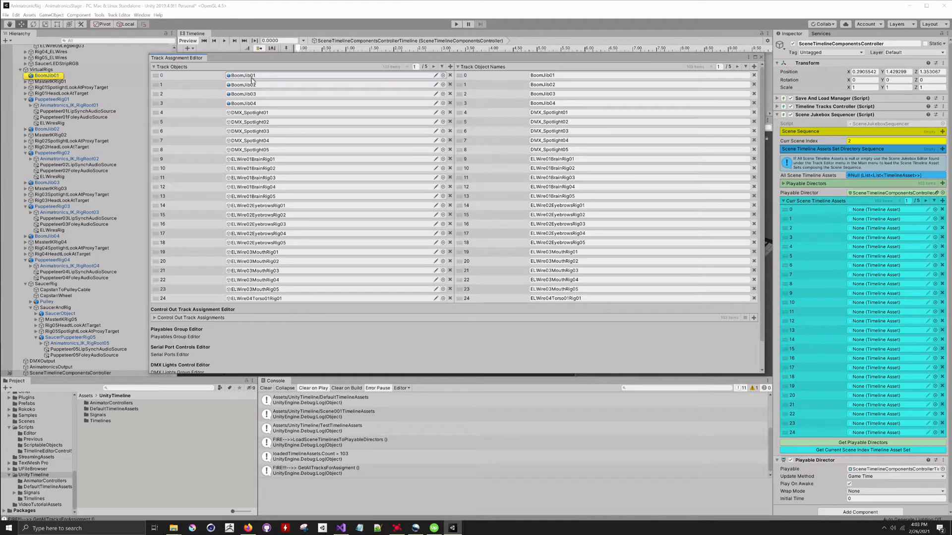
left_click(255, 113)
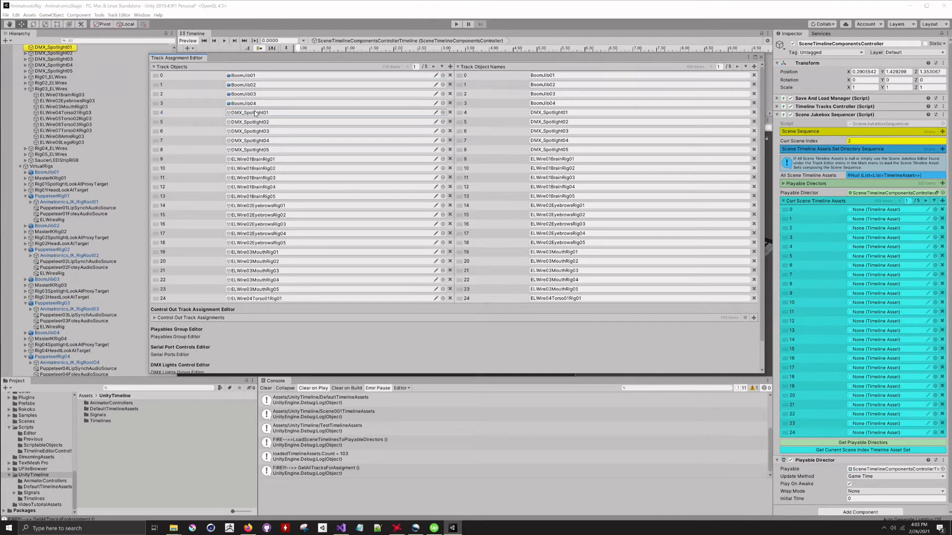
left_click(262, 161)
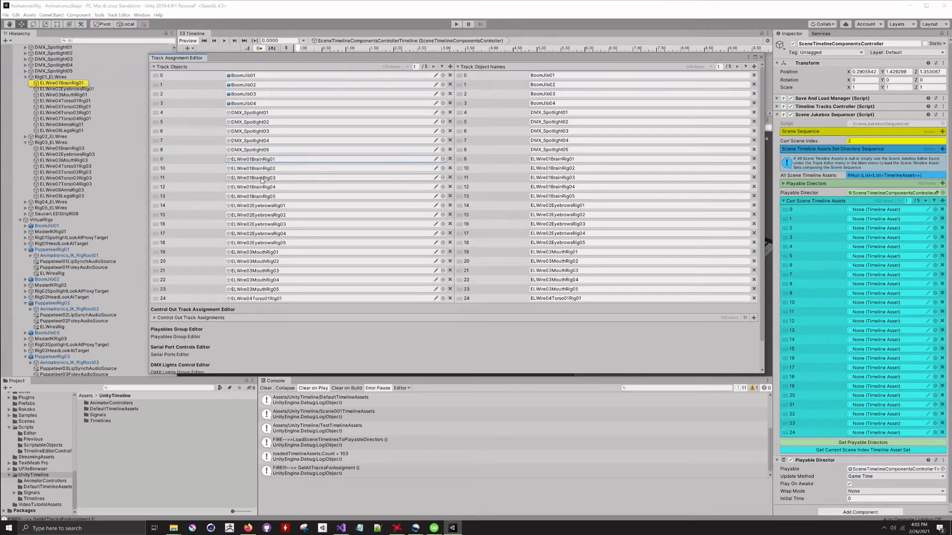
scroll(270, 181, "down", 2)
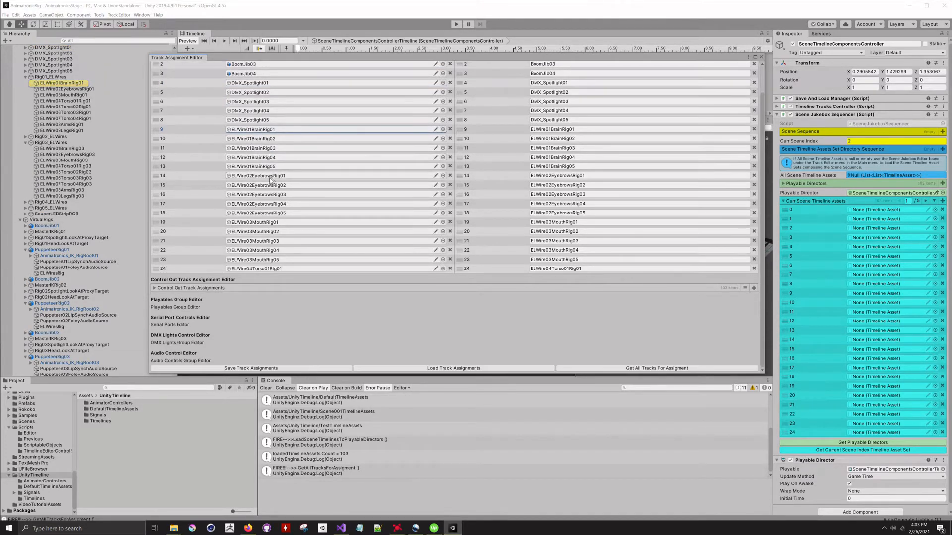
left_click(270, 177)
left_click(266, 186)
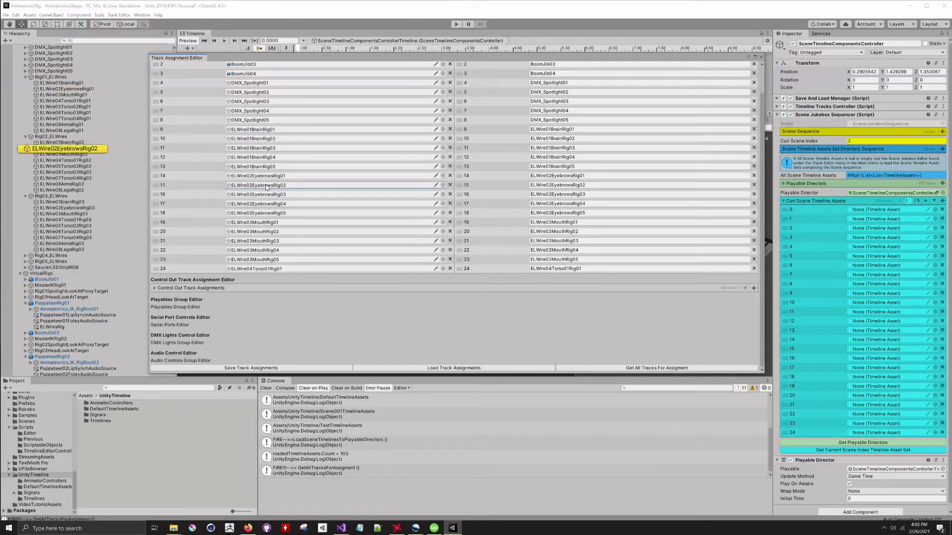
left_click(259, 232)
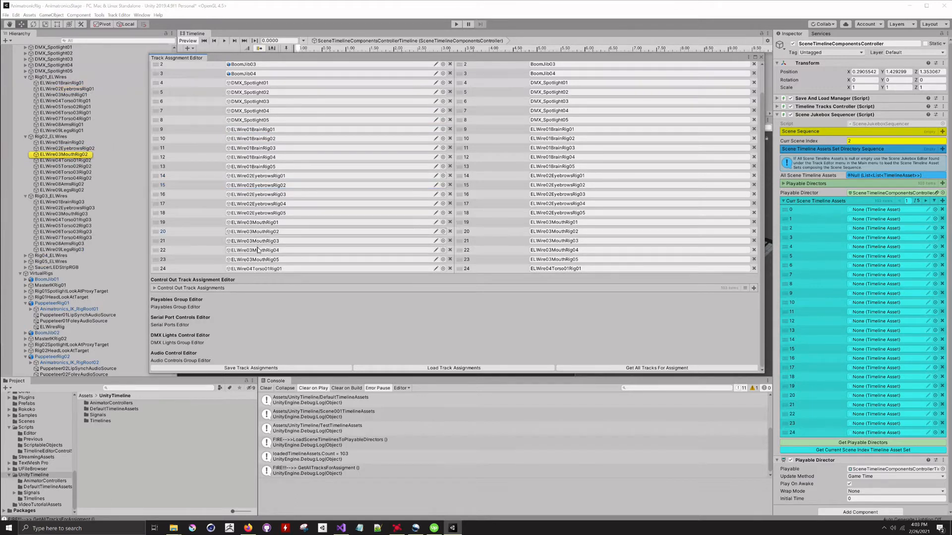
left_click(258, 250)
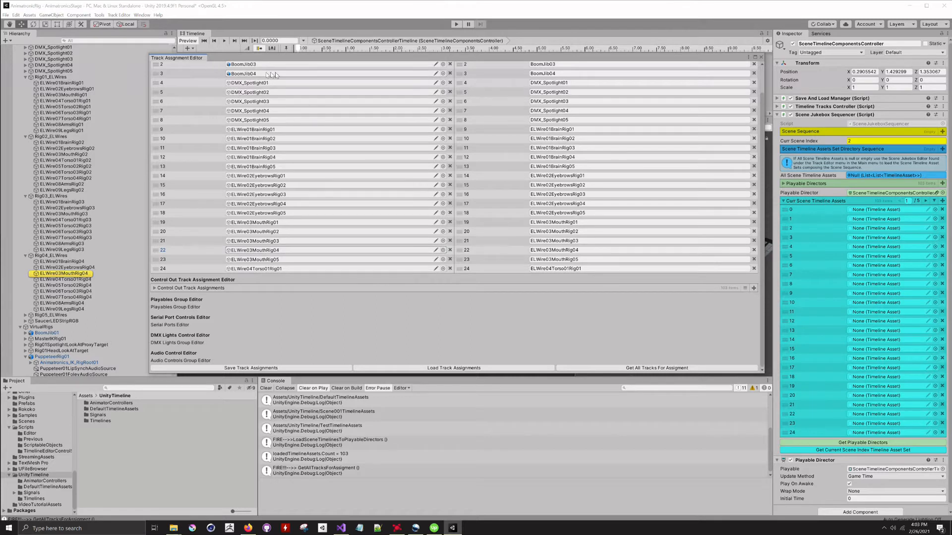
Step: Collapse the Track Objects and Track Object Names lists and expand the Control Out Track Assignments
scroll(626, 88, "up", 2)
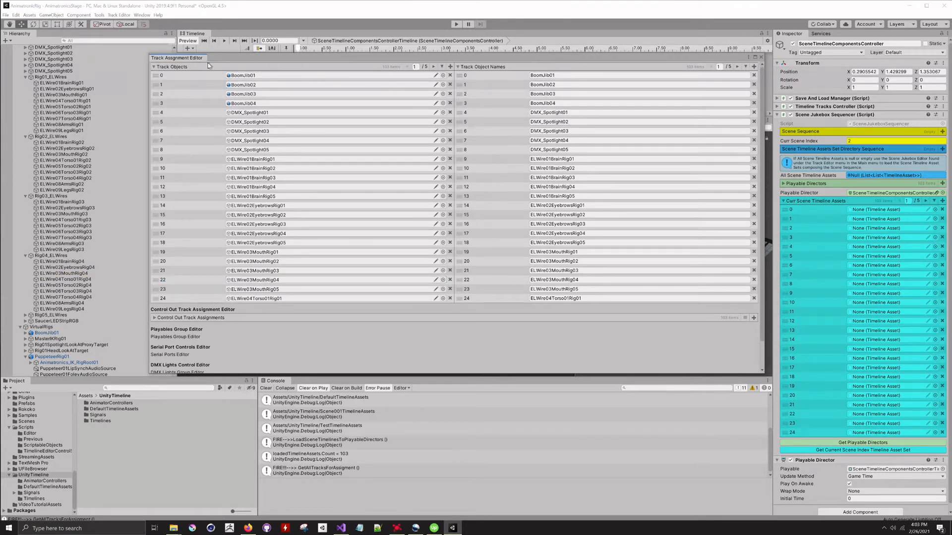
left_click(155, 67)
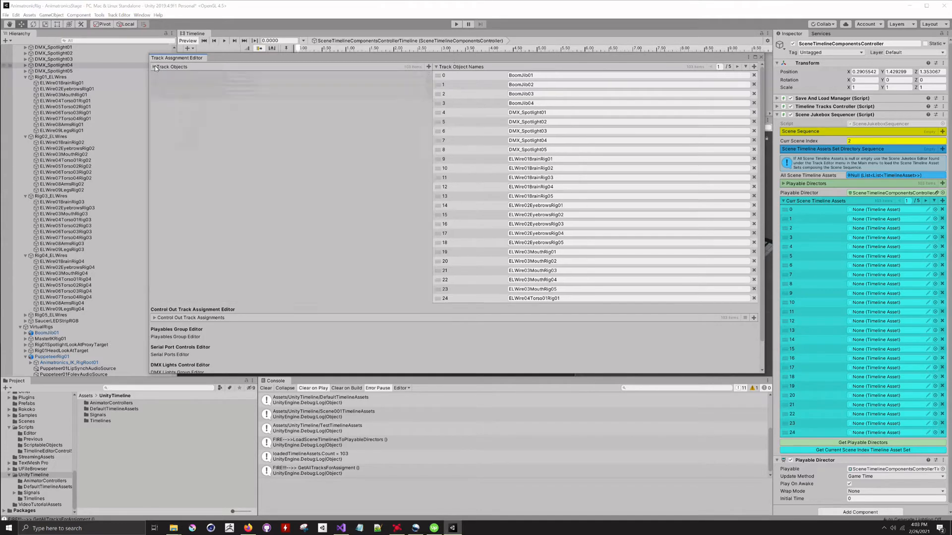
left_click(435, 67)
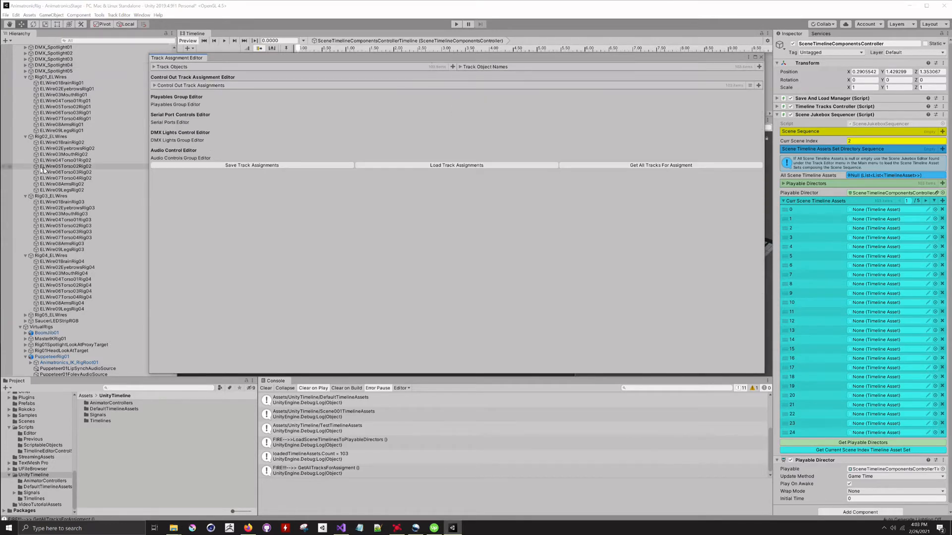
left_click(155, 85)
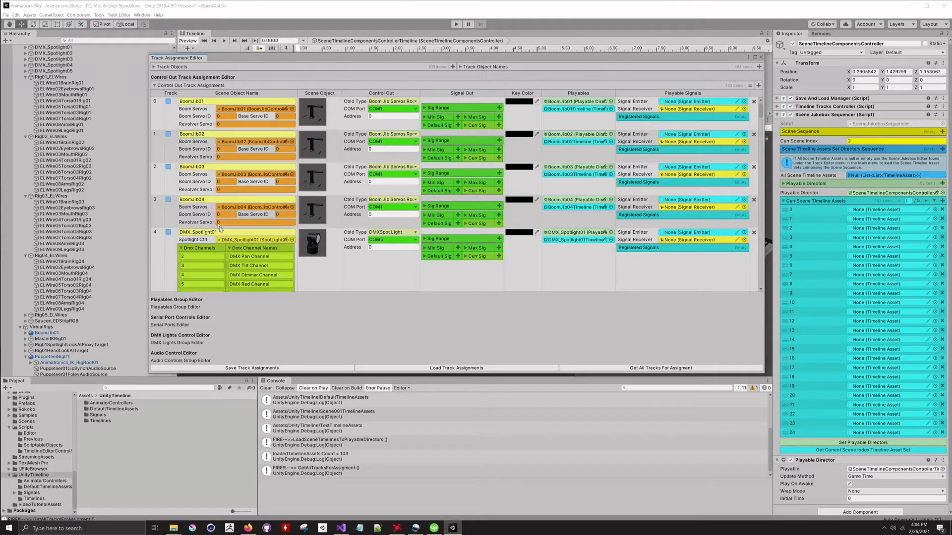
Step: Examine the signal range, minimum, maximum, default and current signal lists of the DMX_Spotlight03 track, collapsing each list after viewing
scroll(254, 237, "down", 4)
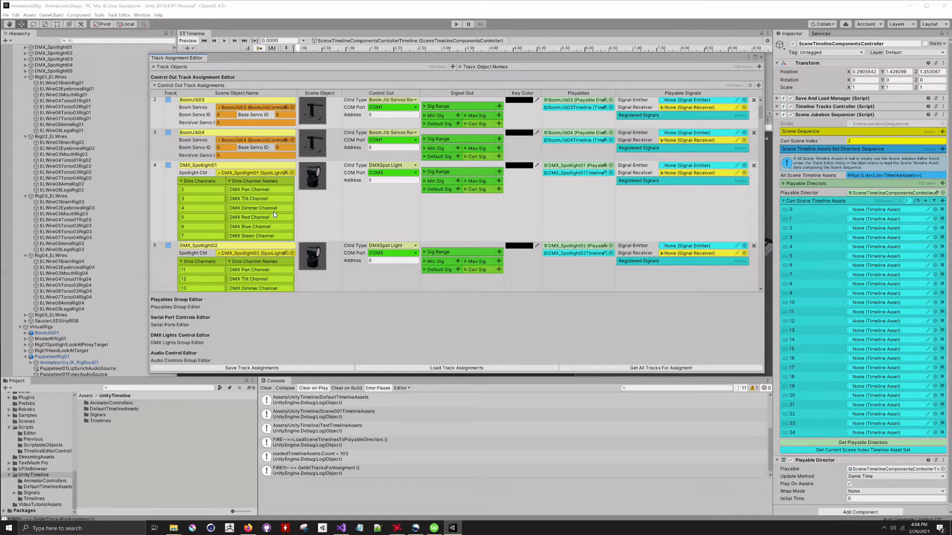
scroll(273, 212, "down", 2)
scroll(278, 209, "down", 4)
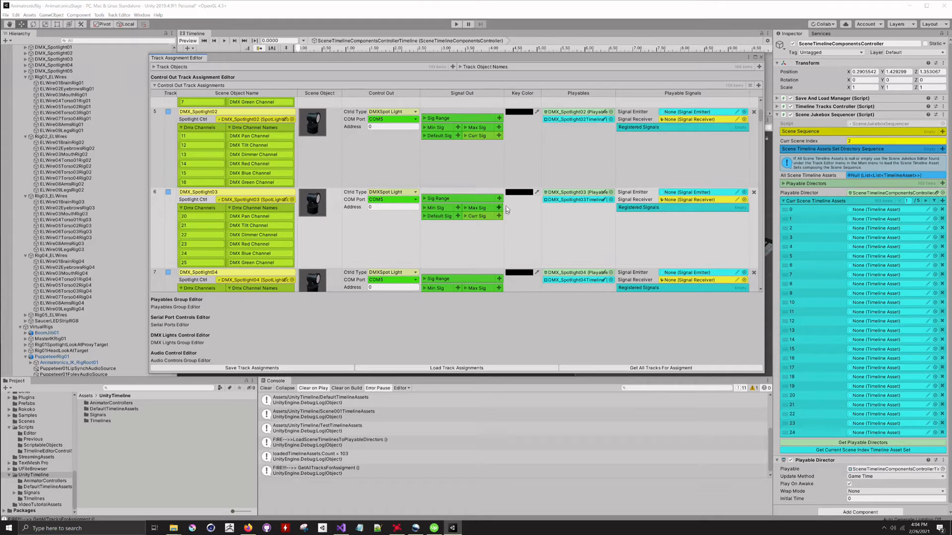
left_click(423, 199)
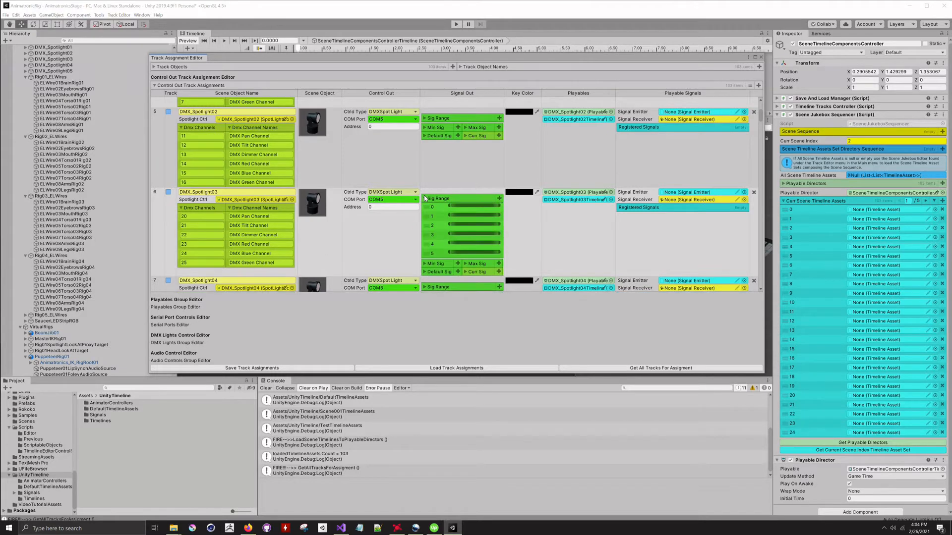
left_click(424, 199)
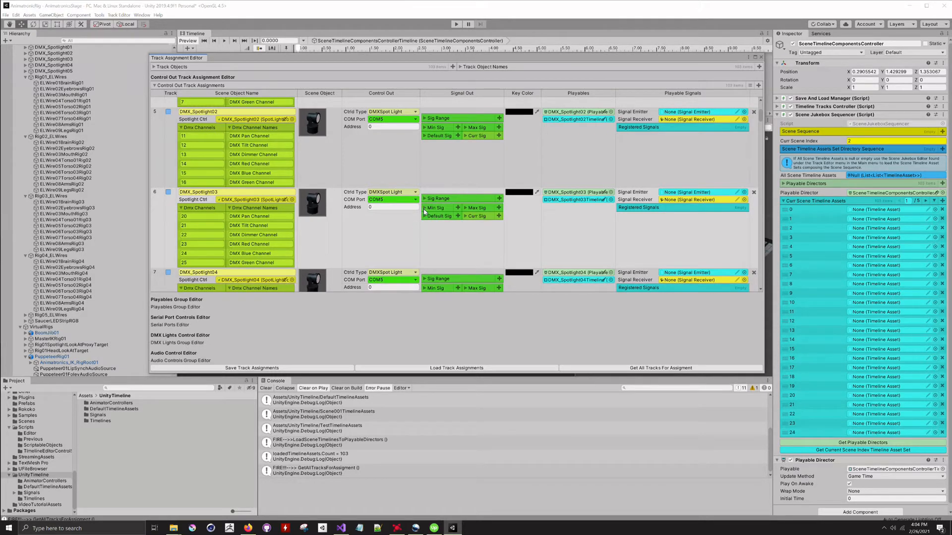
left_click(424, 209)
left_click(424, 208)
left_click(465, 208)
left_click(463, 208)
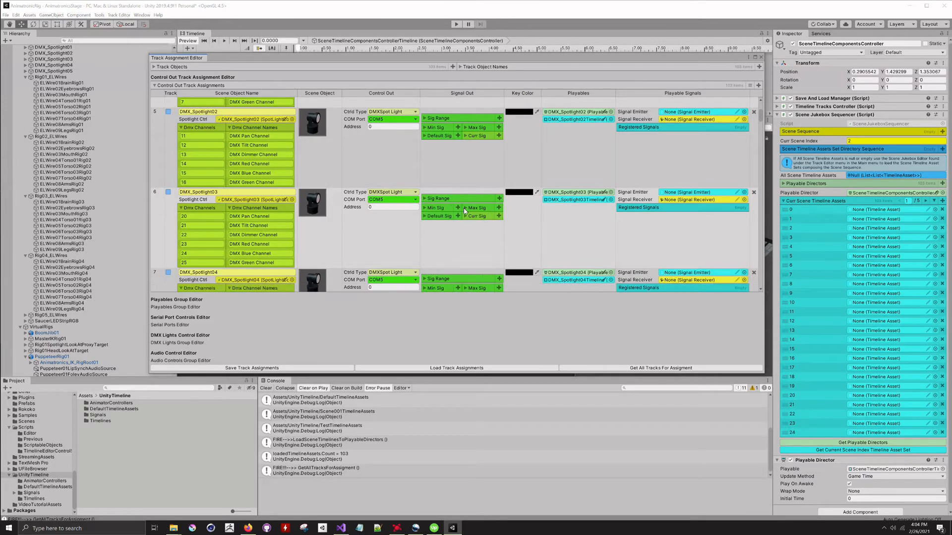
left_click(425, 217)
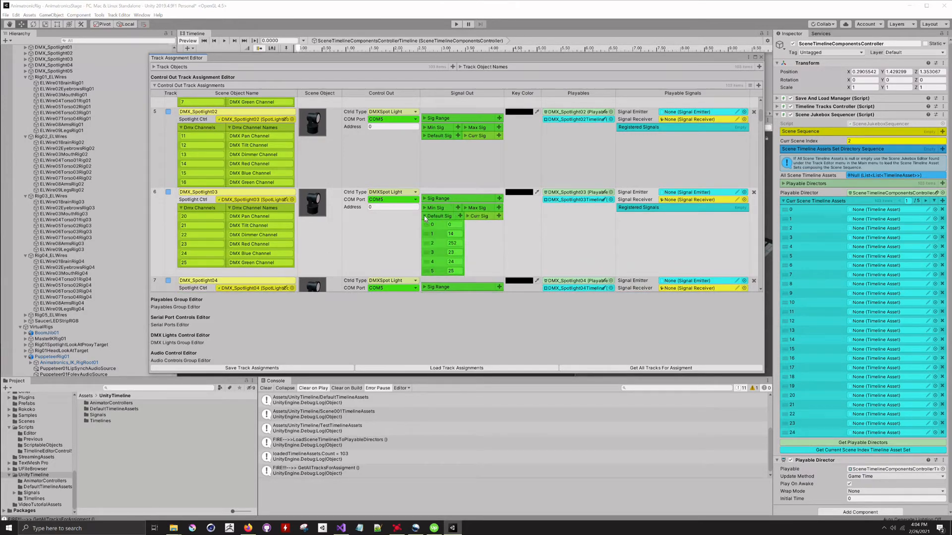
left_click(425, 217)
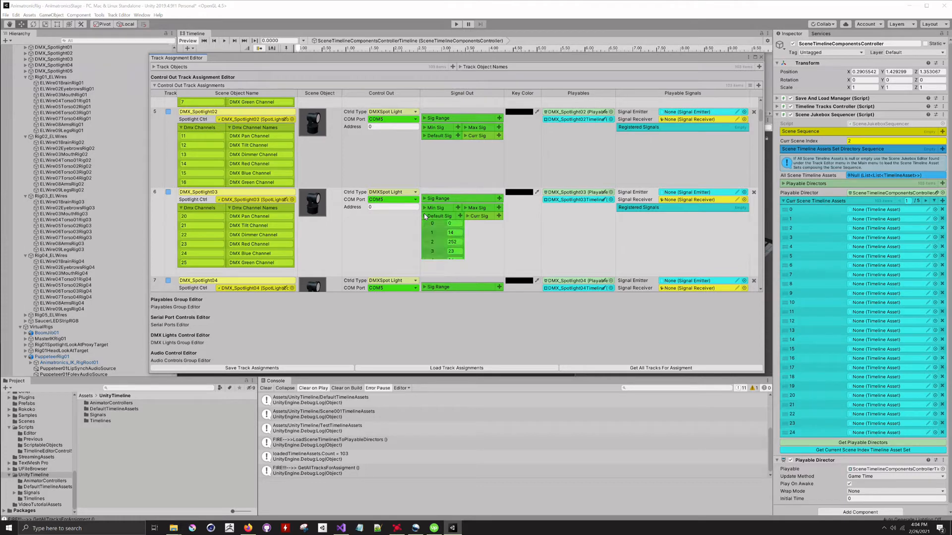
left_click(465, 216)
left_click(465, 216)
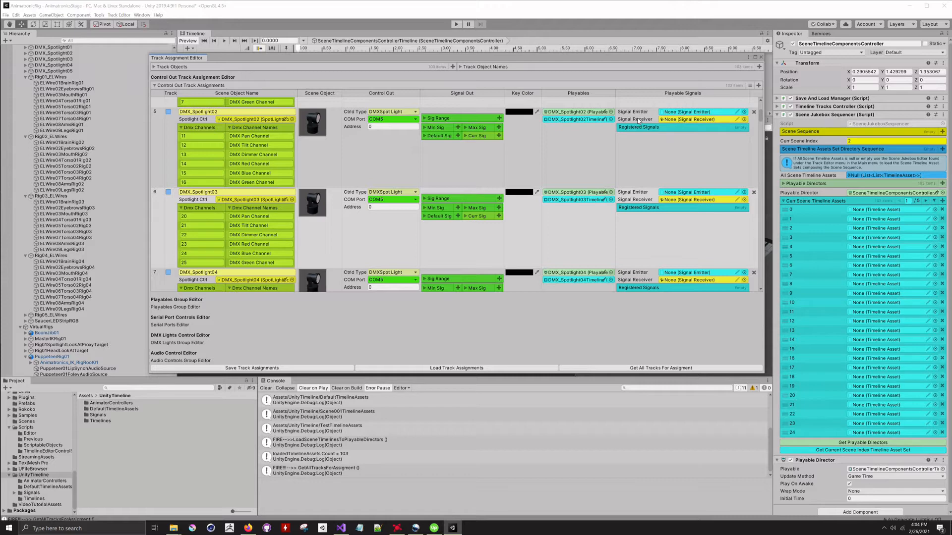
Step: Review the remaining control out assignments, from the spotlights through the ELWire, LEDStripRGB and MasterIKRig tracks to the puppeteer audio sources
scroll(686, 208, "down", 3)
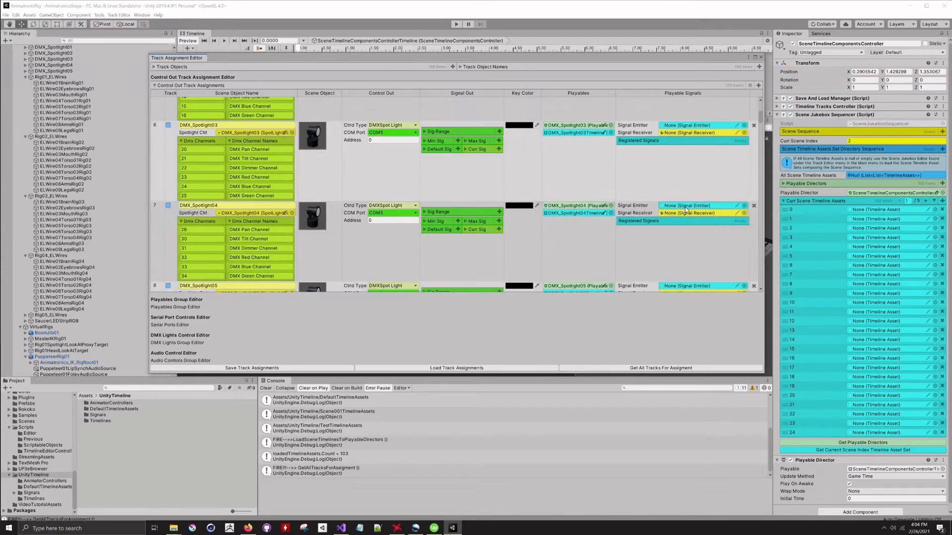
scroll(686, 209, "down", 6)
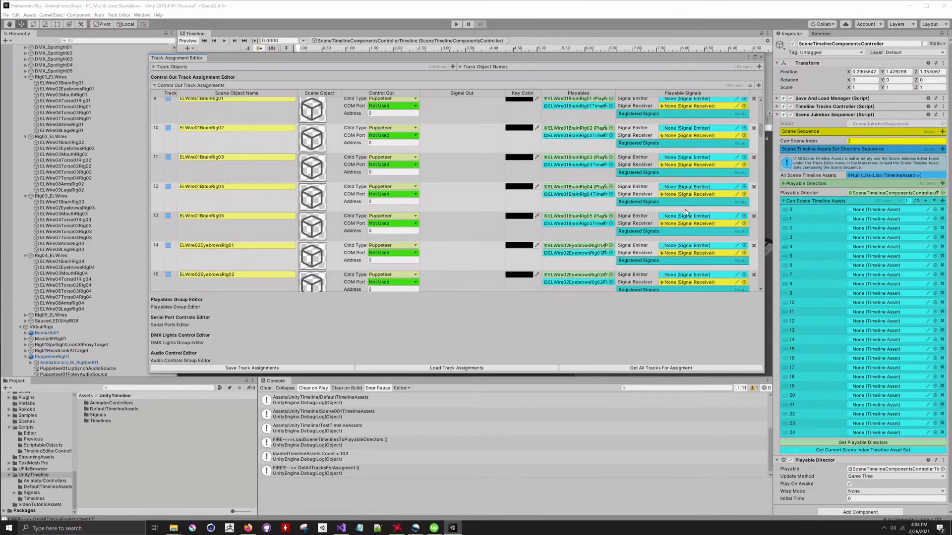
scroll(687, 211, "down", 13)
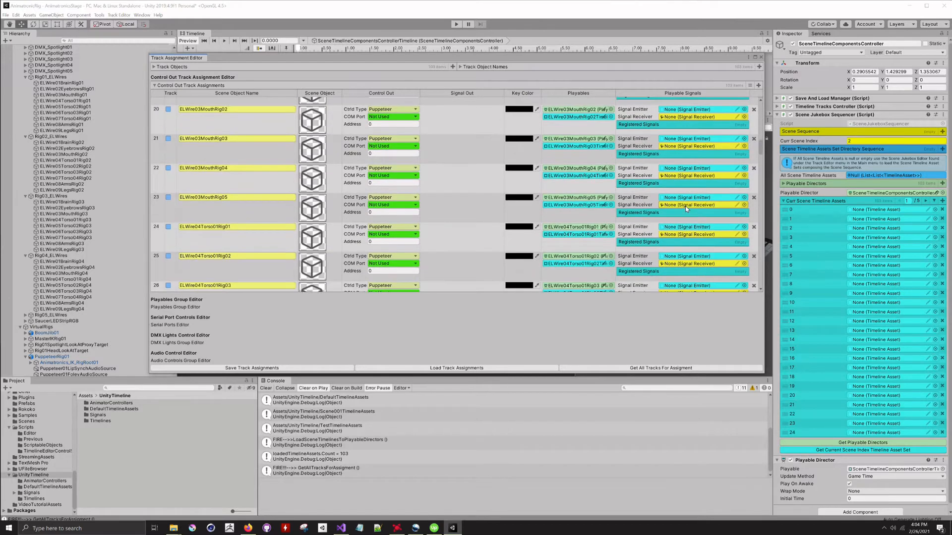
scroll(687, 209, "down", 9)
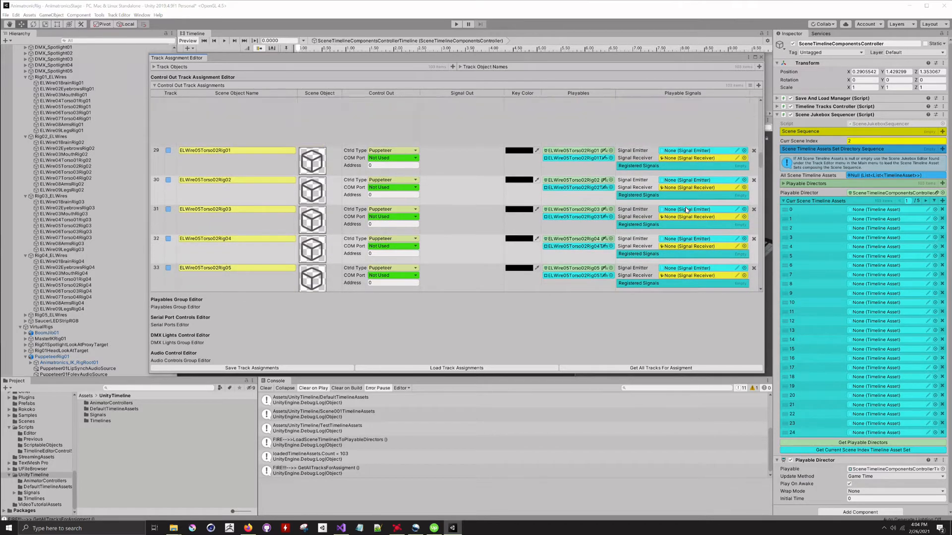
scroll(686, 210, "down", 6)
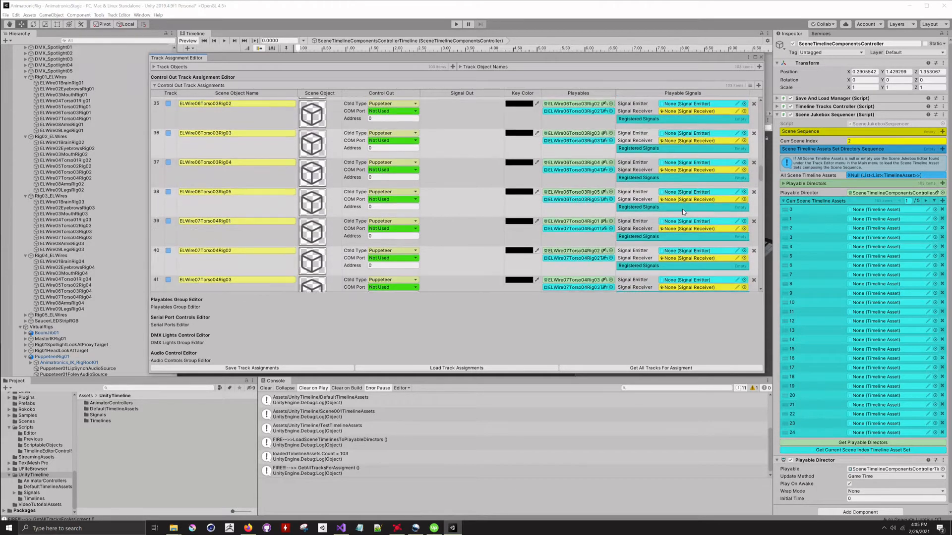
scroll(683, 212, "down", 7)
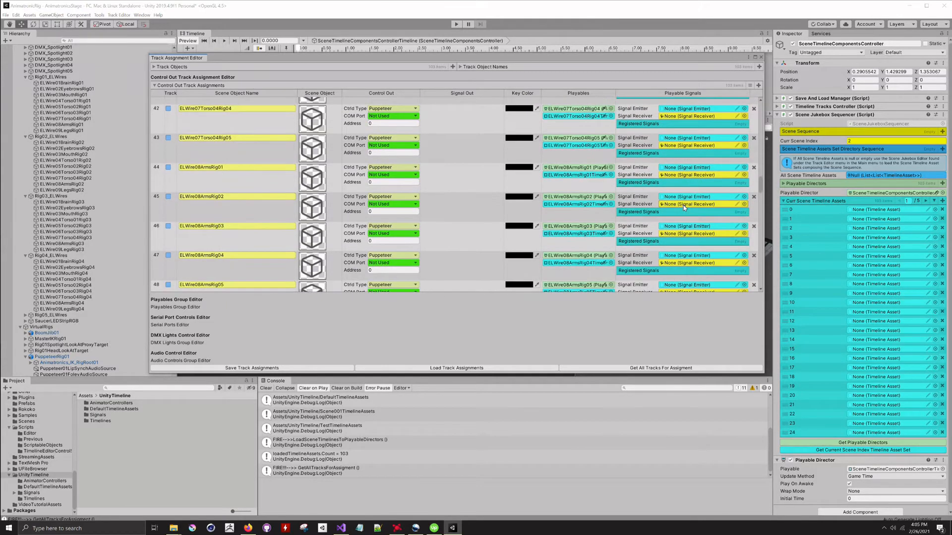
scroll(684, 208, "down", 9)
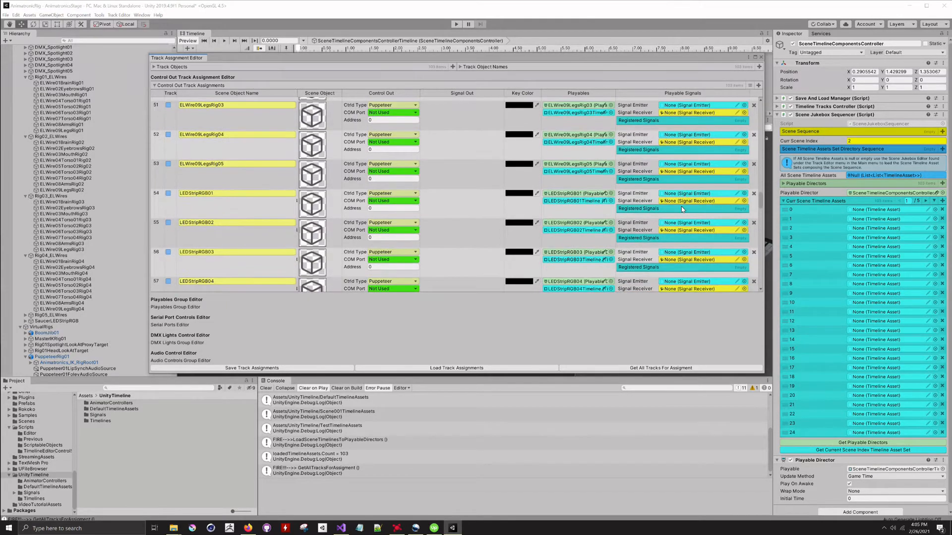
scroll(681, 207, "down", 8)
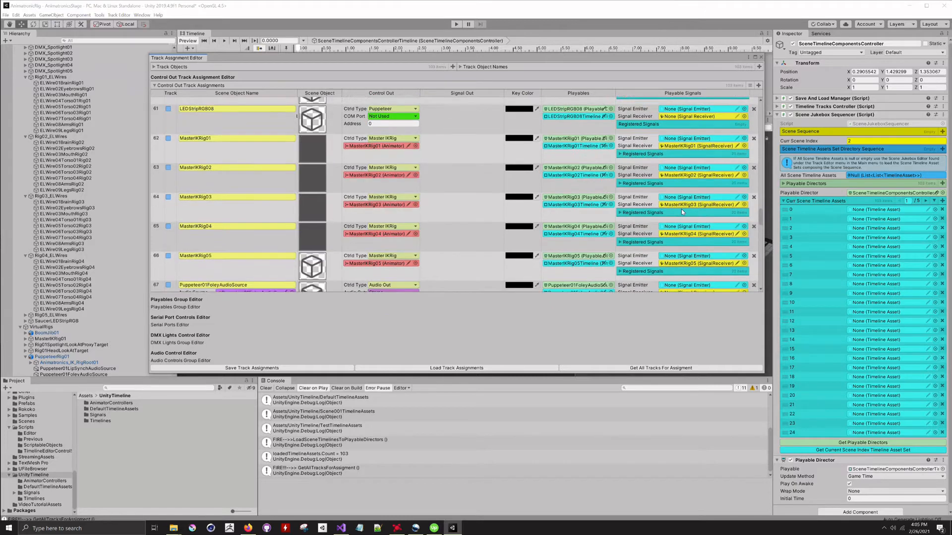
scroll(681, 212, "down", 2)
scroll(681, 209, "up", 3)
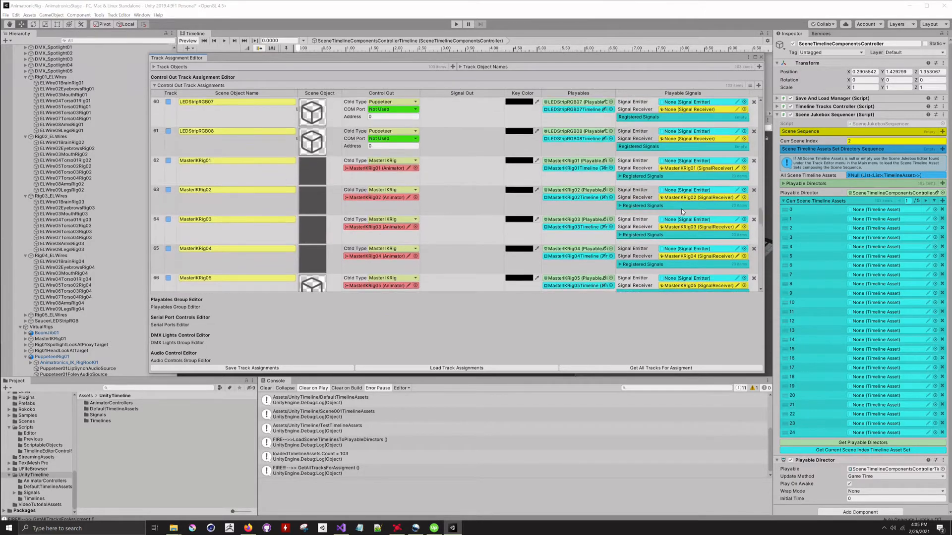
scroll(681, 209, "down", 1)
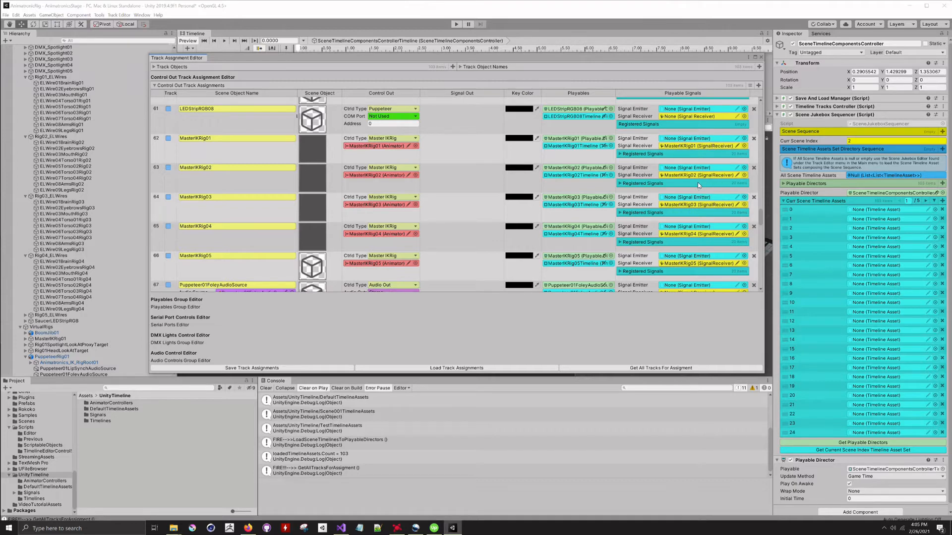
scroll(697, 181, "down", 3)
scroll(697, 180, "down", 1)
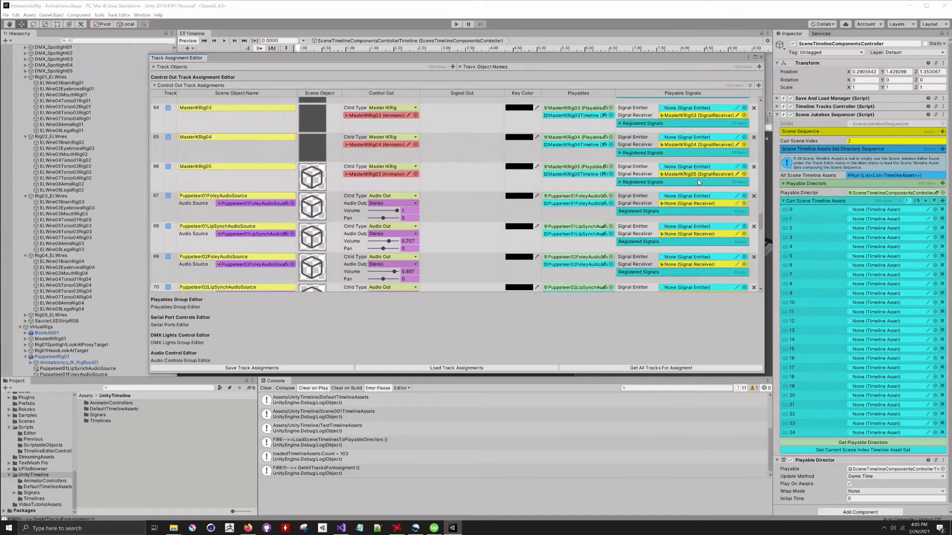
Step: Review the remaining control out assignments, from the puppeteer audio sources through the puppeteer rigs, look-at targets and saucer tracks to the spotlights and StageLighting
scroll(713, 205, "down", 10)
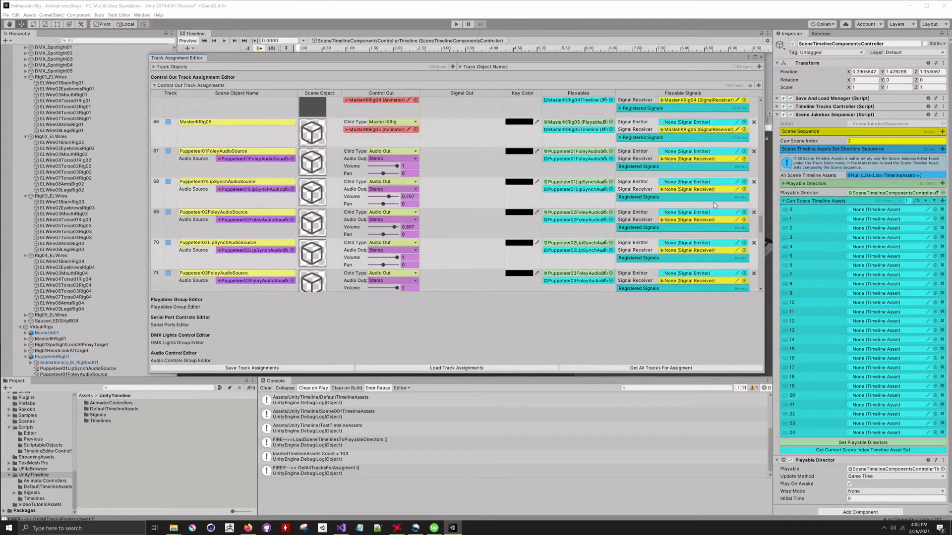
scroll(716, 201, "down", 3)
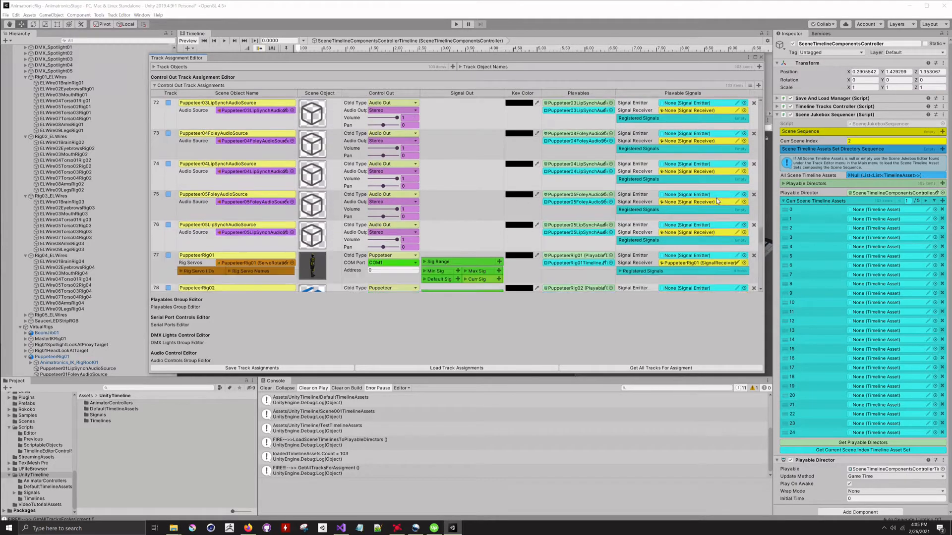
scroll(722, 259, "down", 3)
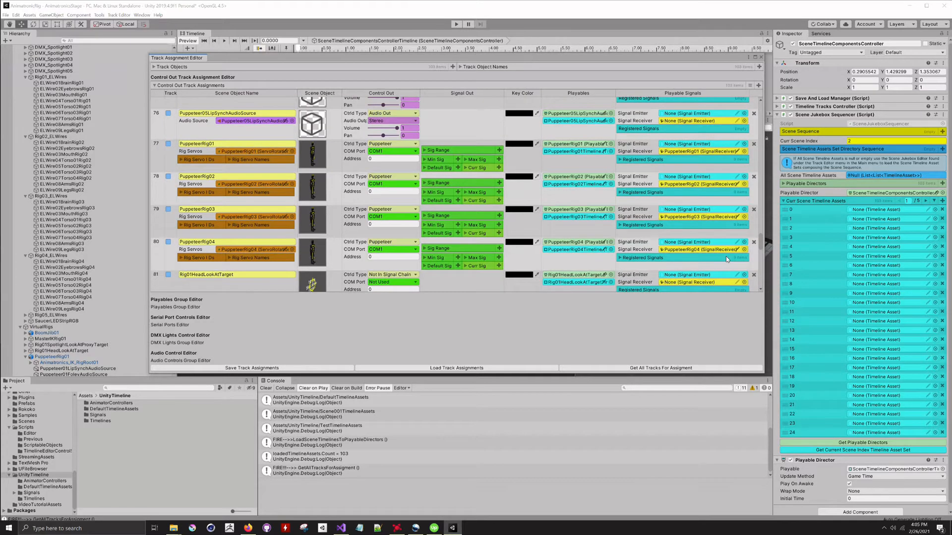
scroll(725, 257, "down", 5)
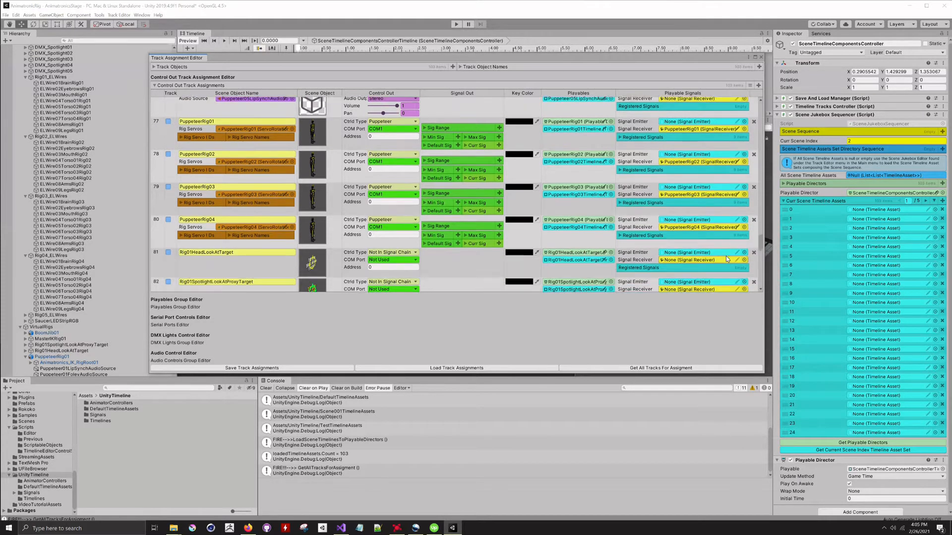
scroll(723, 259, "down", 8)
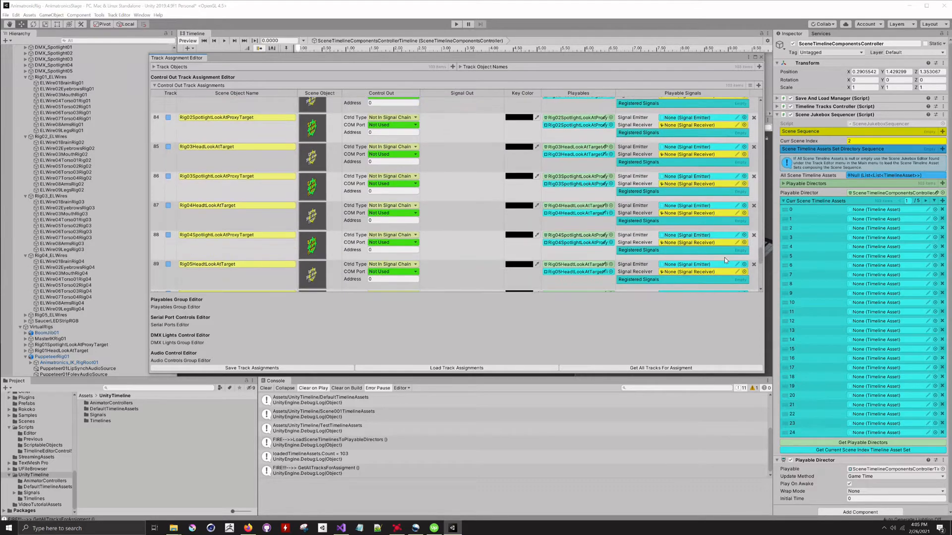
scroll(724, 257, "down", 10)
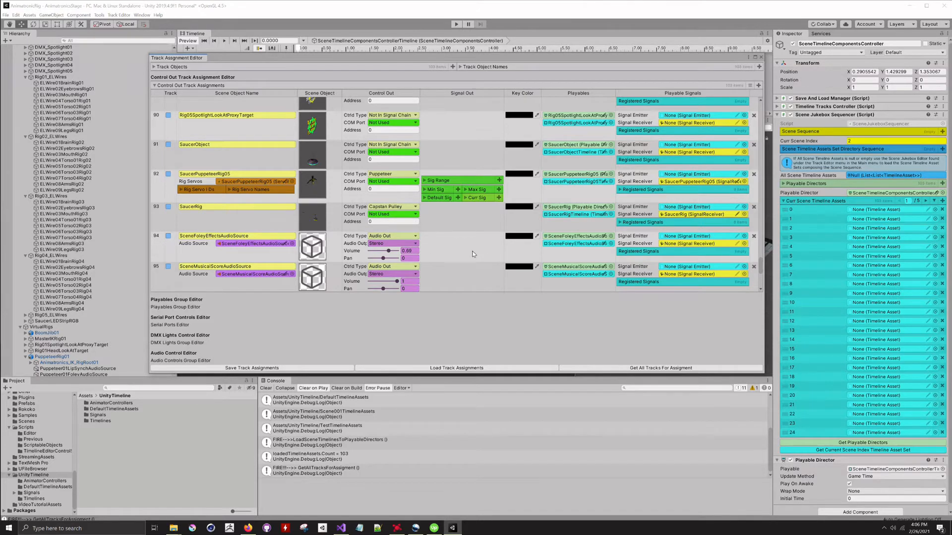
scroll(472, 251, "down", 1)
scroll(473, 252, "down", 2)
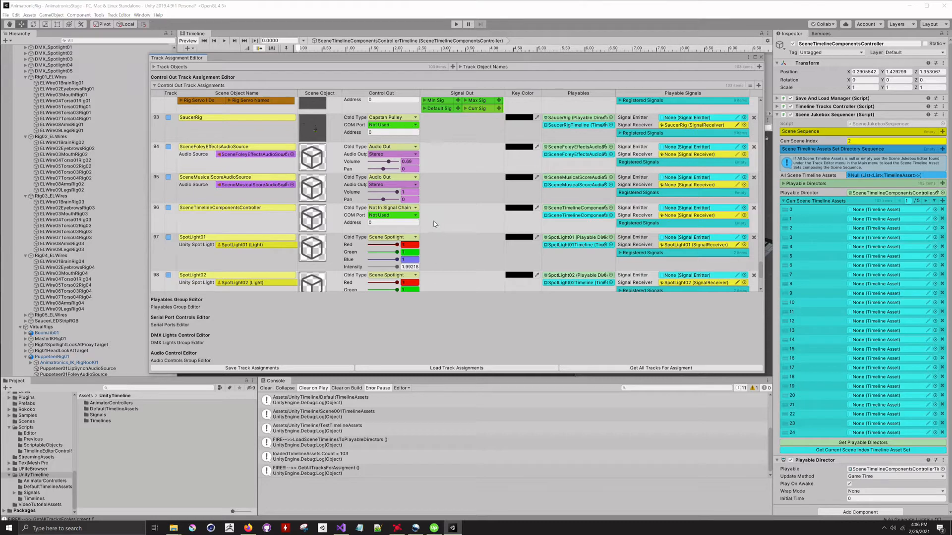
scroll(471, 241, "down", 3)
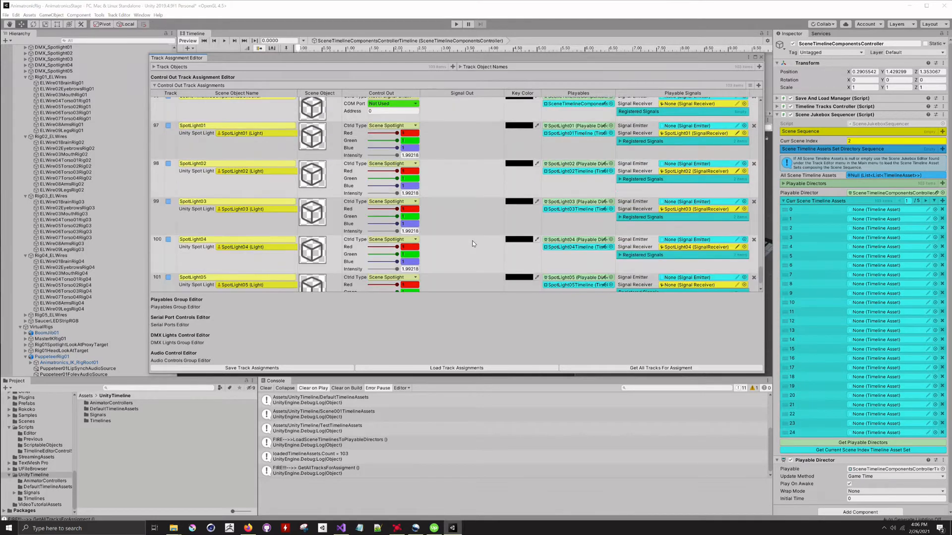
scroll(472, 244, "down", 1)
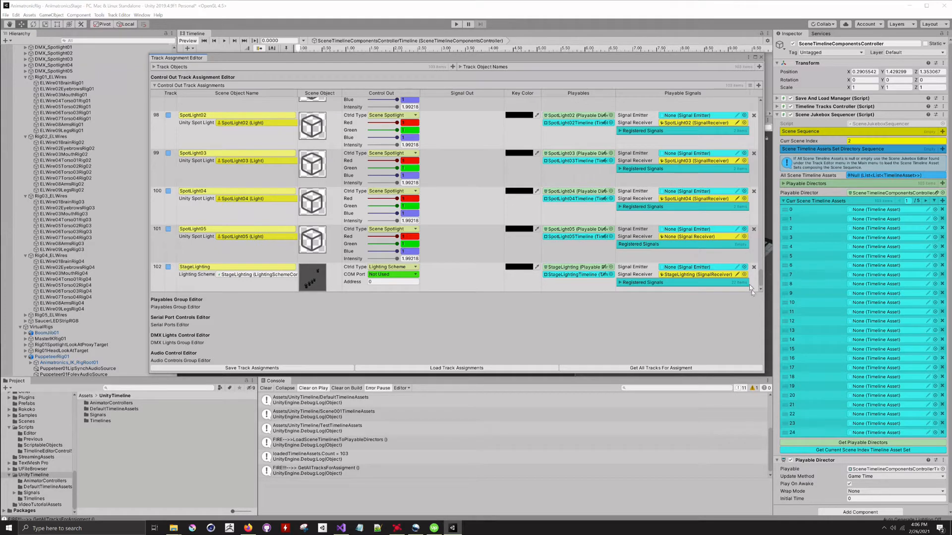
Step: Collapse the Control Out Track Assignments and expand the Playables Group Editor with its Playable Directors list
left_click(154, 86)
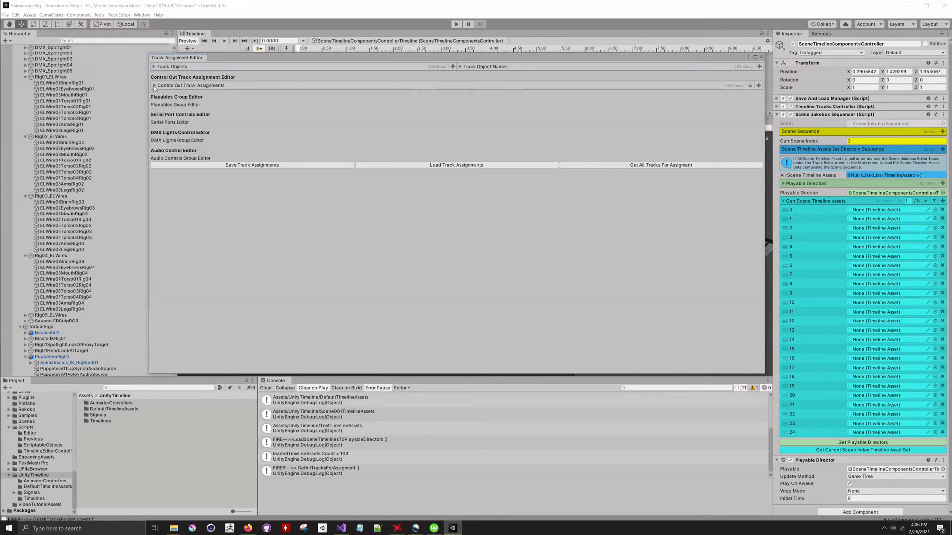
left_click(175, 105)
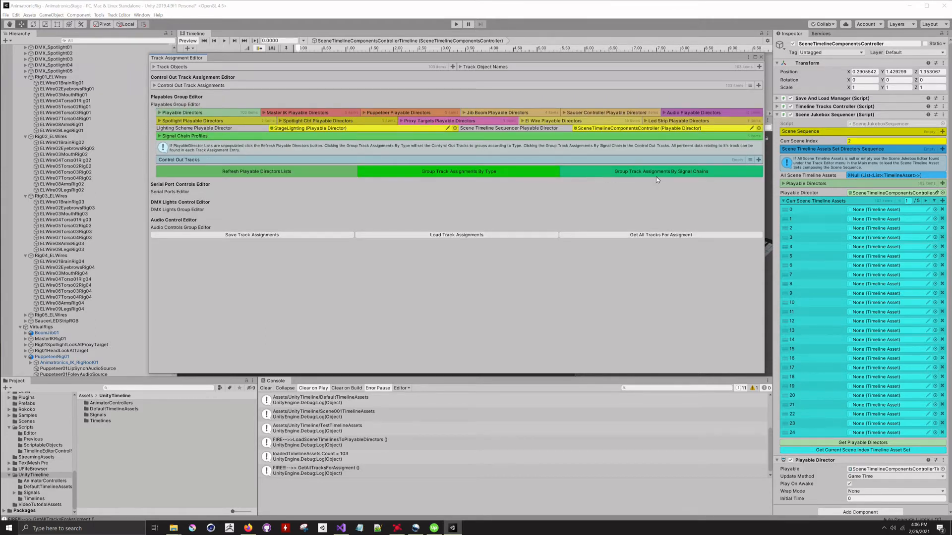
left_click(198, 113)
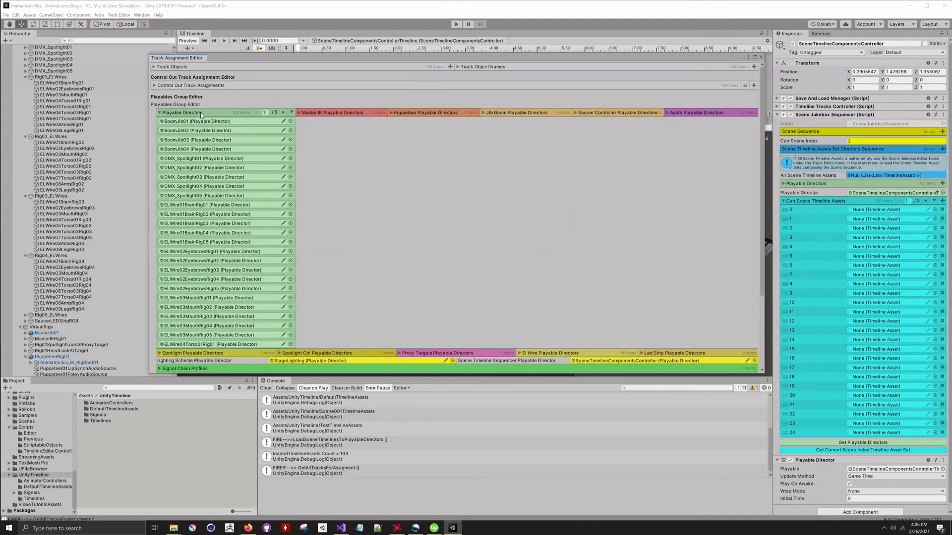
Step: Try to clear the Playable Directors collection and collapse its list
right_click(201, 115)
left_click(232, 142)
right_click(218, 112)
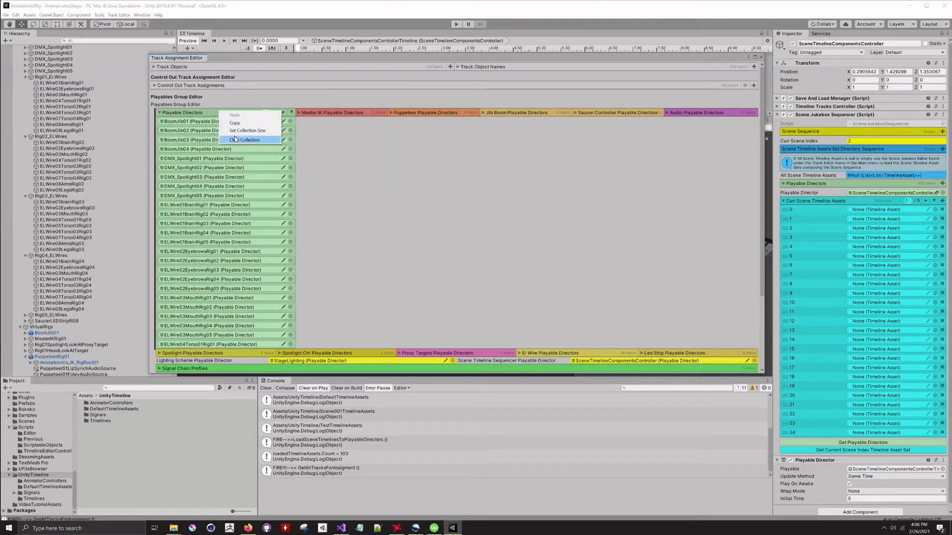
left_click(236, 141)
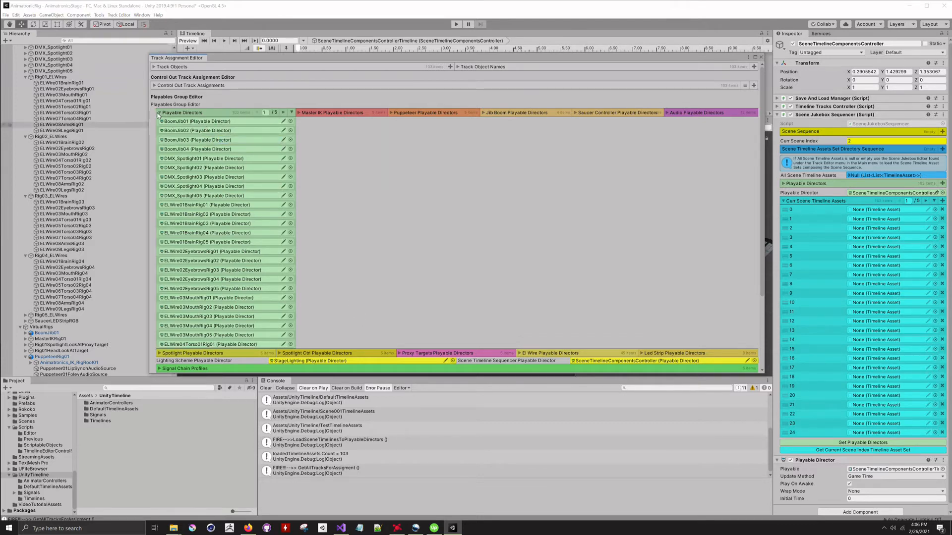
left_click(159, 113)
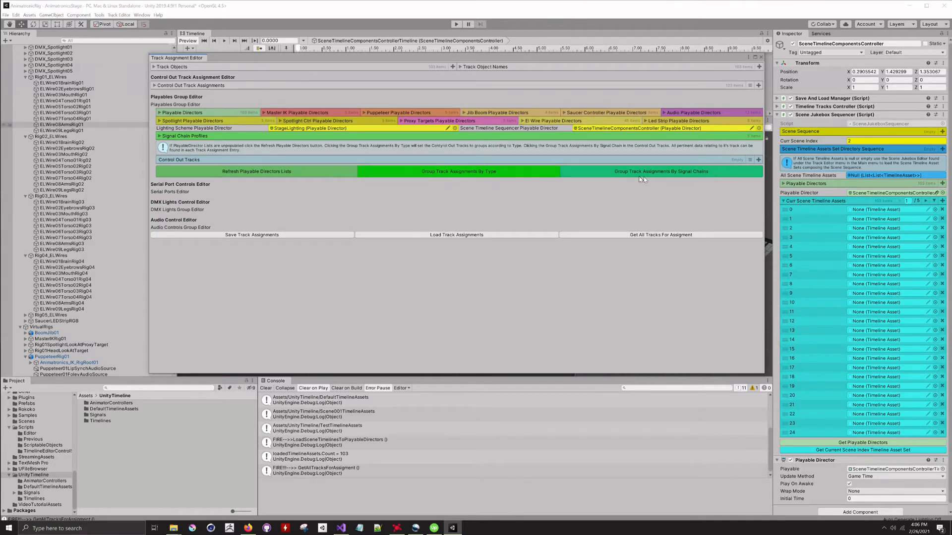
Step: Group the track assignments by type and review the Control Out Tracks from the MasterIKRig tracks to the DMX spotlights
left_click(474, 173)
left_click(165, 159)
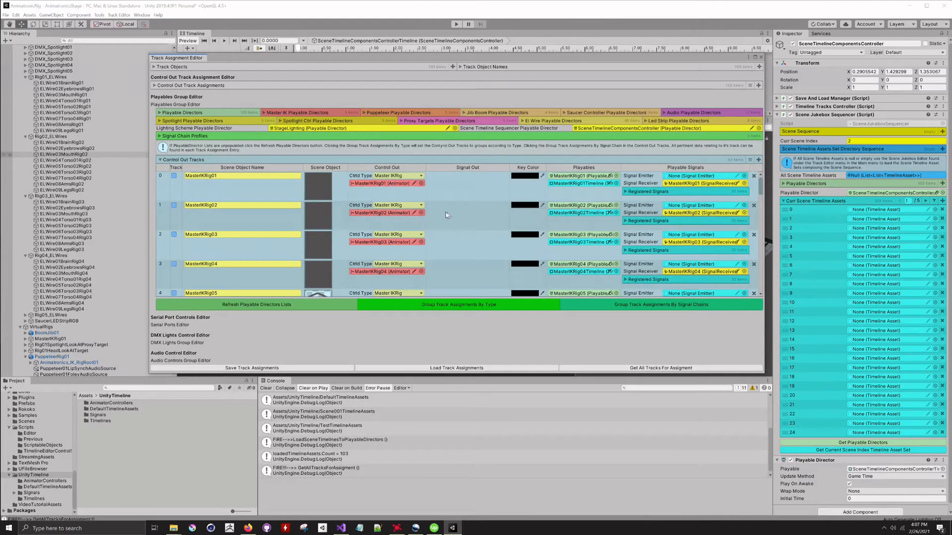
scroll(447, 211, "down", 6)
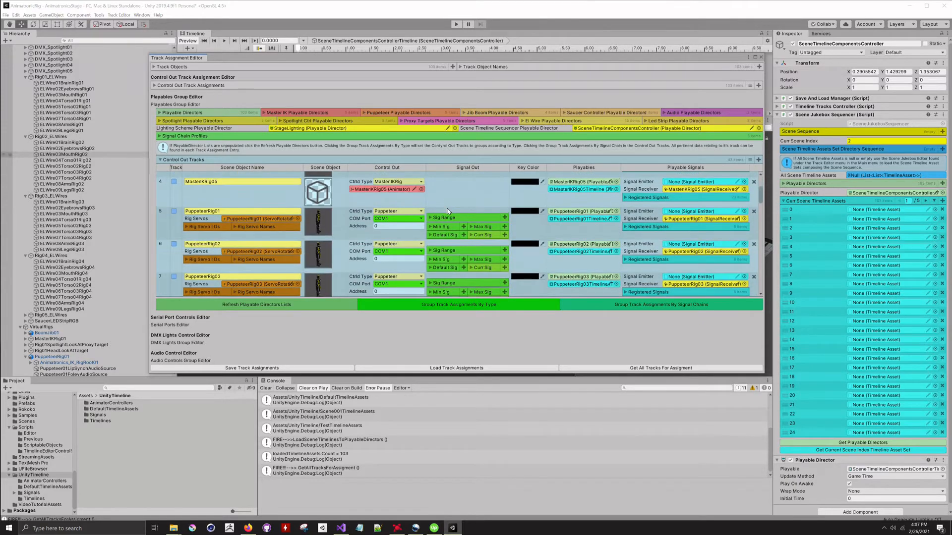
scroll(447, 211, "down", 8)
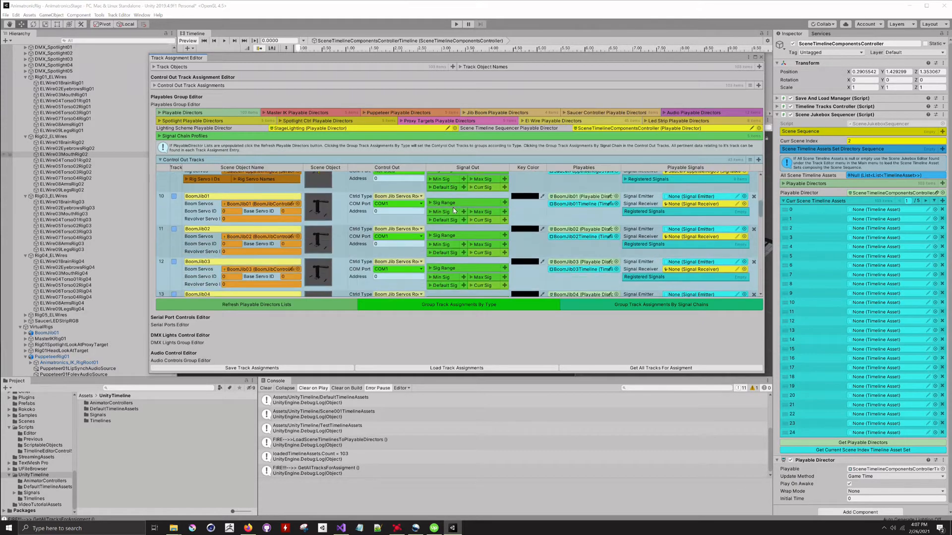
scroll(455, 210, "down", 8)
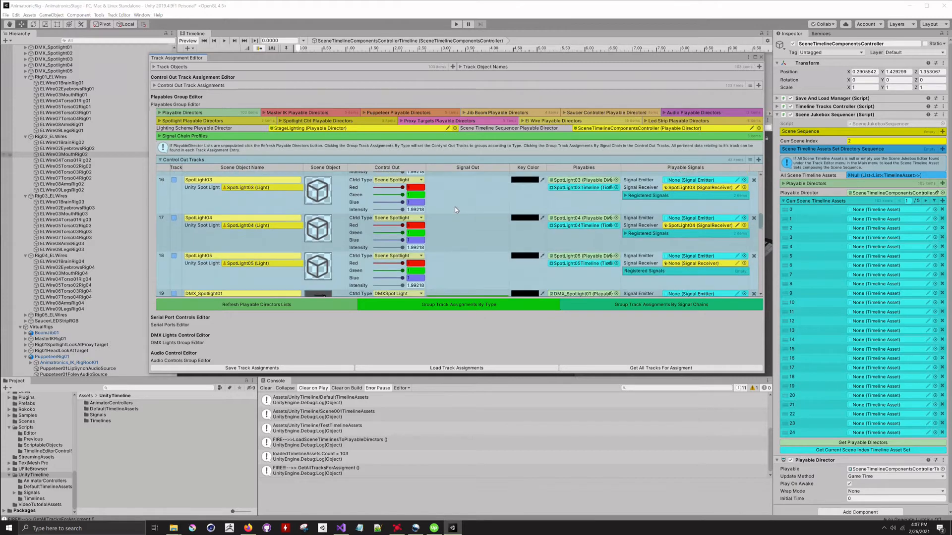
scroll(455, 208, "down", 6)
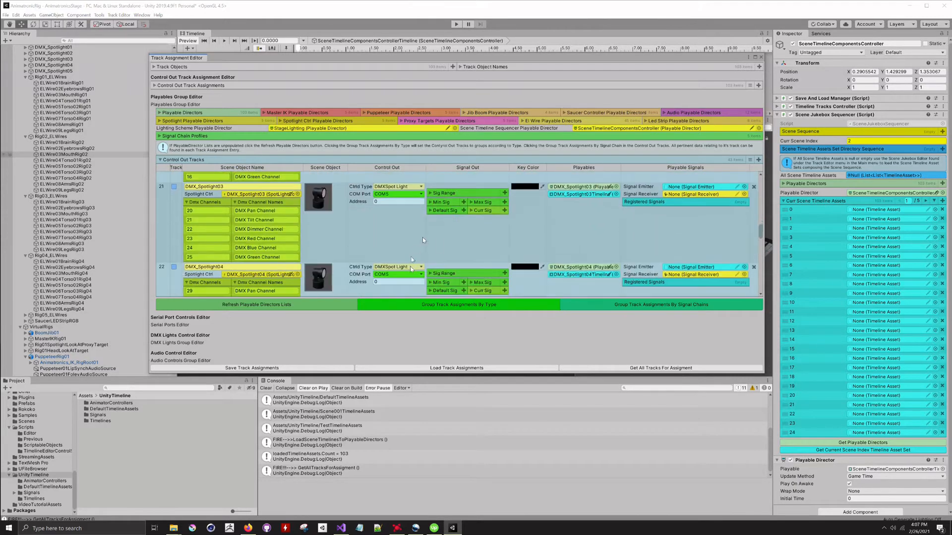
Step: Group the track assignments by signal chains and check the Rig03 chain tracks around DMX_Spotlight03
left_click(693, 307)
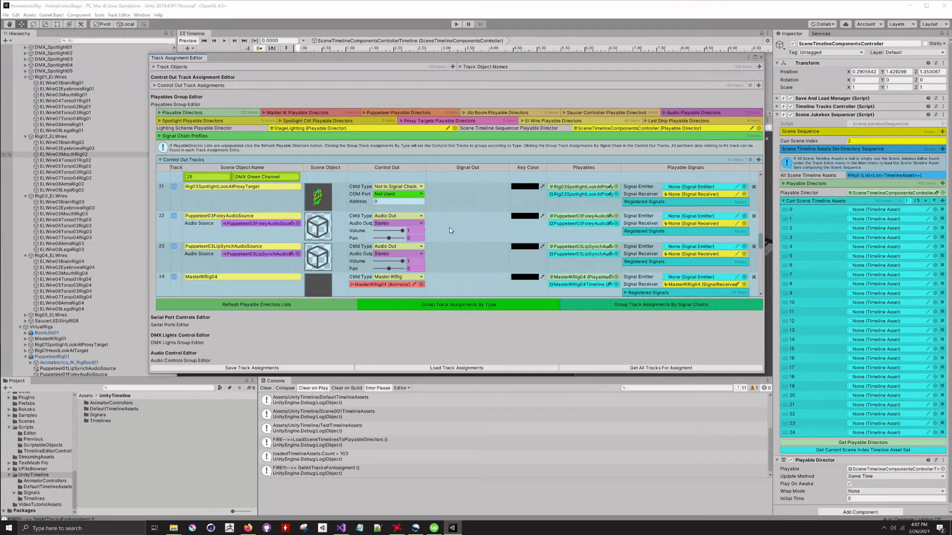
scroll(475, 236, "up", 5)
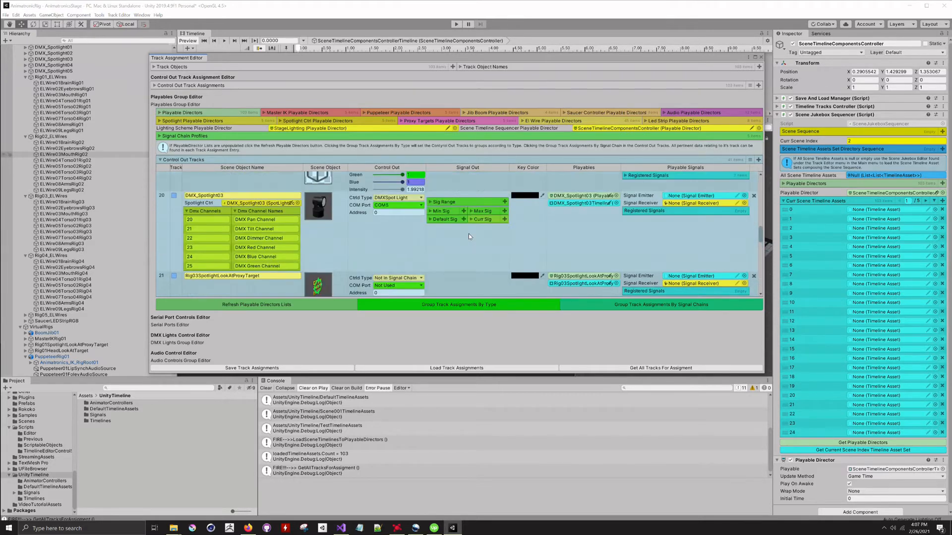
scroll(468, 235, "up", 3)
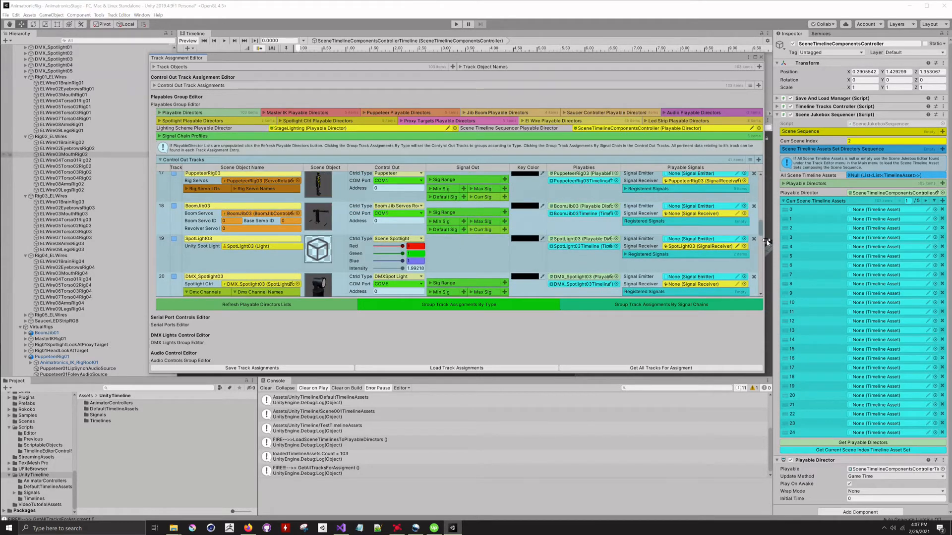
left_click_drag(762, 235, 763, 166)
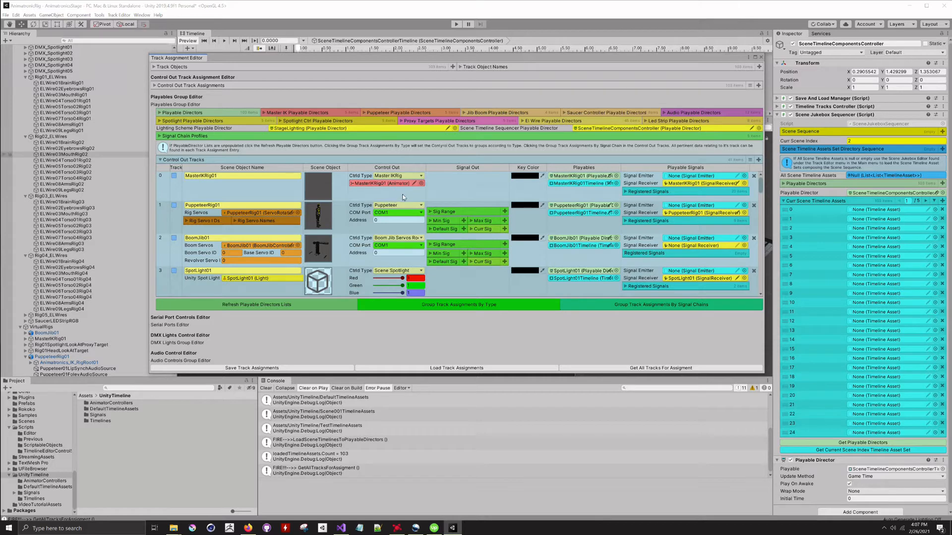
Step: Examine the first signal chain's tracks, from PuppeteerRig01, BoomJib01, SpotLight01 and DMX_Spotlight01 to the look-at proxy target and Puppeteer01 audio sources
scroll(402, 196, "down", 1)
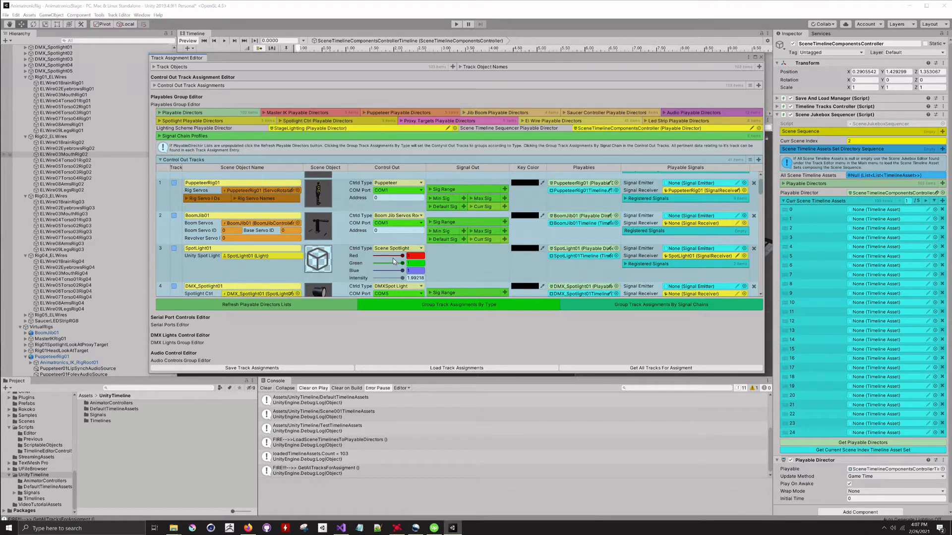
scroll(395, 259, "down", 3)
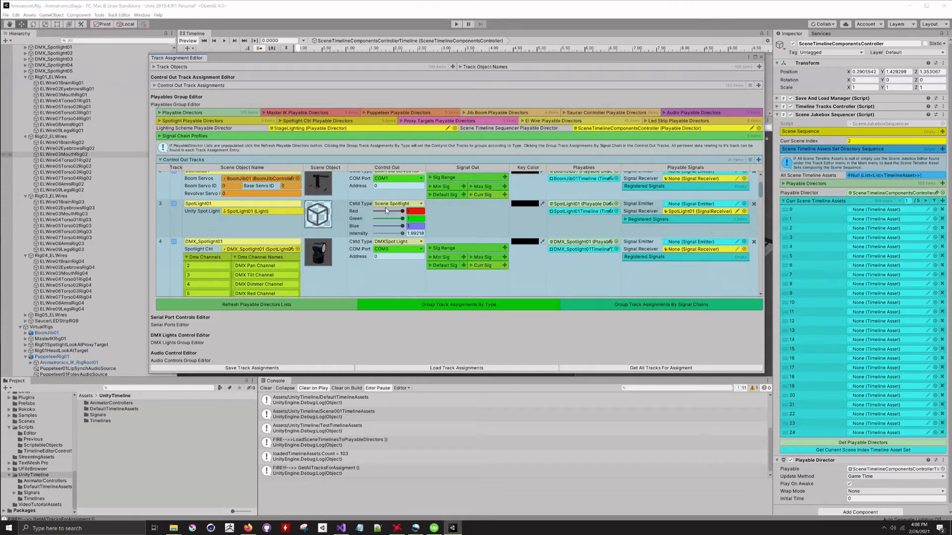
mouse_move(327, 214)
scroll(360, 284, "down", 3)
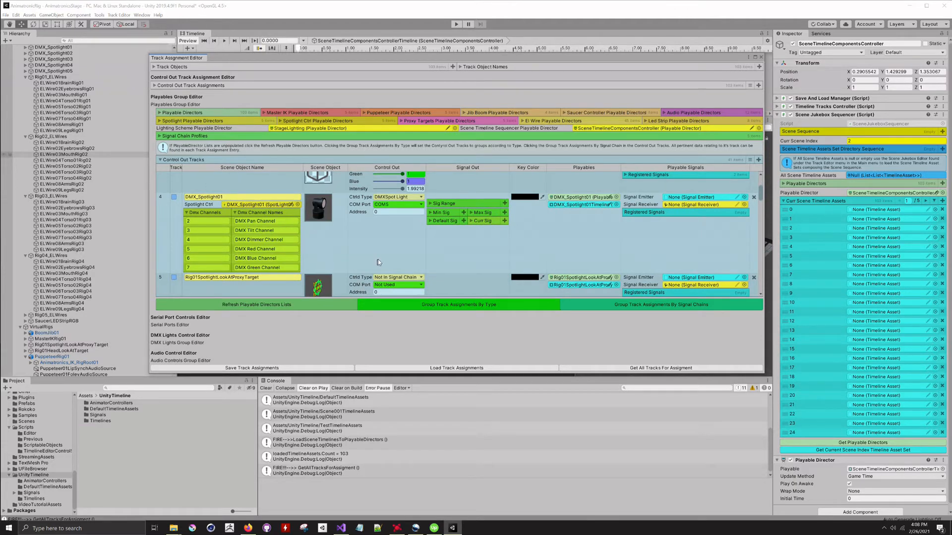
scroll(394, 191, "up", 3)
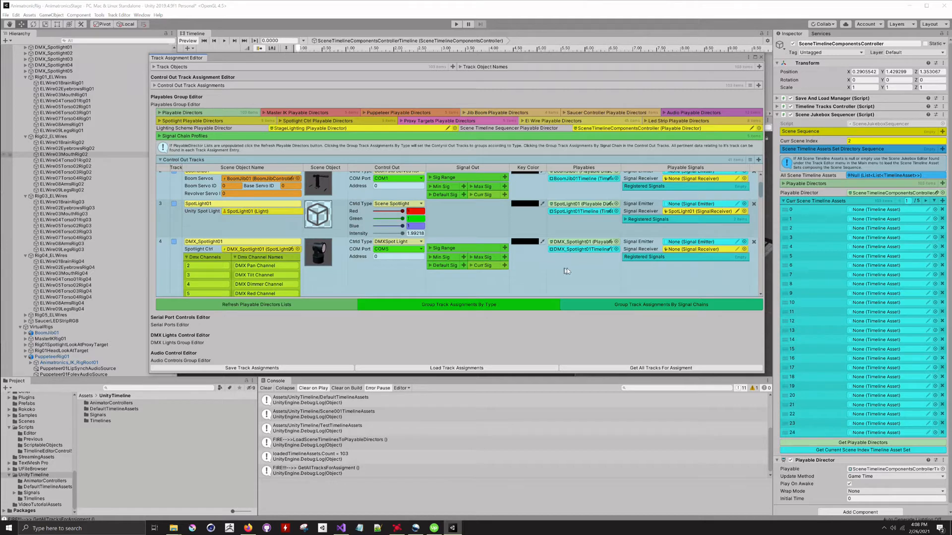
scroll(604, 282, "down", 3)
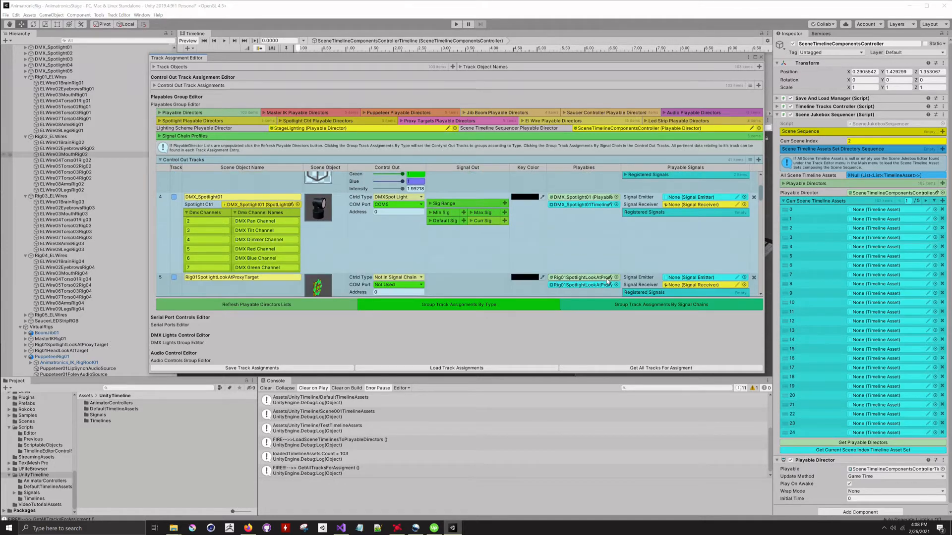
scroll(607, 281, "down", 3)
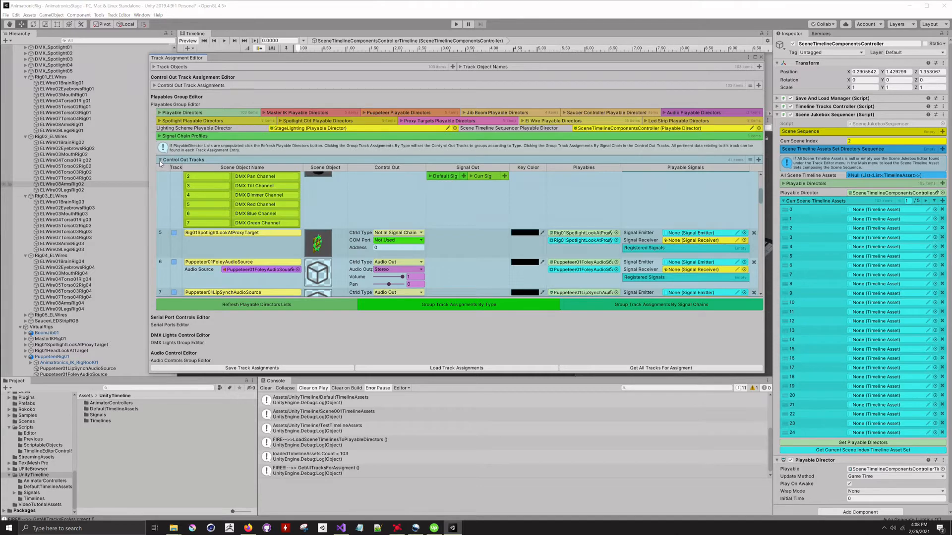
Step: Expand the Serial Ports Editor in place of the Control Out Tracks list and get all available serial ports
left_click(160, 163)
left_click(173, 191)
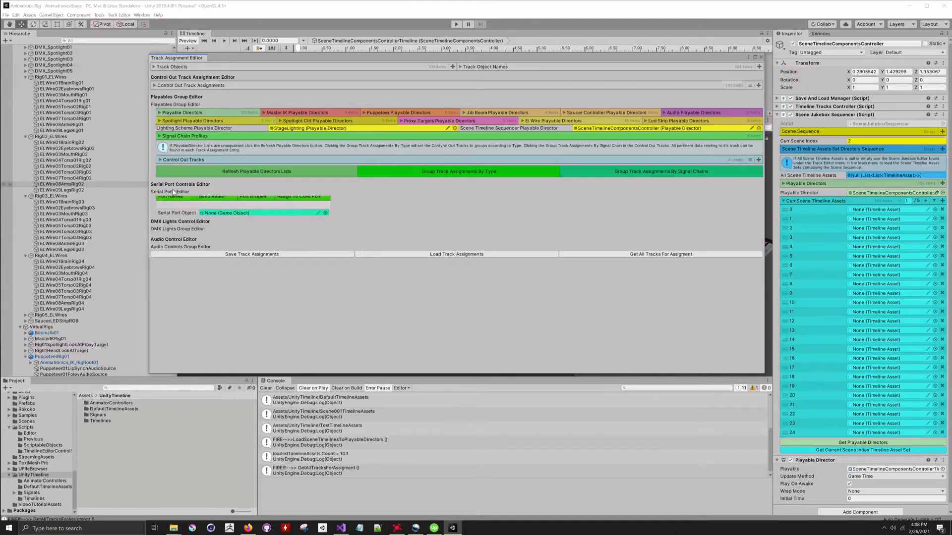
scroll(429, 294, "down", 1)
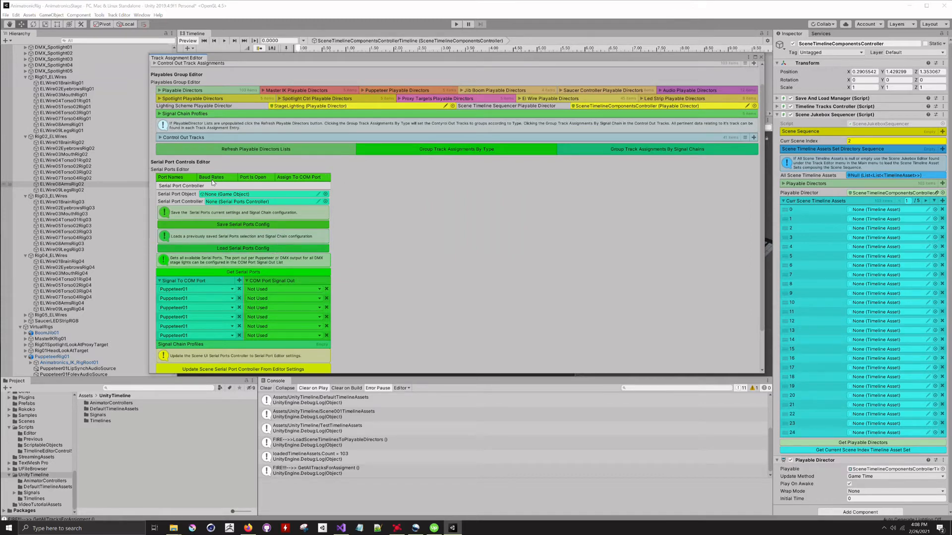
left_click(283, 273)
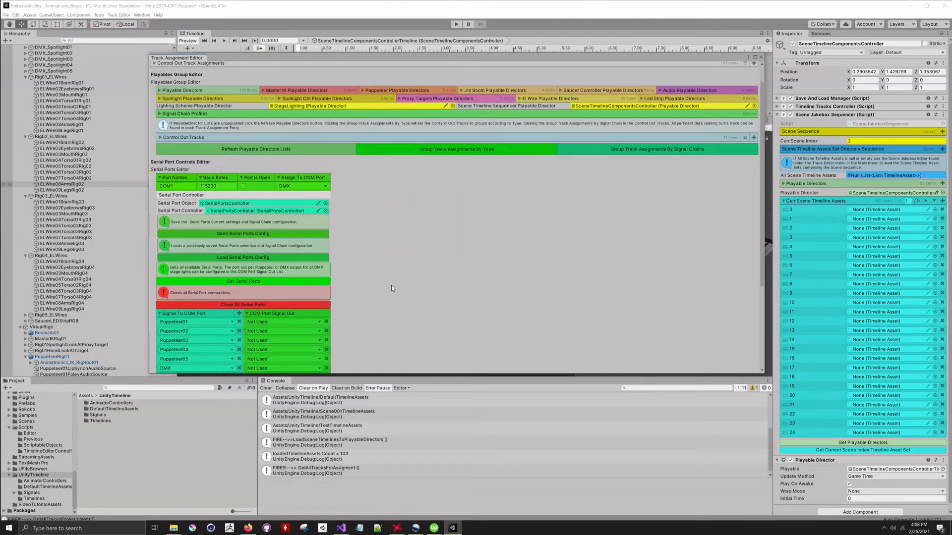
Step: Review the COM1 port's assignment options, the COM port signal outputs and the signal chain profiles in the Serial Ports Editor
scroll(391, 285, "down", 3)
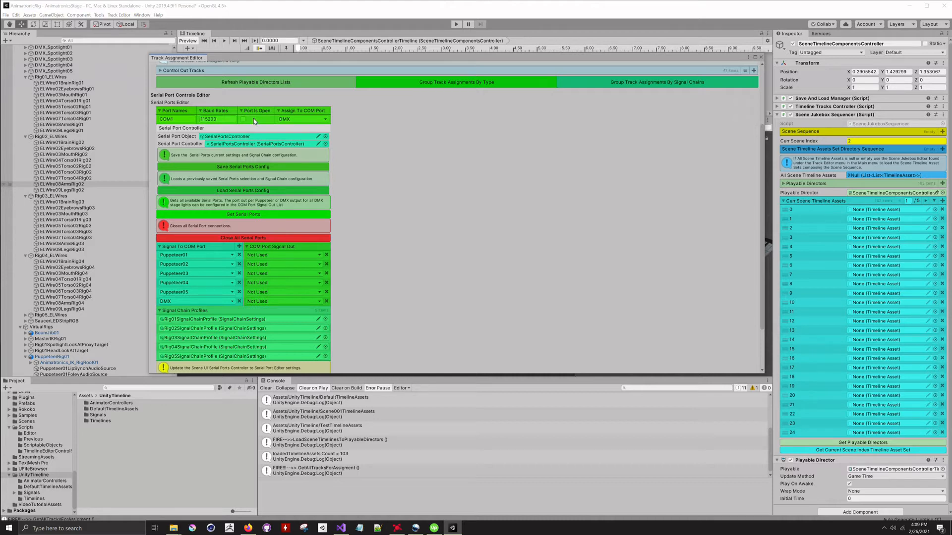
left_click(327, 120)
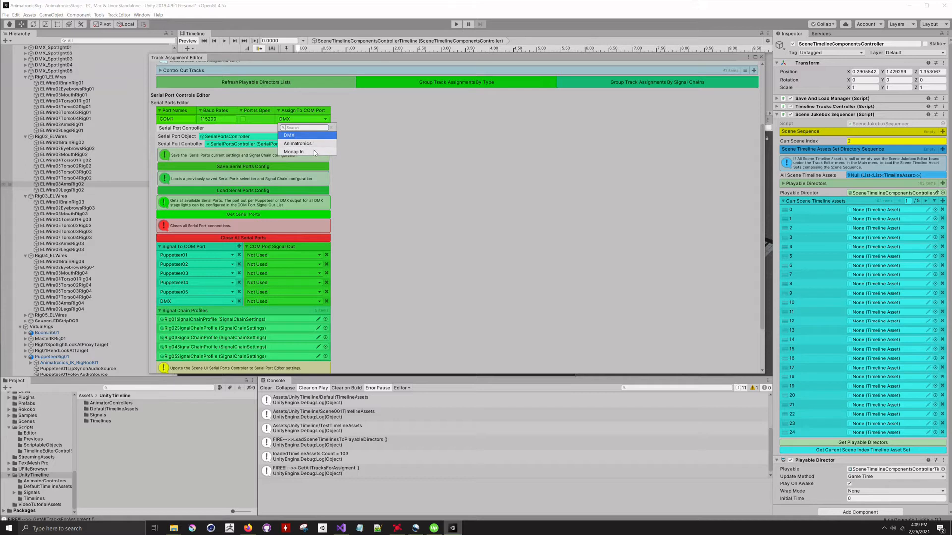
left_click(432, 138)
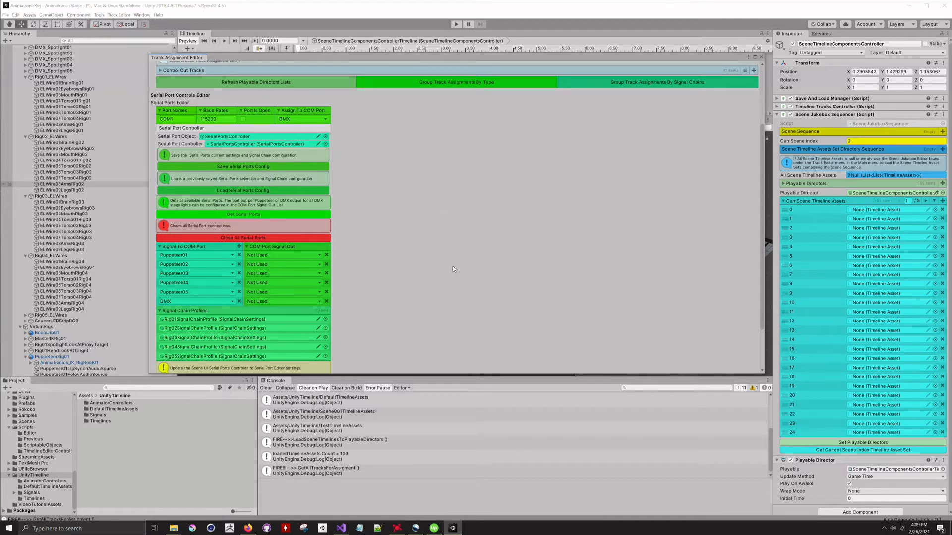
scroll(453, 267, "down", 3)
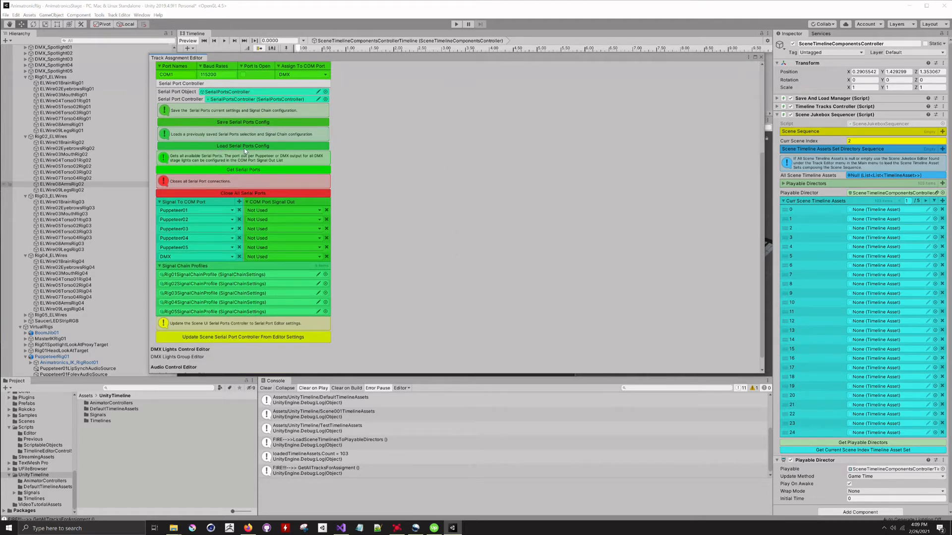
scroll(485, 313, "down", 1)
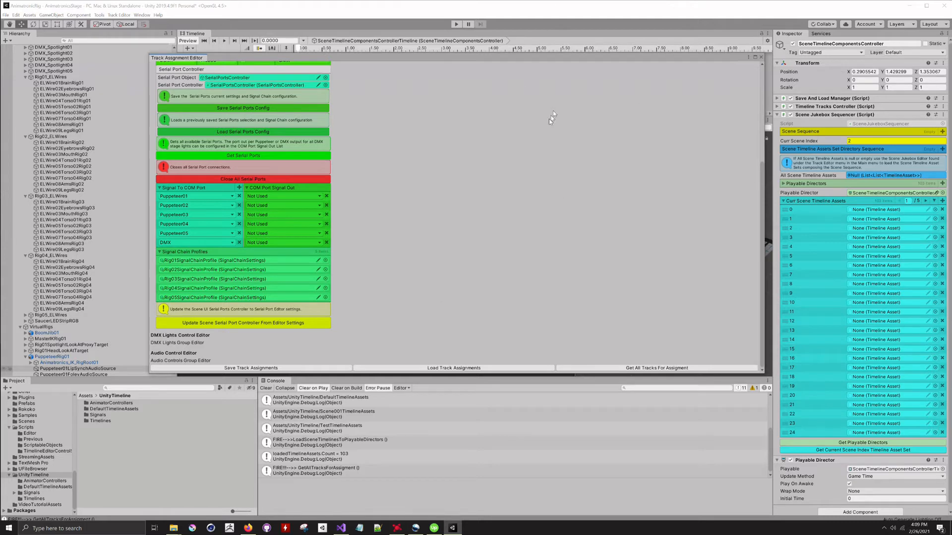
Step: Locate the SerialPortsController object in the scene hierarchy and review the remaining serial port controls
scroll(364, 199, "up", 3)
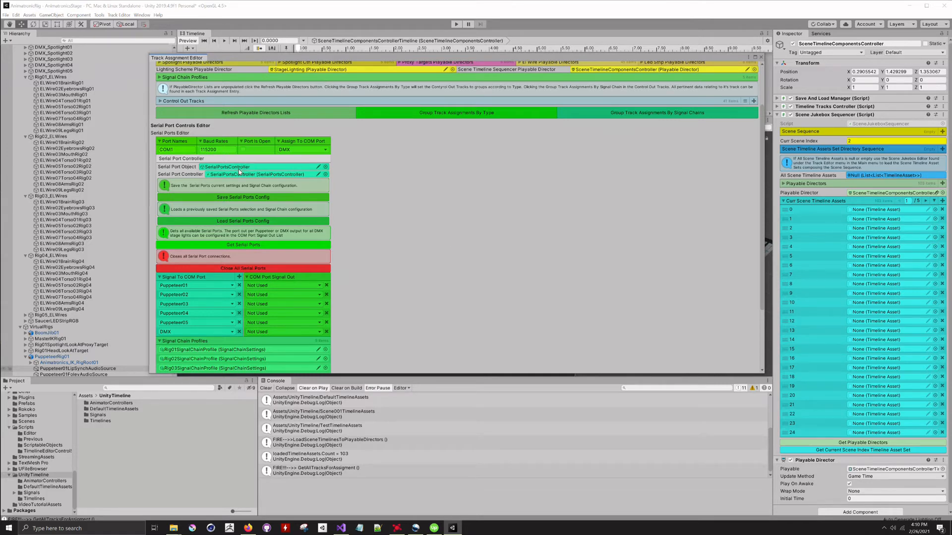
left_click(239, 168)
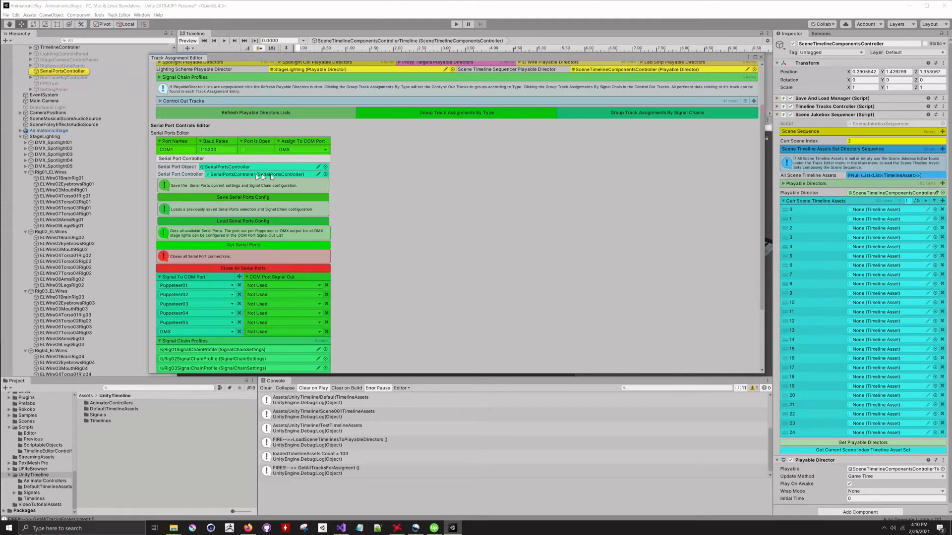
scroll(470, 256, "down", 3)
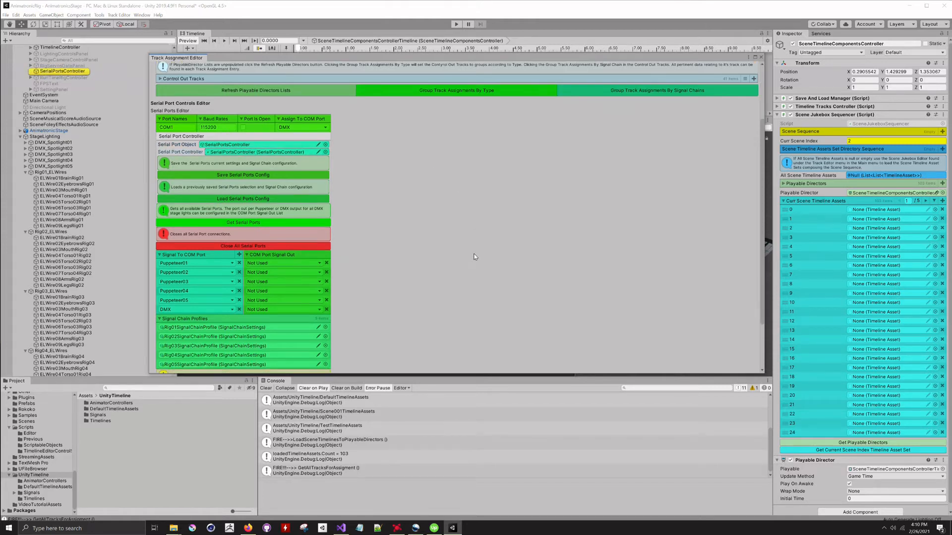
scroll(490, 246, "down", 1)
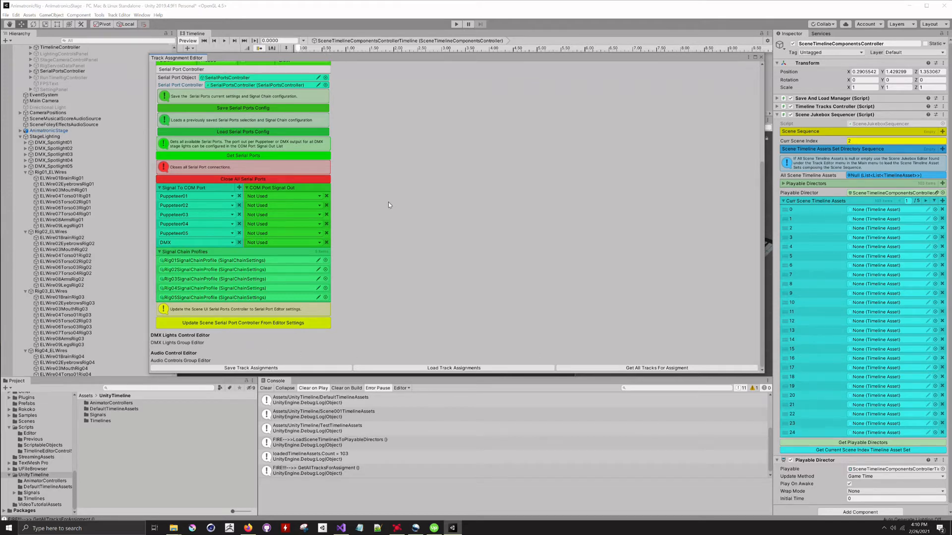
Step: Collapse the Serial Ports Editor and the Playables Group Editor, and expand the DMX Lights Group Editor
scroll(388, 202, "up", 3)
left_click(168, 108)
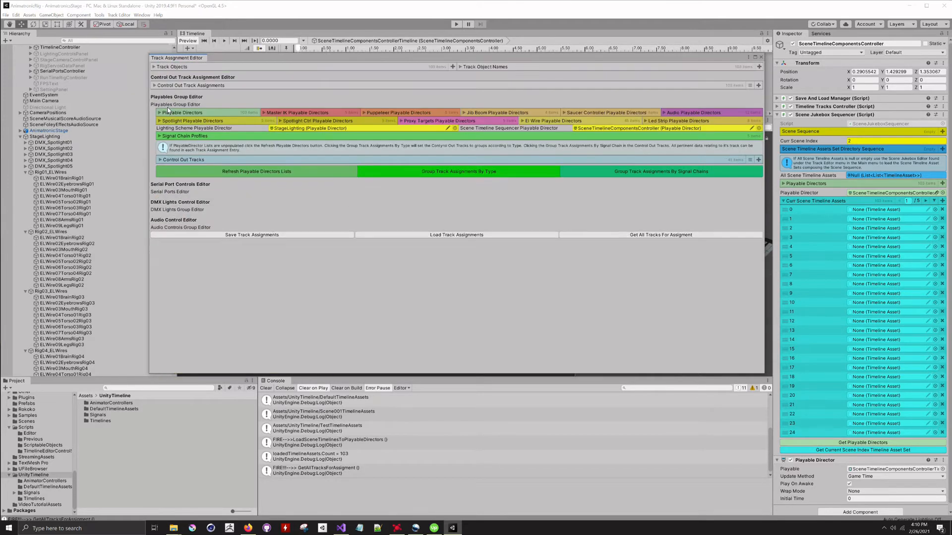
left_click(165, 105)
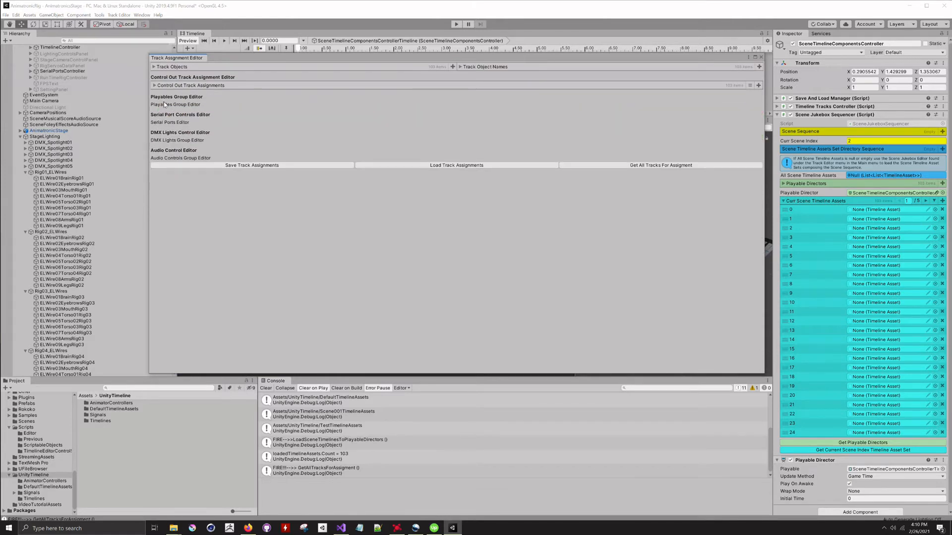
left_click(170, 140)
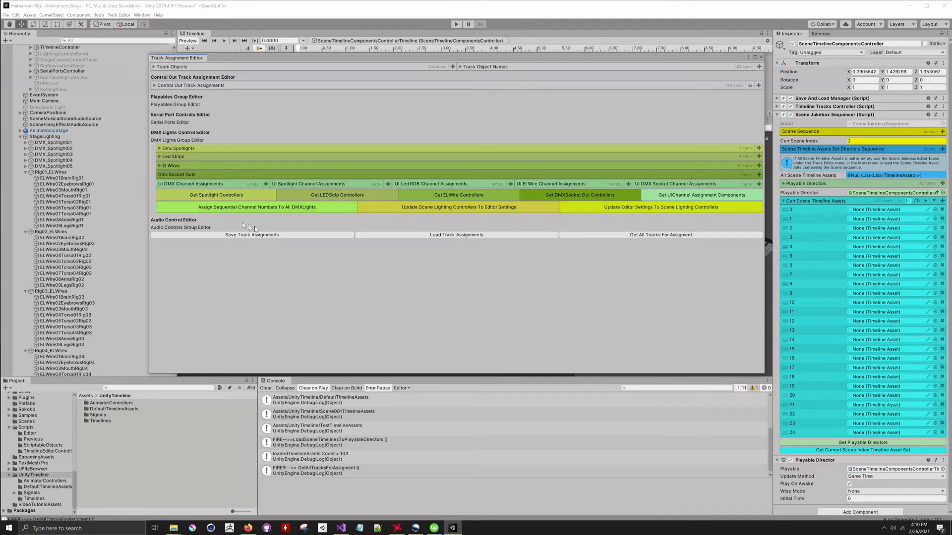
Step: Look through the Dmx Spotlights list and examine the output channels of LEDStripRGB01, LEDStripRGB02 and LEDStripRGB08 in the Led Strips list
left_click(159, 149)
left_click(159, 148)
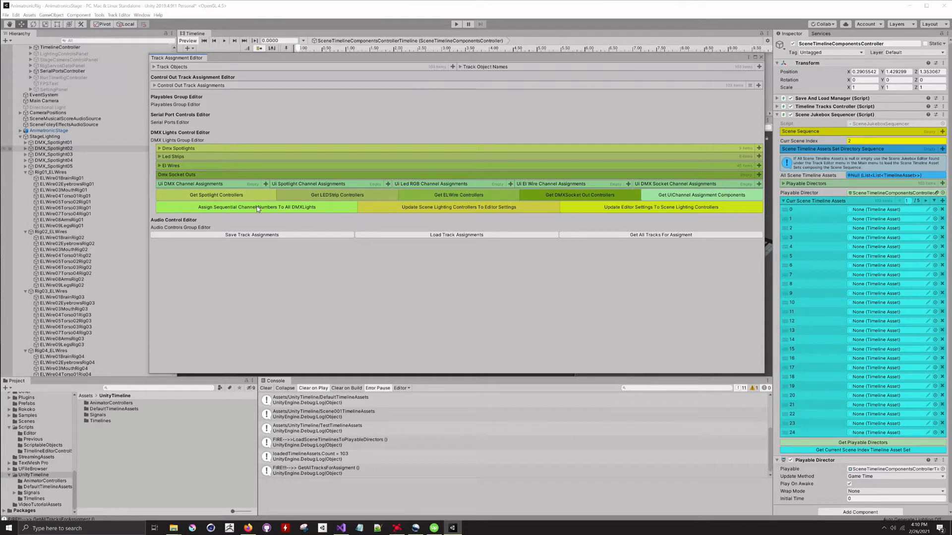
left_click(159, 156)
left_click(167, 165)
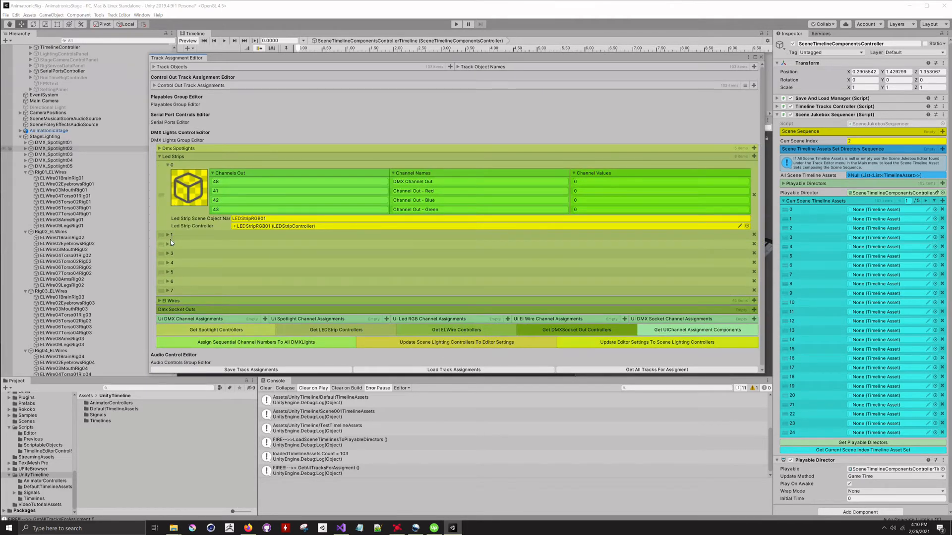
left_click(168, 236)
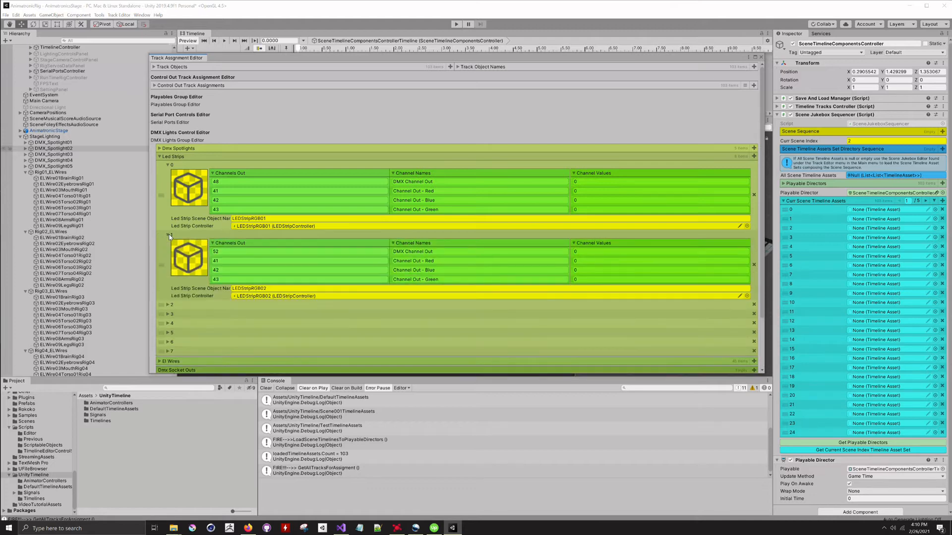
scroll(312, 271, "down", 3)
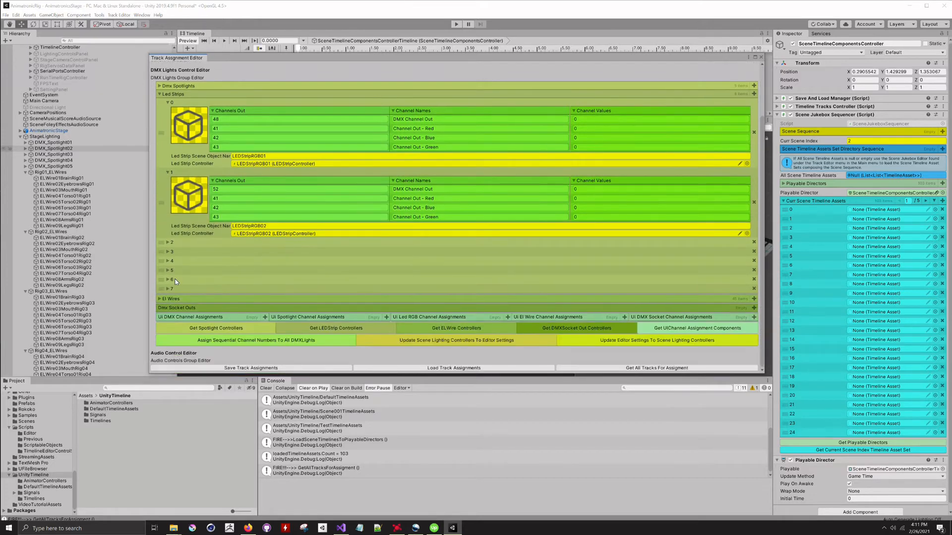
left_click(169, 289)
scroll(350, 273, "down", 3)
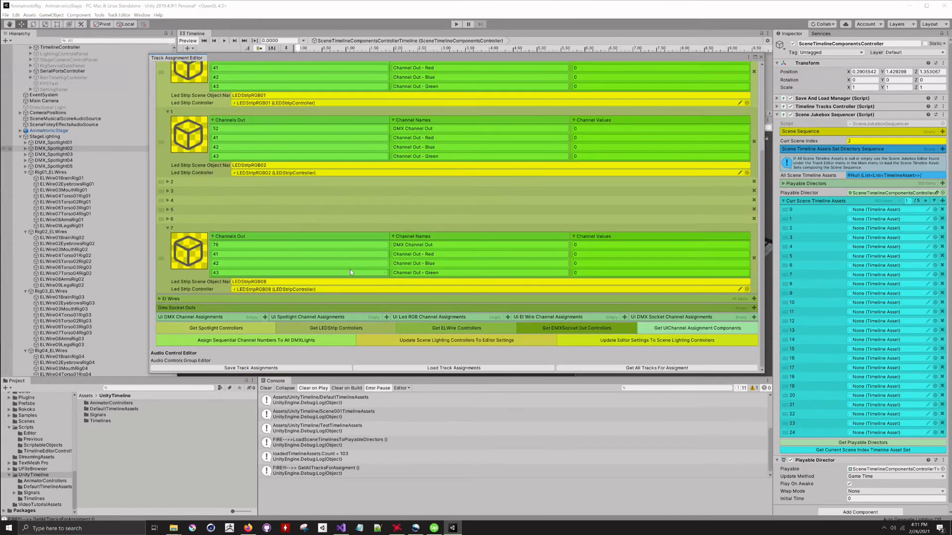
left_click(221, 128)
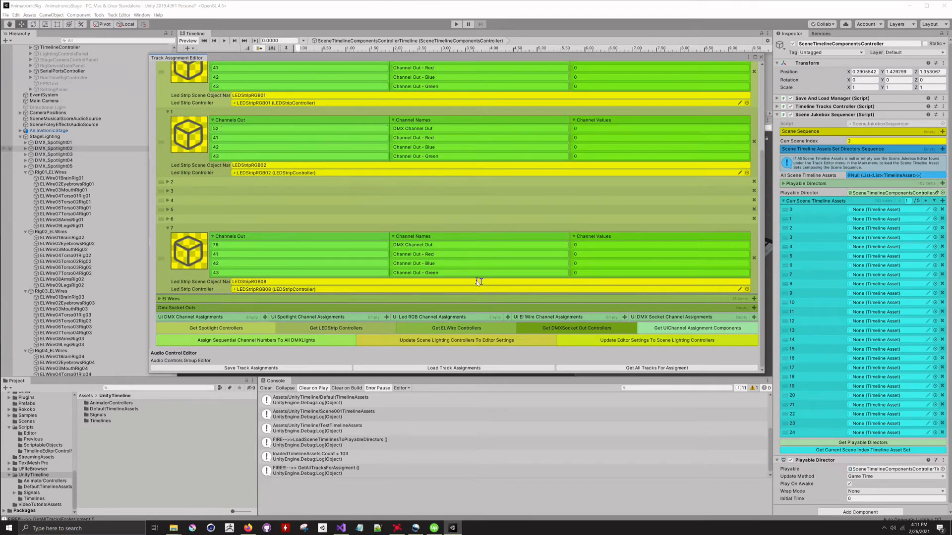
left_click(242, 255)
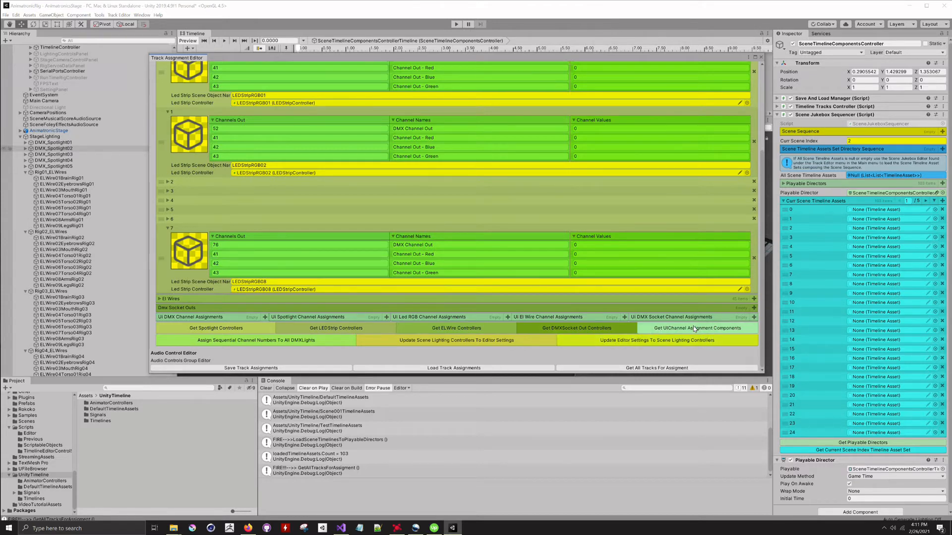
Step: Assign sequential channel numbers to all DMX lights and check the channels of LEDStripRGB03
left_click(253, 341)
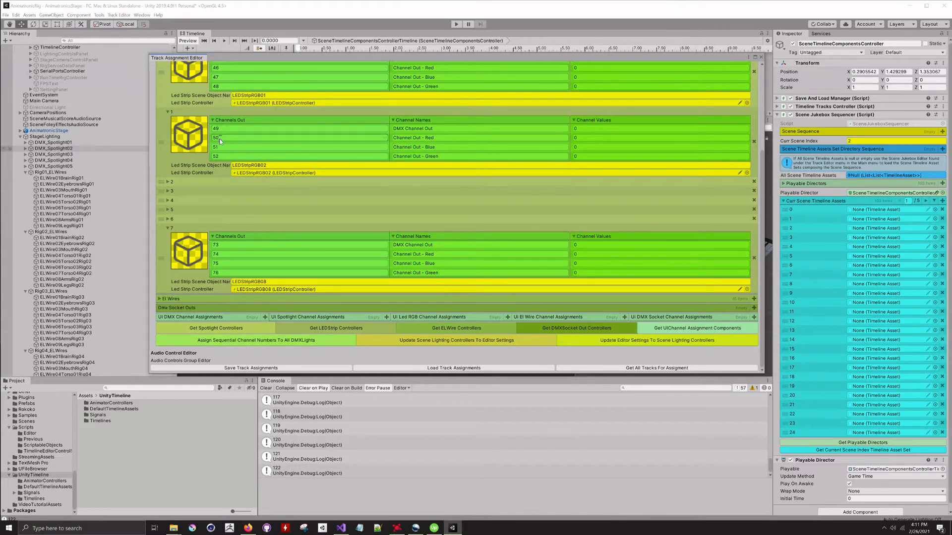
left_click(168, 182)
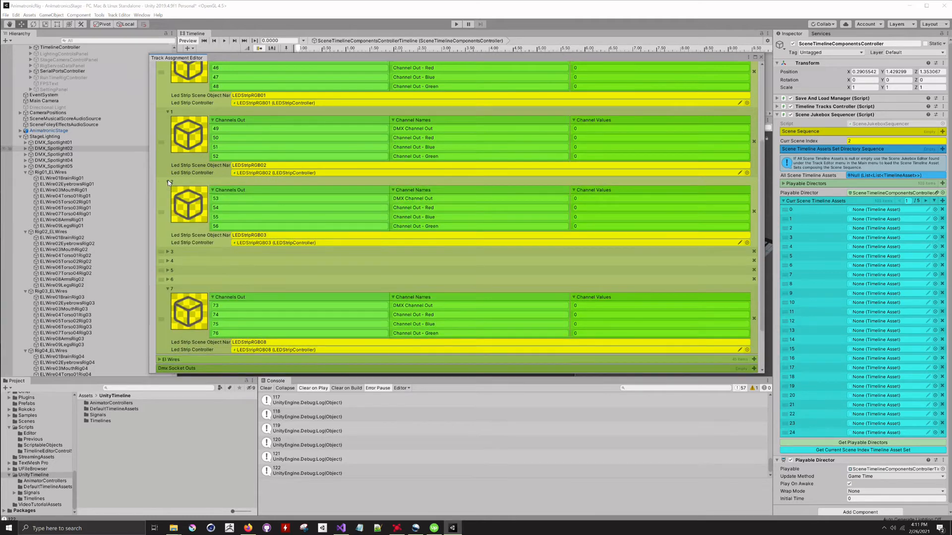
left_click(168, 182)
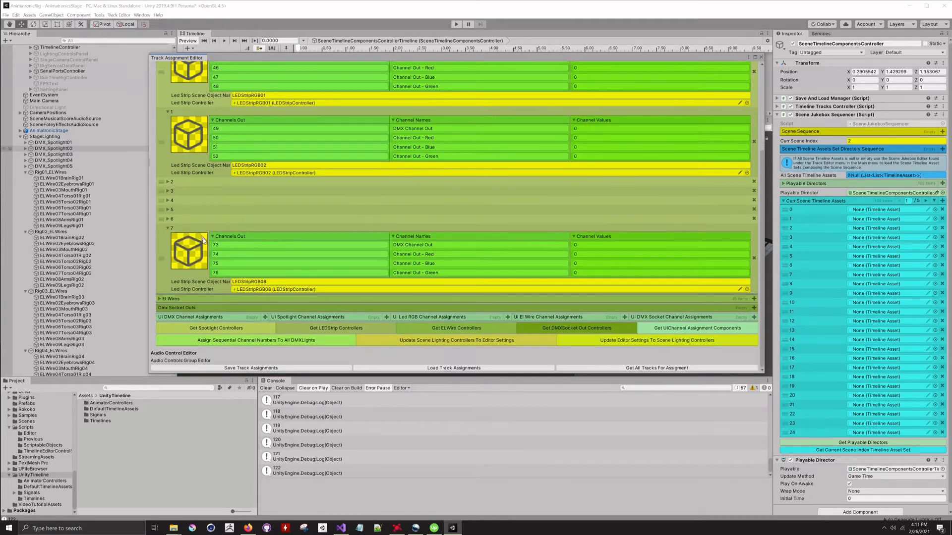
Step: Expand the El Wires list and examine the output channels of ELWire01BrainRig01 and ELWire02EyebrowsRig01
left_click(160, 299)
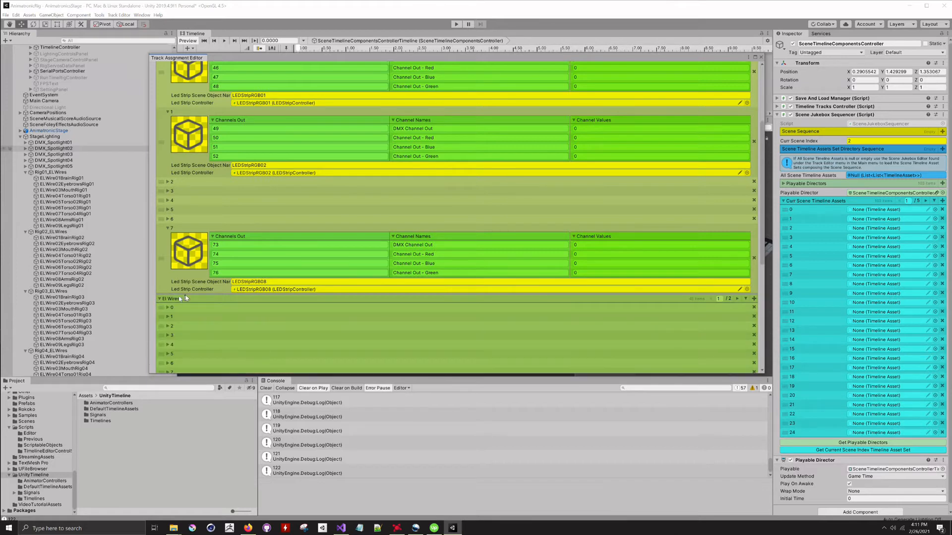
left_click(168, 307)
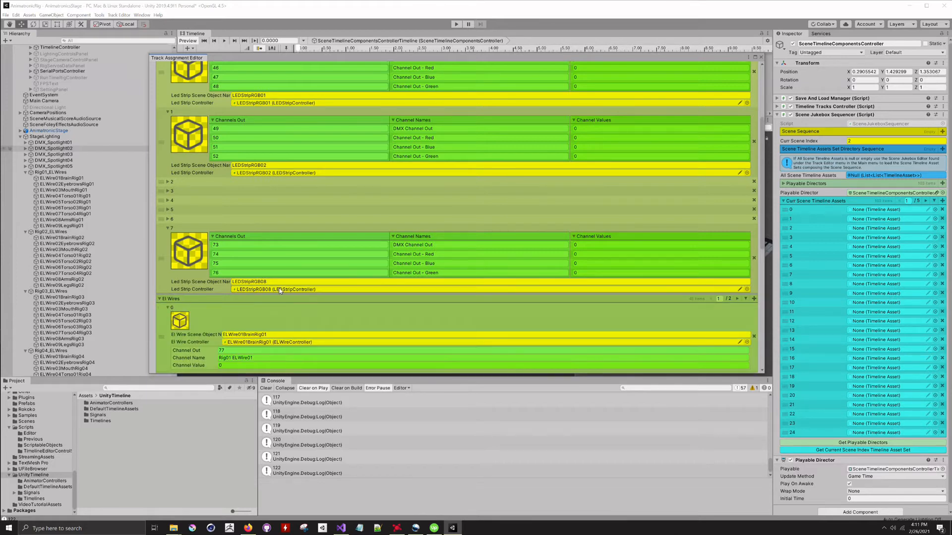
scroll(277, 287, "down", 3)
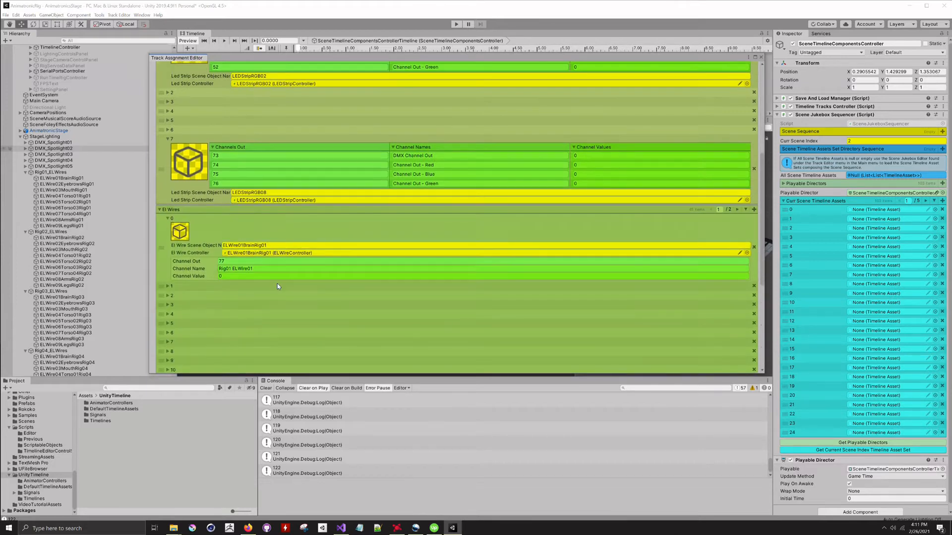
left_click(168, 286)
scroll(313, 288, "down", 3)
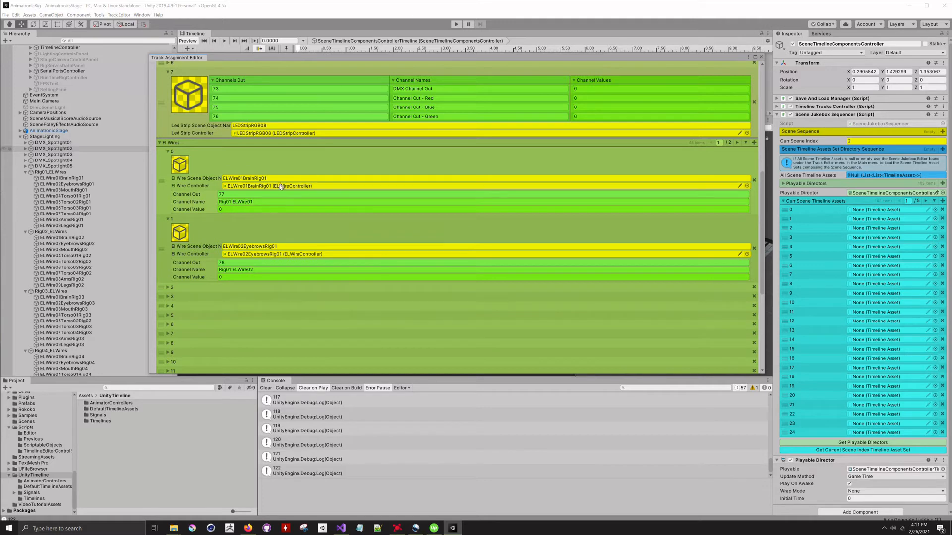
left_click(256, 188)
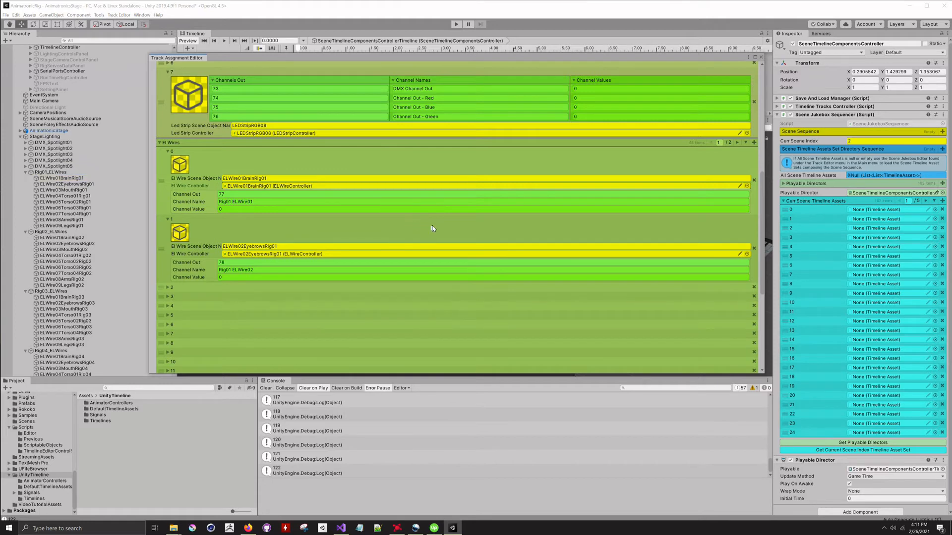
Step: Collapse the El Wires and Led Strips lists and get the DMX socket out controllers
left_click(159, 143)
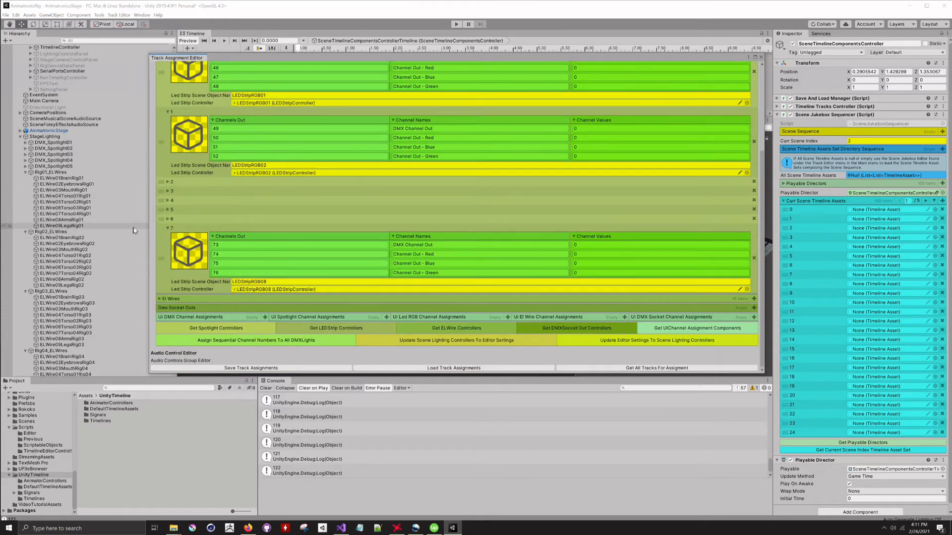
left_click(168, 228)
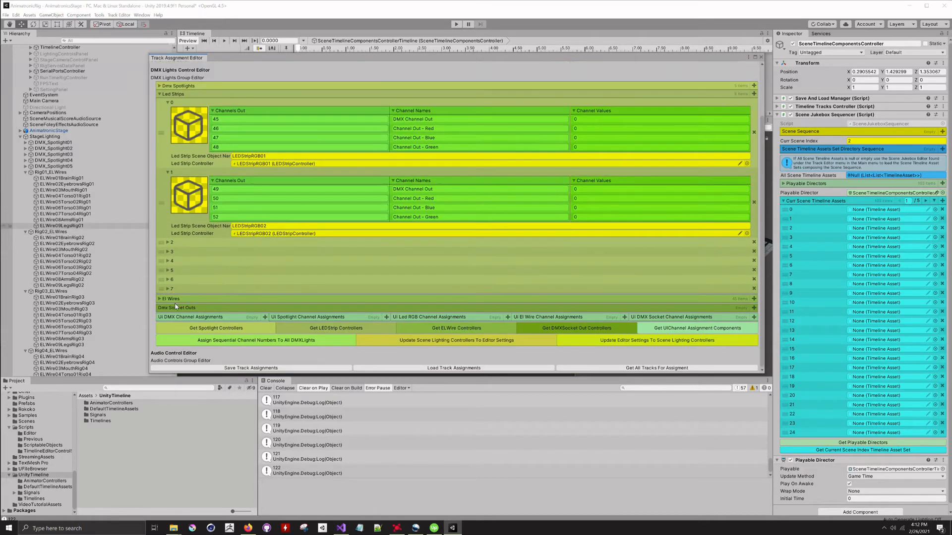
left_click(159, 94)
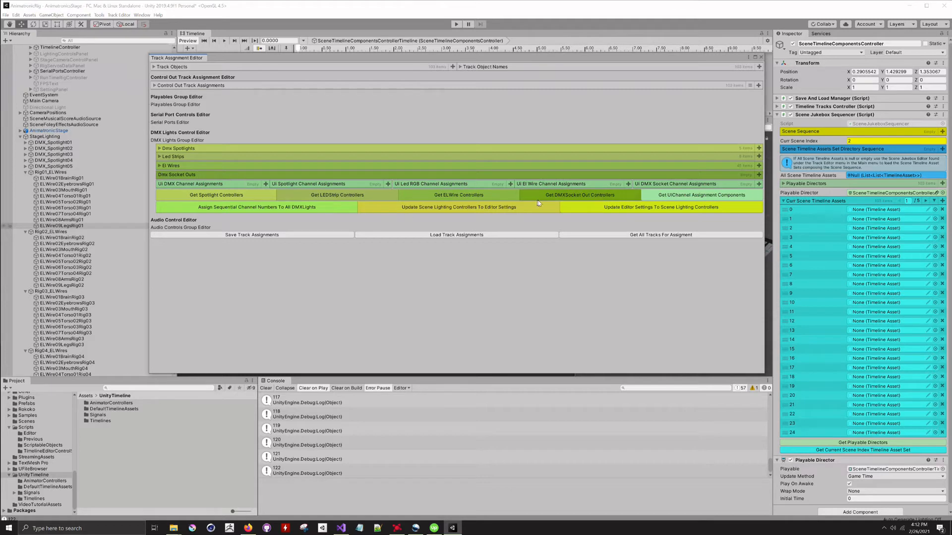
left_click(588, 197)
Step: Expand the Audio Controls Group Editor in place of the DMX Lights Group Editor and clear the console messages
left_click(170, 141)
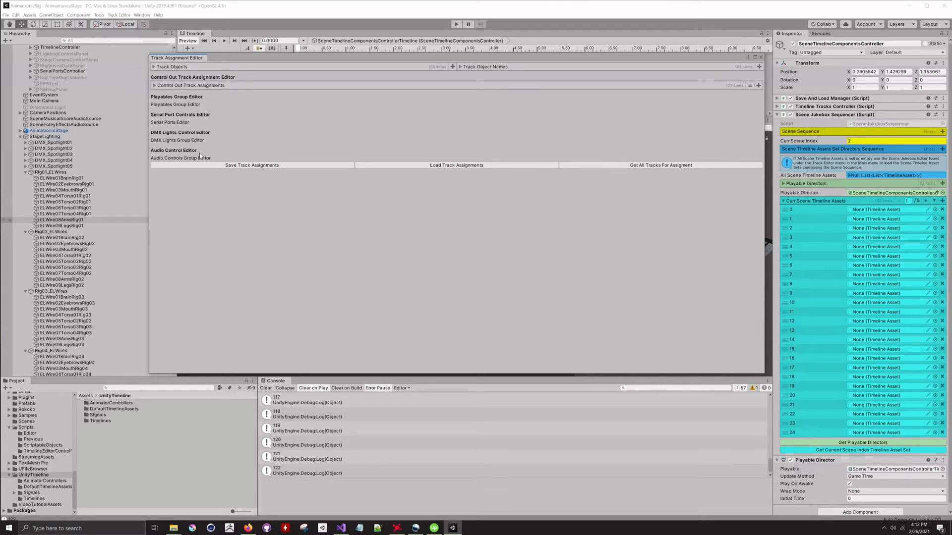
left_click(185, 158)
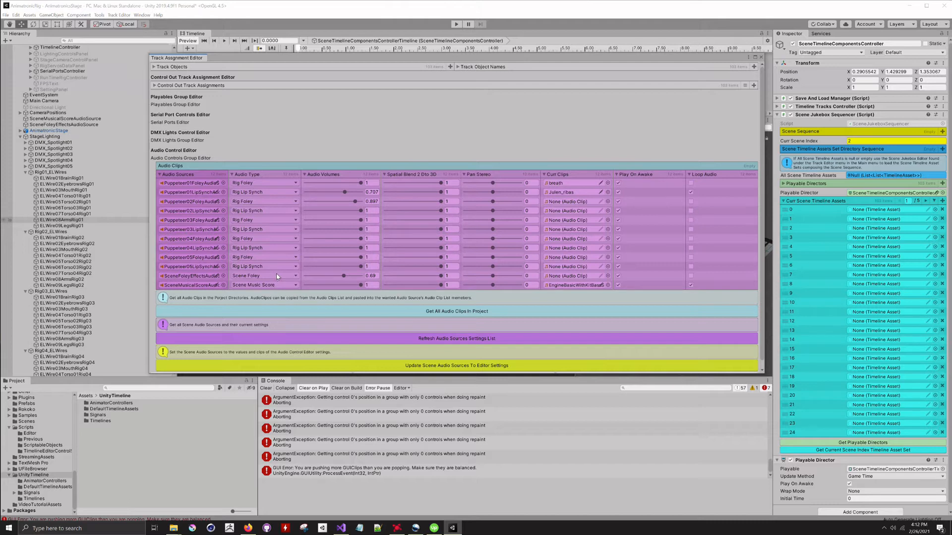
left_click(268, 388)
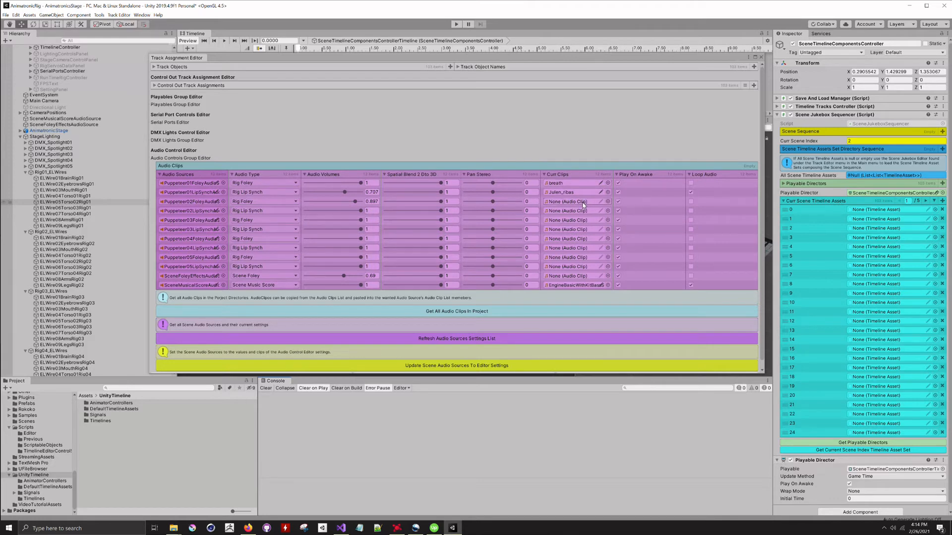
Step: Refresh the audio sources settings list and review the Loop Audio setting of the scene musical score source
left_click(563, 340)
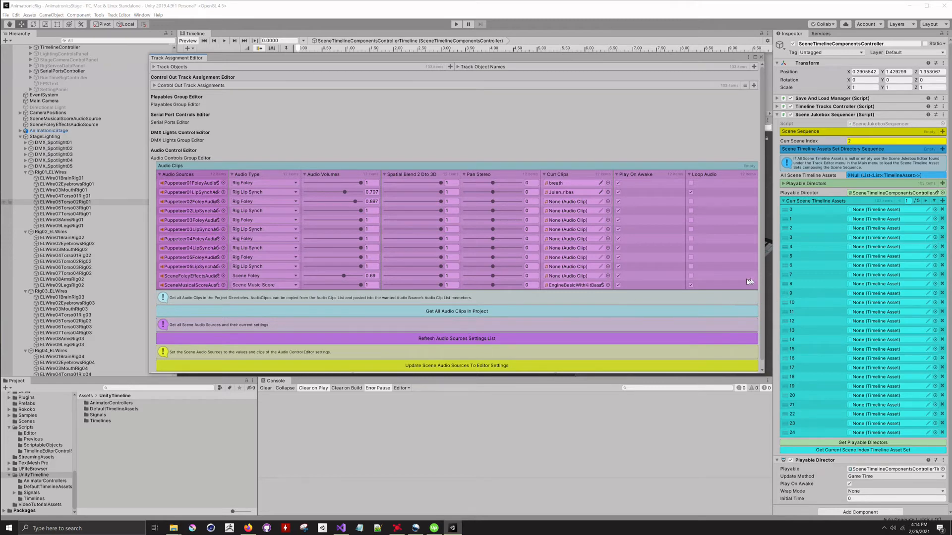
left_click(691, 285)
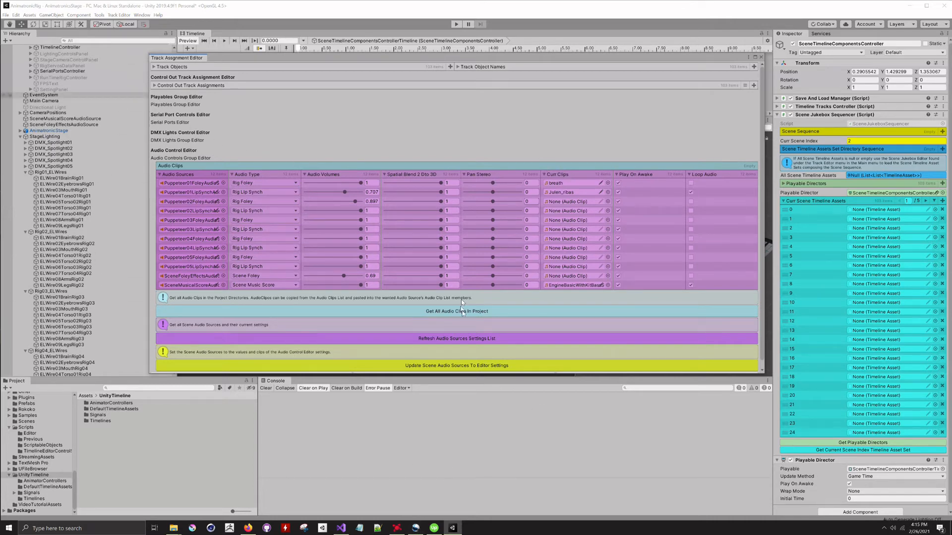
Step: Get all audio clips in the project and copy the breath clip into the current clip of the Puppeteer02 foley audio source
left_click(499, 313)
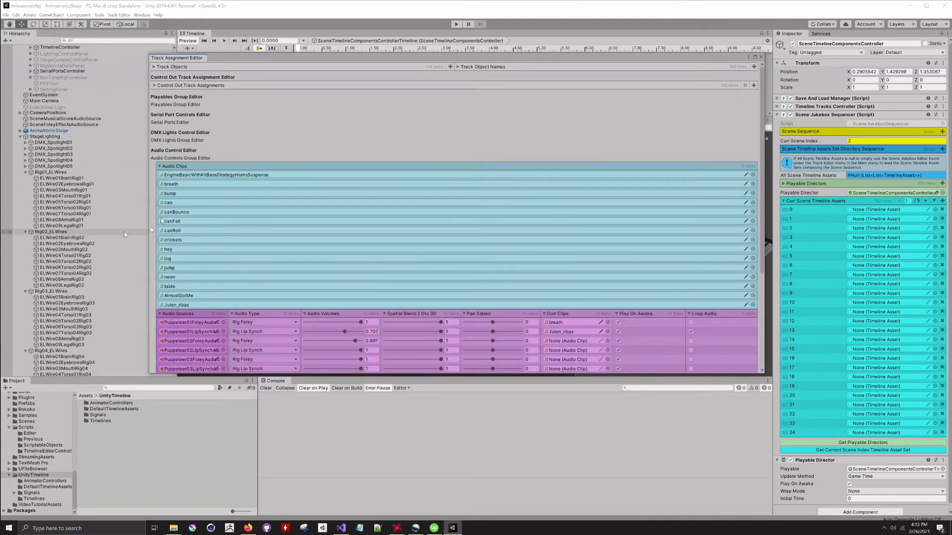
right_click(169, 185)
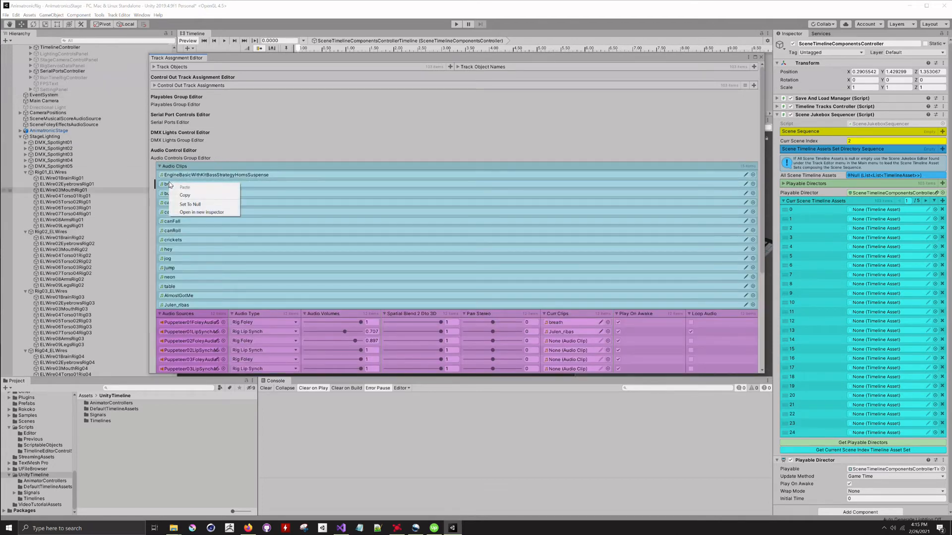
left_click(191, 195)
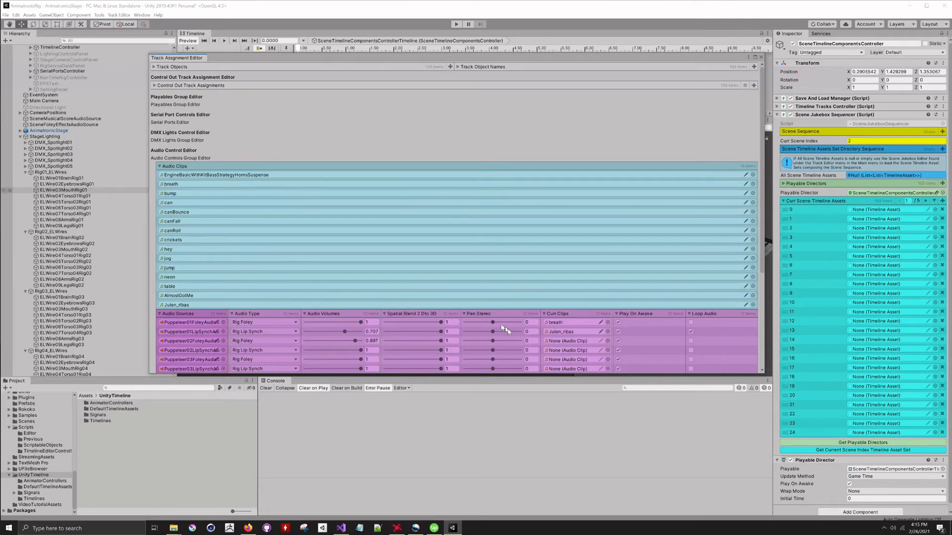
right_click(583, 341)
left_click(608, 344)
Step: Review the current clips of the audio sources and refresh the audio sources settings list
scroll(610, 347, "down", 2)
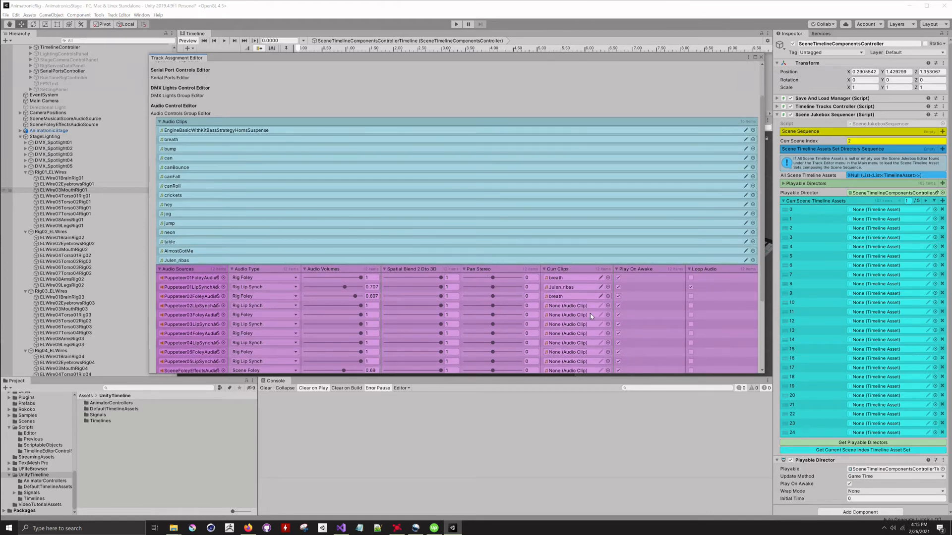
scroll(590, 313, "down", 2)
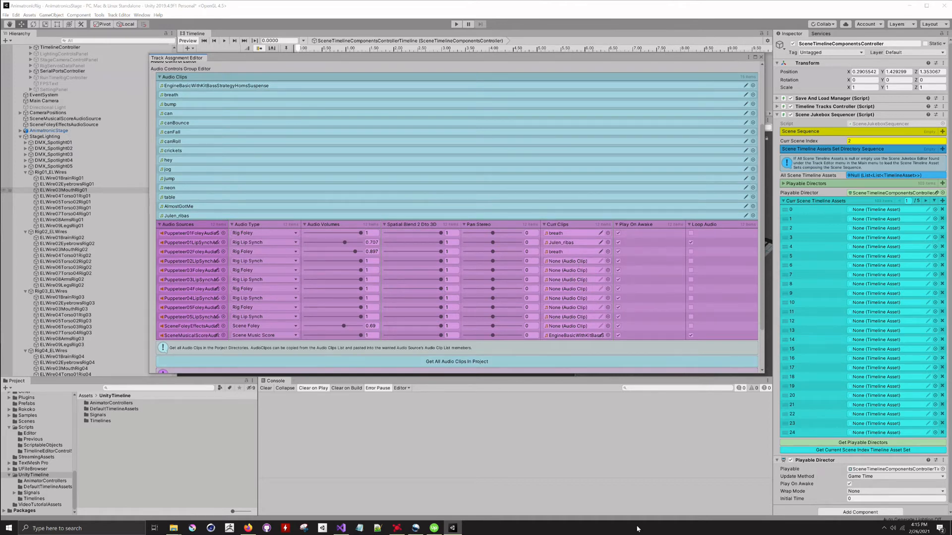
scroll(392, 308, "down", 1)
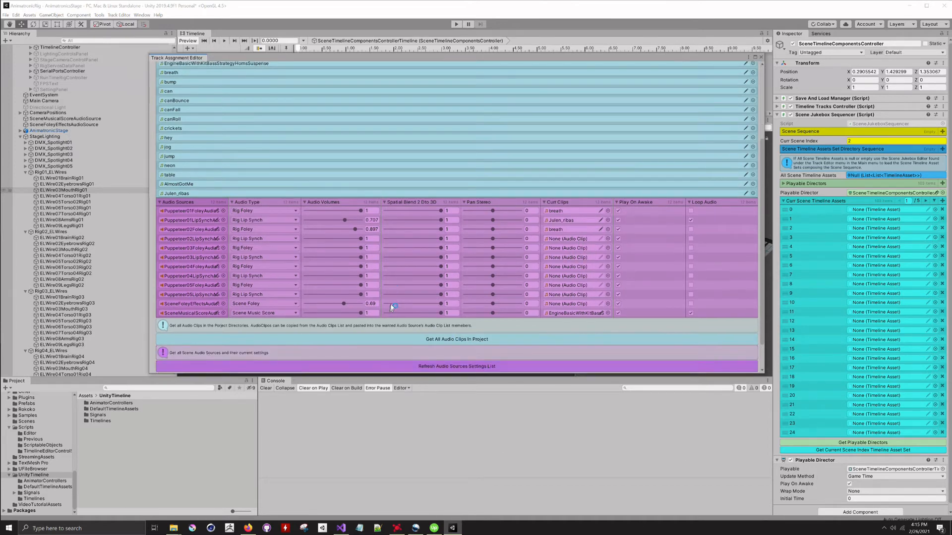
scroll(392, 307, "down", 2)
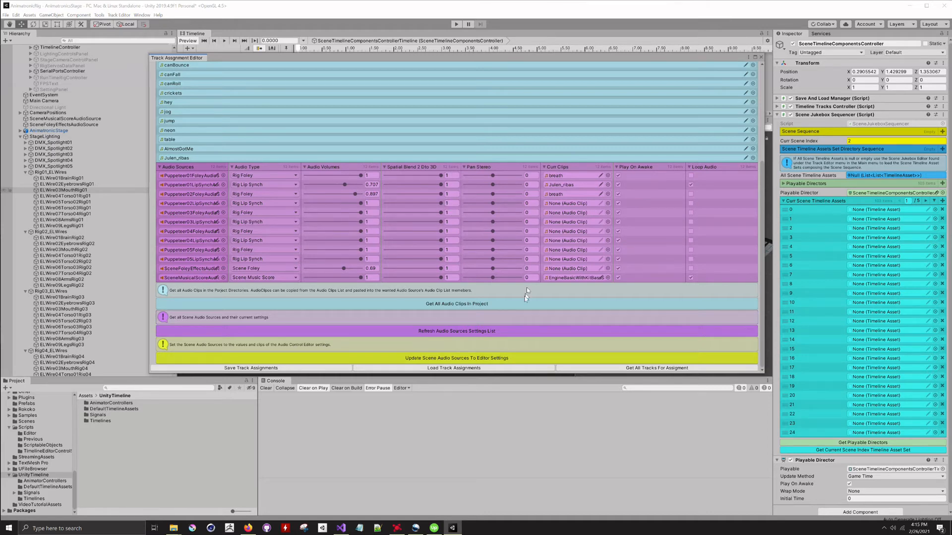
left_click(520, 331)
left_click(519, 331)
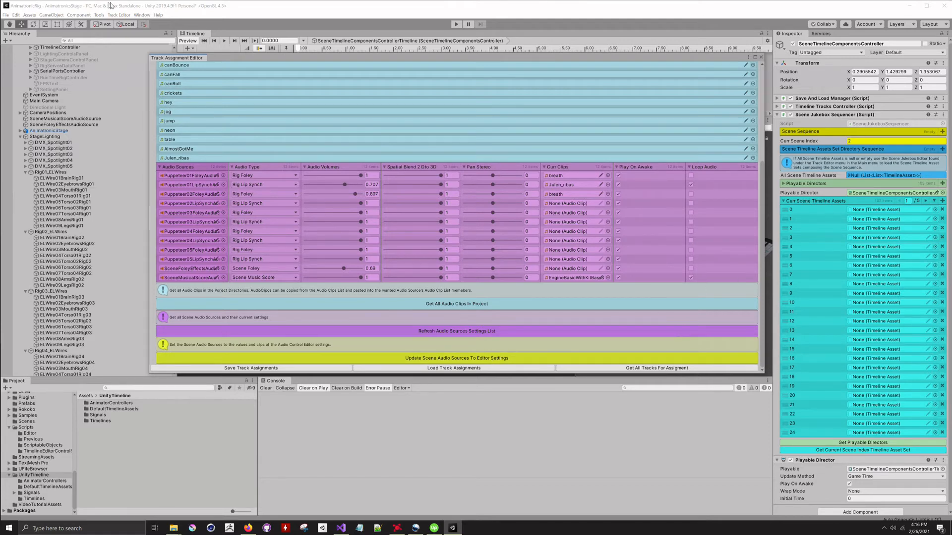
Step: Open the Scene Timeline Assets Window
left_click(117, 16)
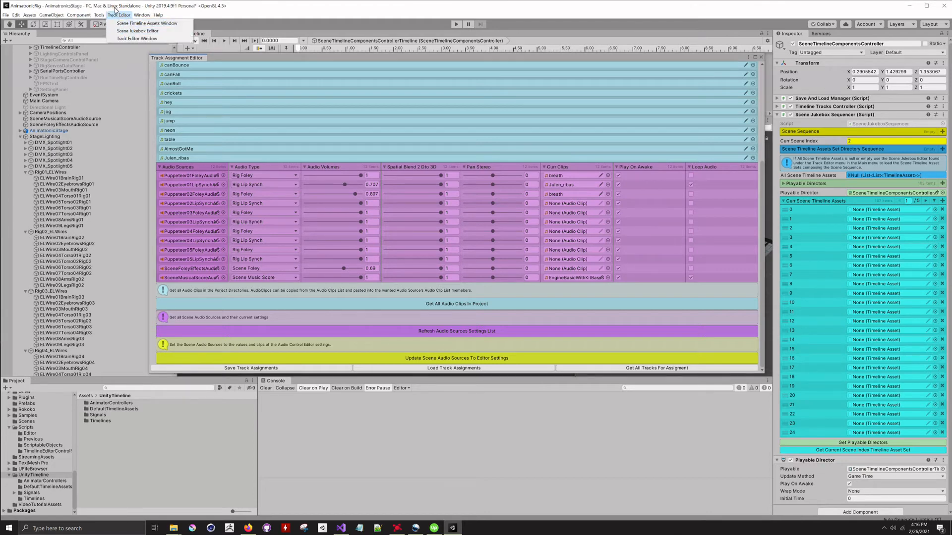
left_click(118, 14)
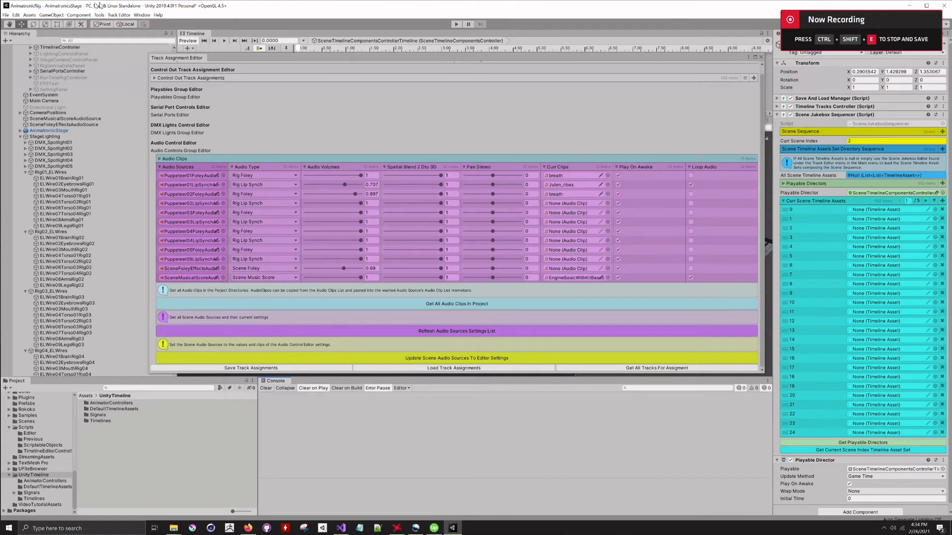
left_click(119, 15)
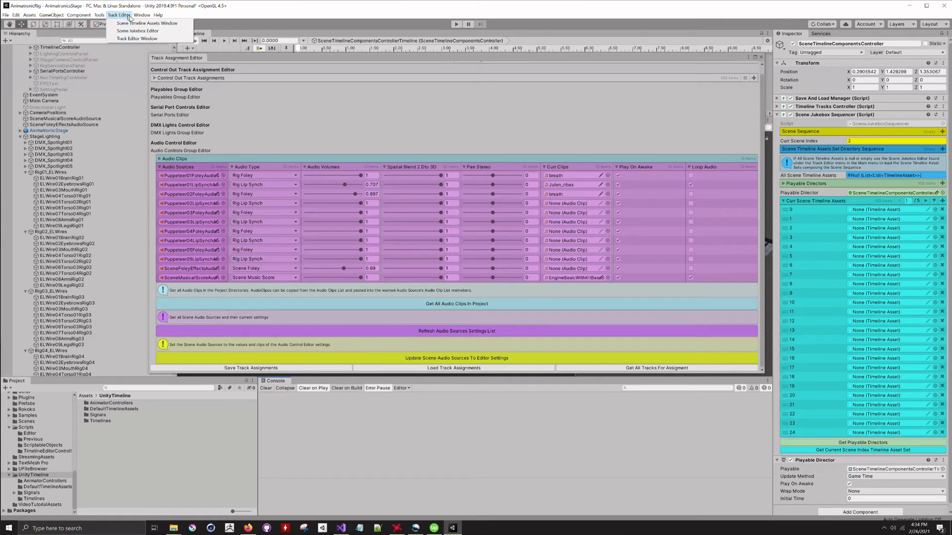
left_click(134, 24)
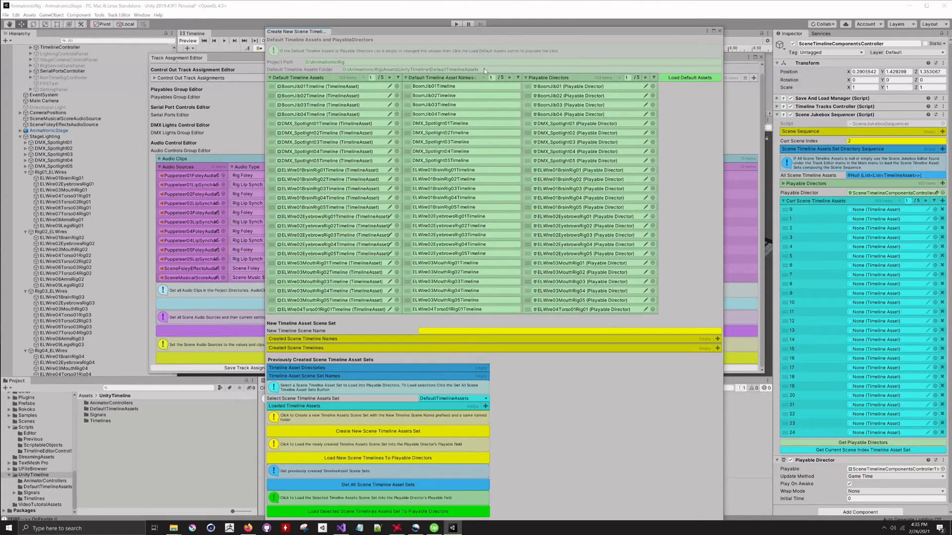
Step: Clear the Default Timeline Assets, Default Timeline Asset Names and Playable Directors collections and reload the default assets
right_click(316, 75)
left_click(341, 105)
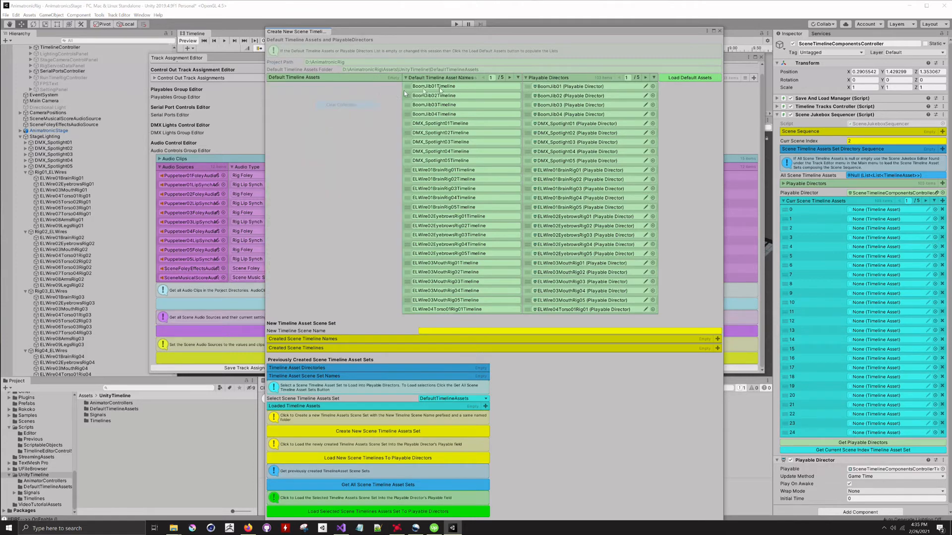
right_click(456, 78)
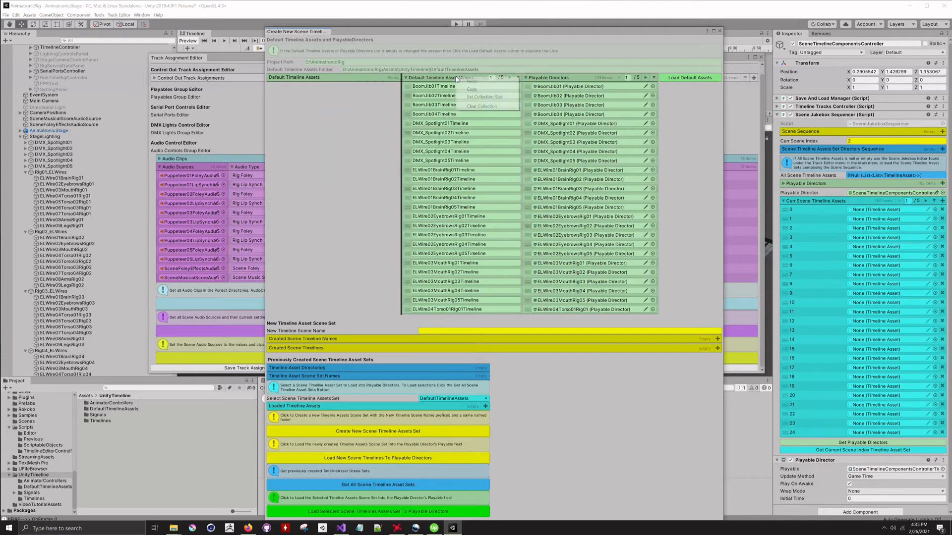
left_click(472, 106)
right_click(582, 78)
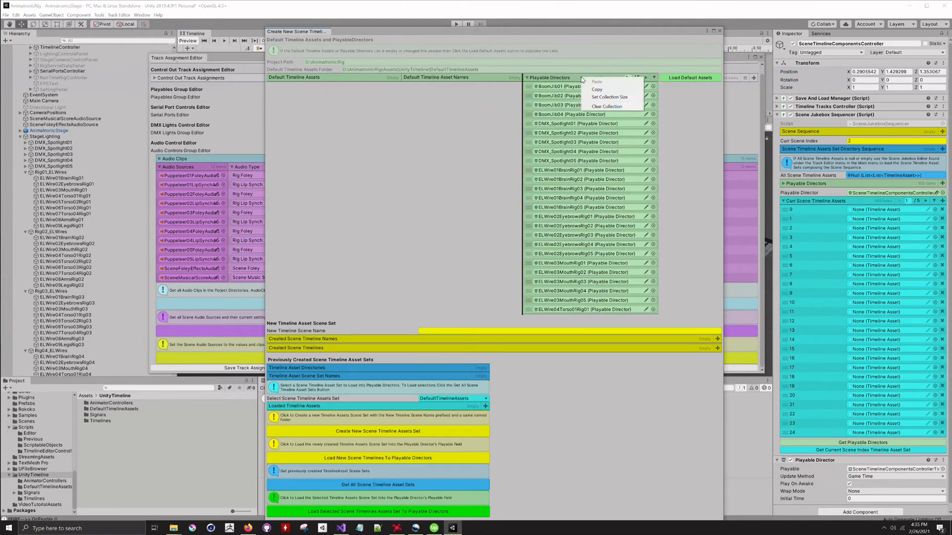
left_click(603, 107)
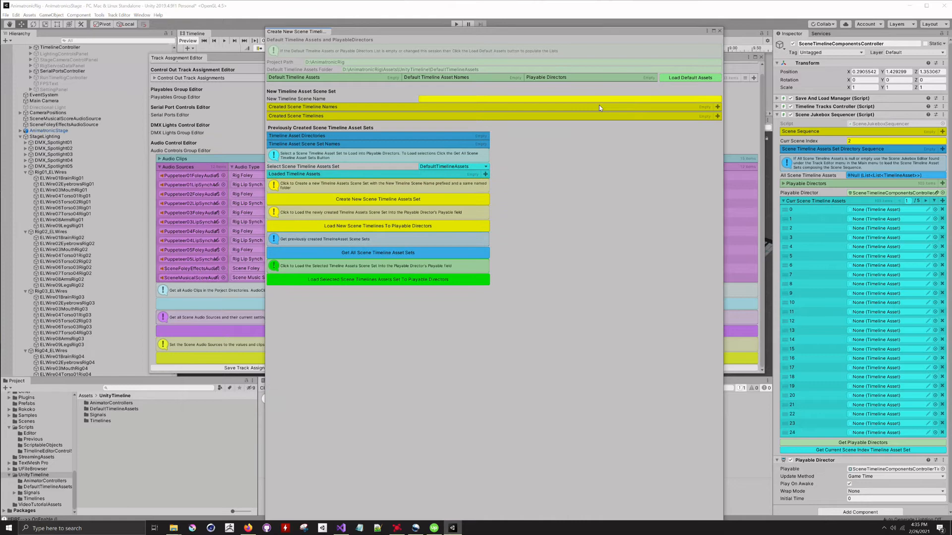
left_click(684, 78)
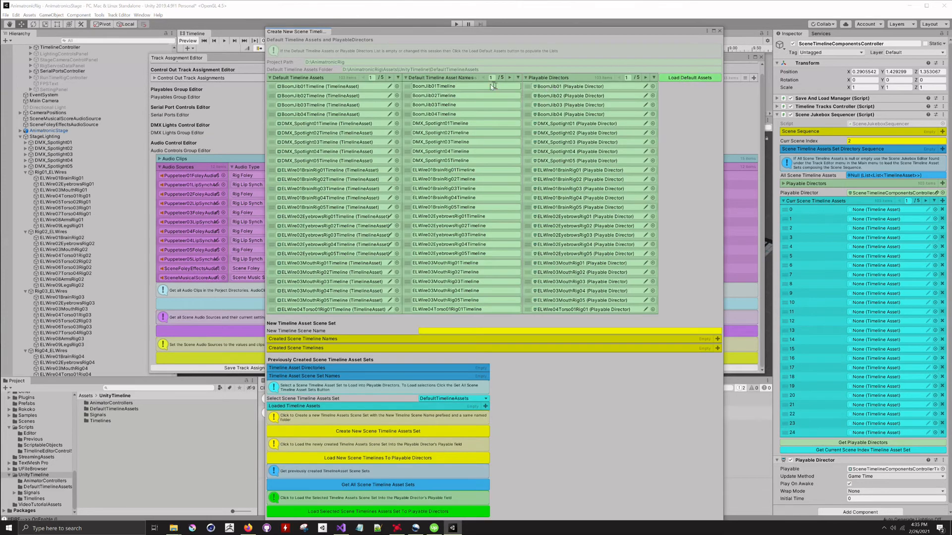
Step: Page through the default timeline assets, asset names and playable directors lists to their last page
left_click(391, 77)
left_click(391, 77)
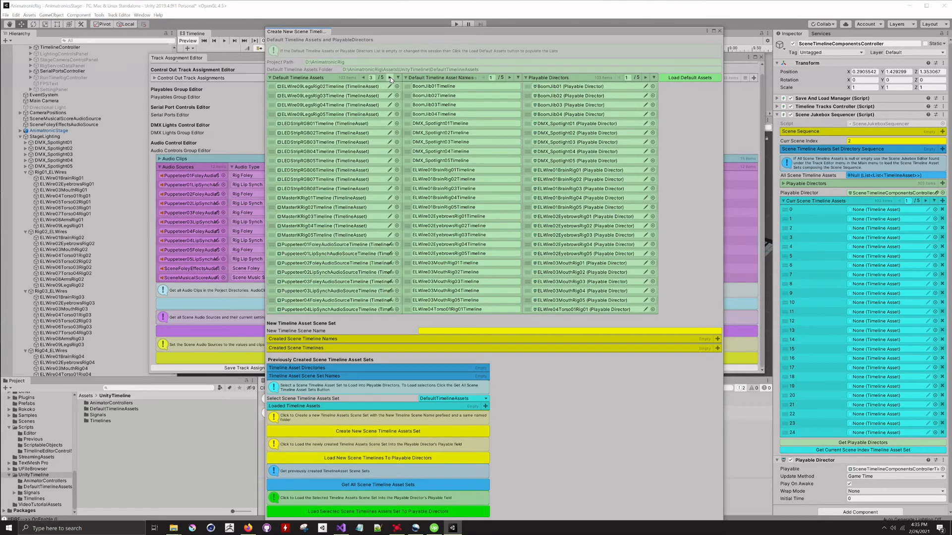
left_click(391, 77)
left_click(391, 77)
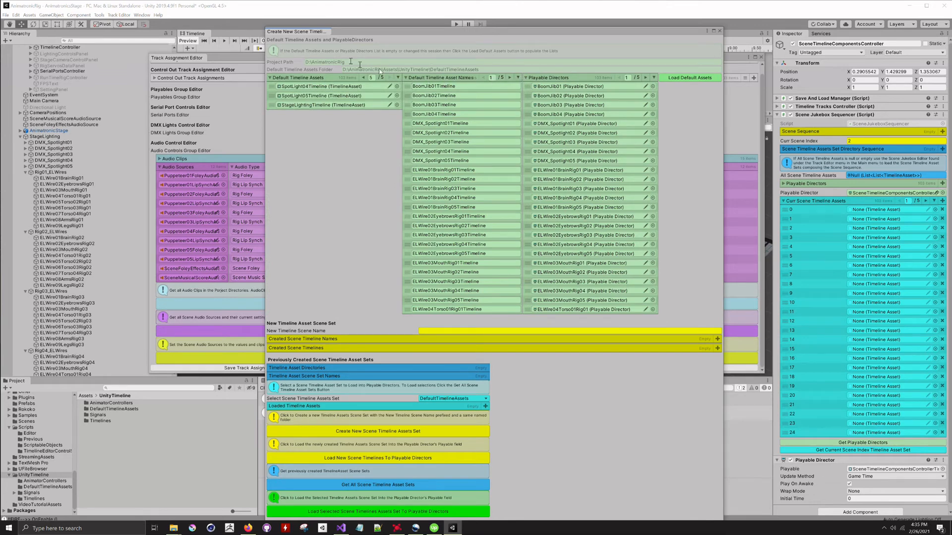
left_click(509, 78)
left_click(509, 78)
left_click(509, 78)
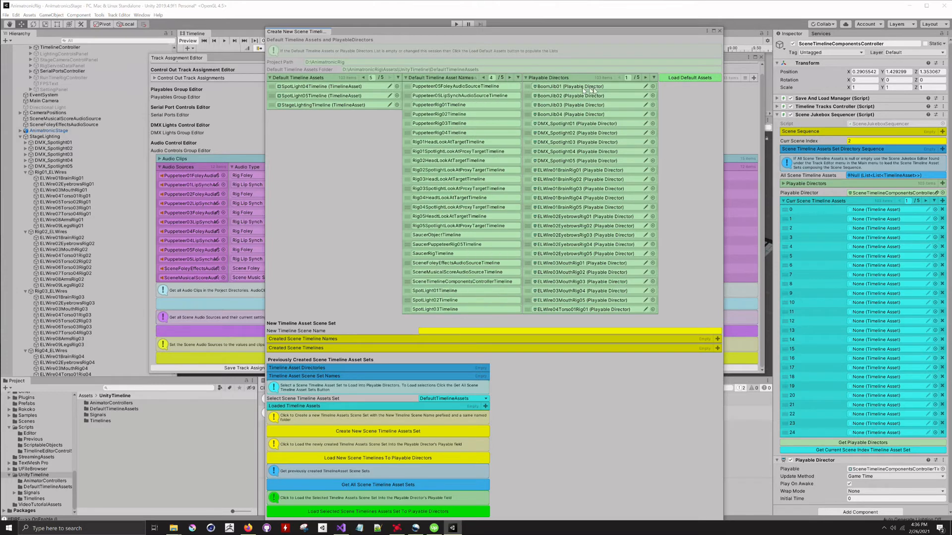
left_click(646, 78)
left_click(645, 78)
left_click(645, 78)
left_click(645, 77)
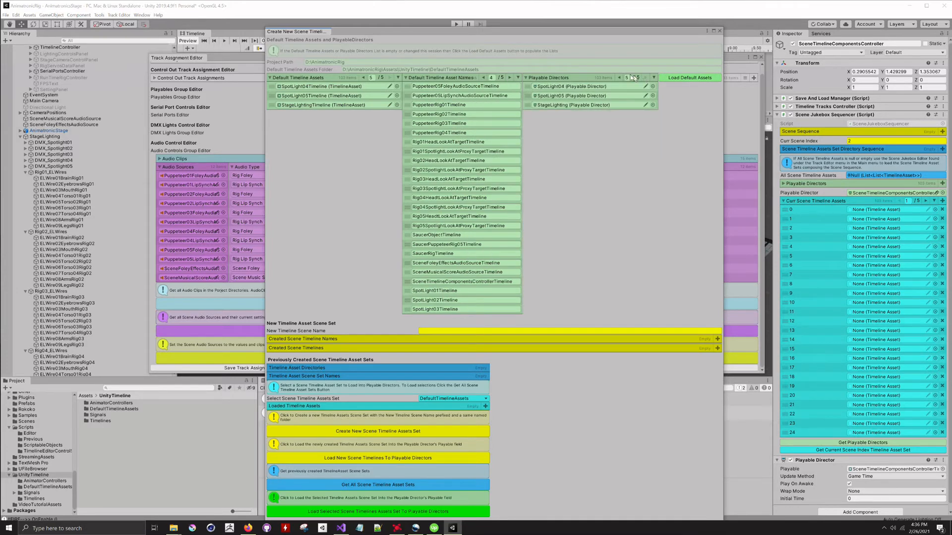
left_click(509, 77)
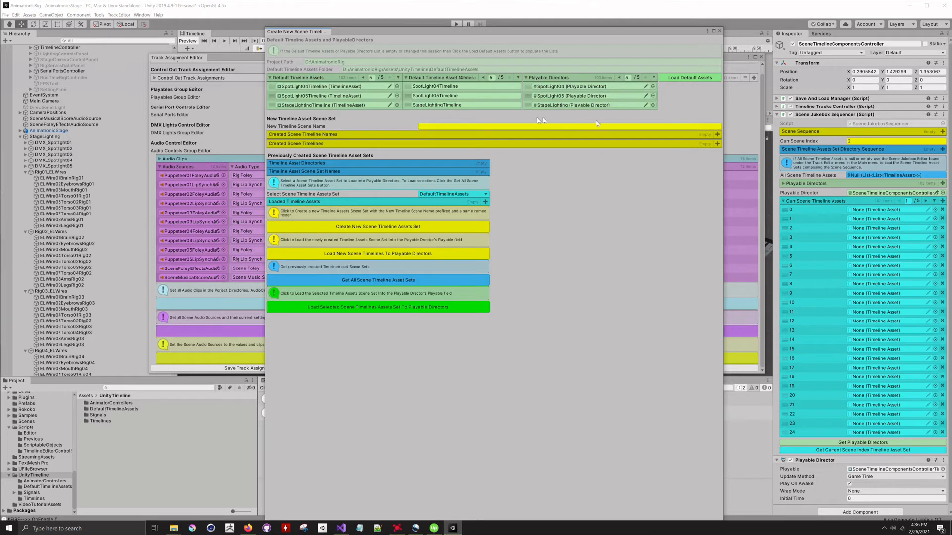
Step: Name the new timeline scene Test and review the timelines in the project's DefaultTimelineAssets folder, returning to the UnityTimeline folder
left_click(515, 127)
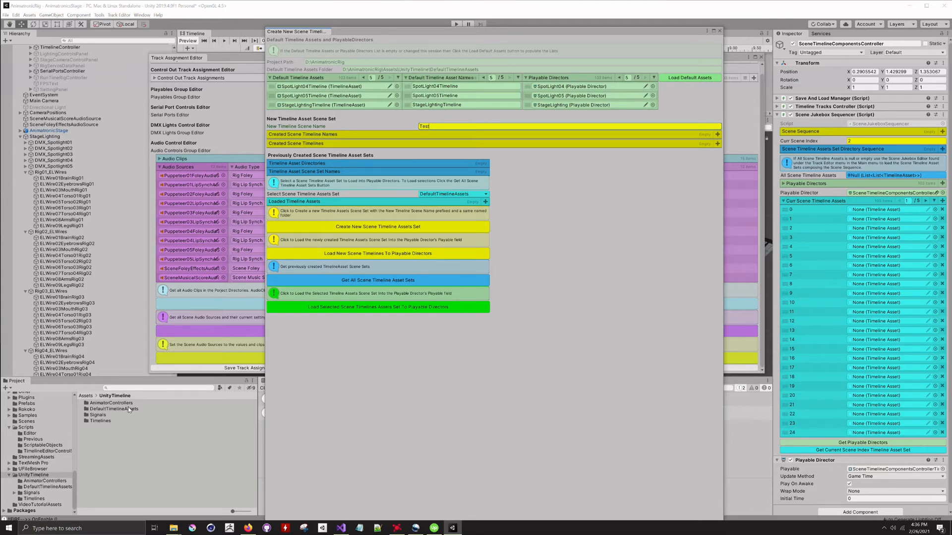
double_click(89, 413)
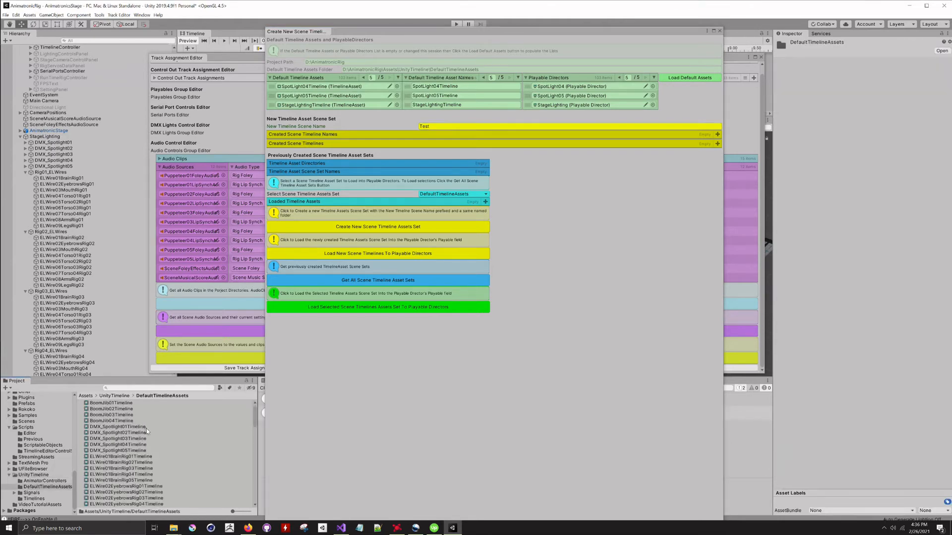
scroll(151, 438, "down", 10)
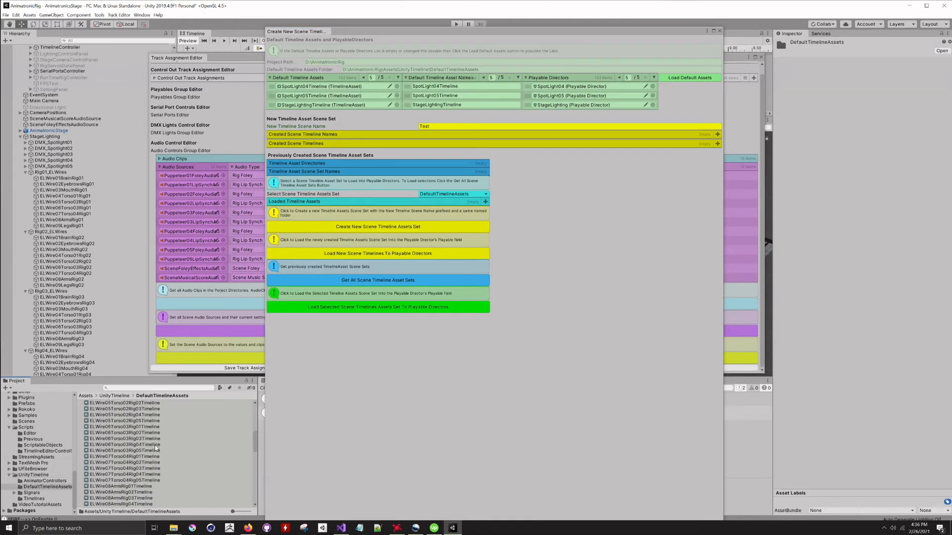
scroll(154, 445, "down", 15)
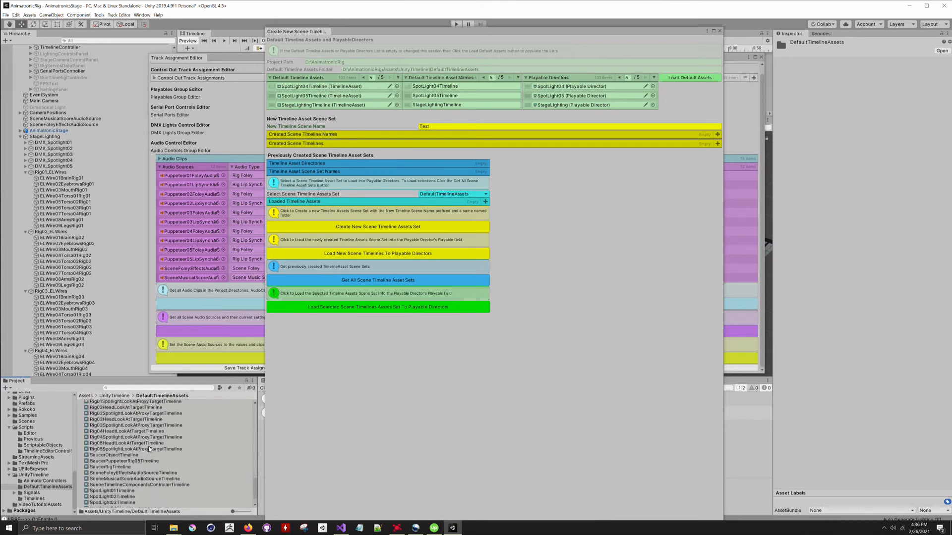
scroll(149, 449, "down", 3)
scroll(148, 450, "up", 15)
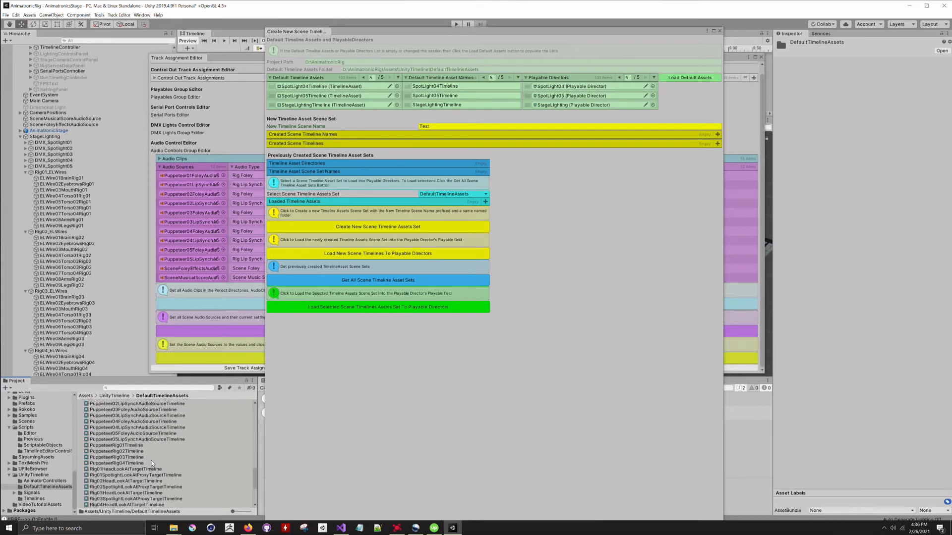
scroll(147, 452, "up", 12)
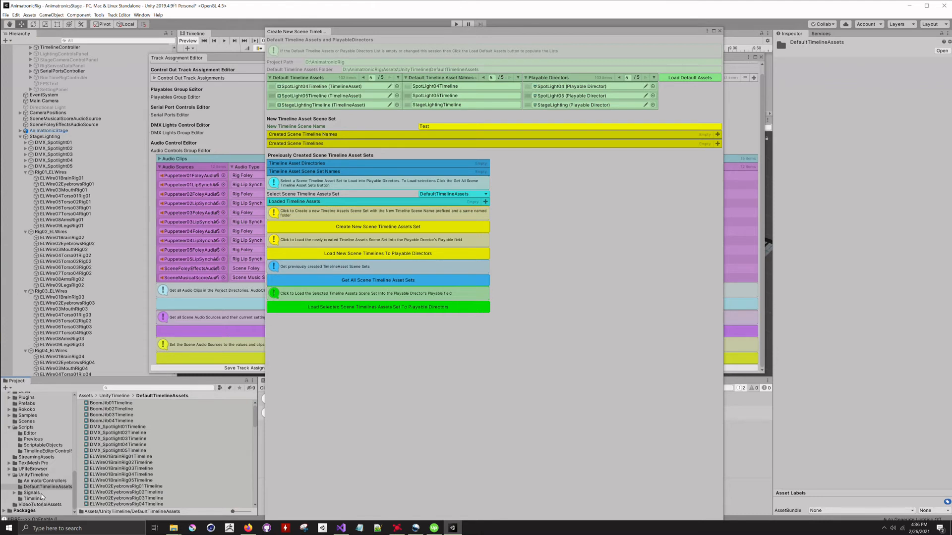
left_click(39, 476)
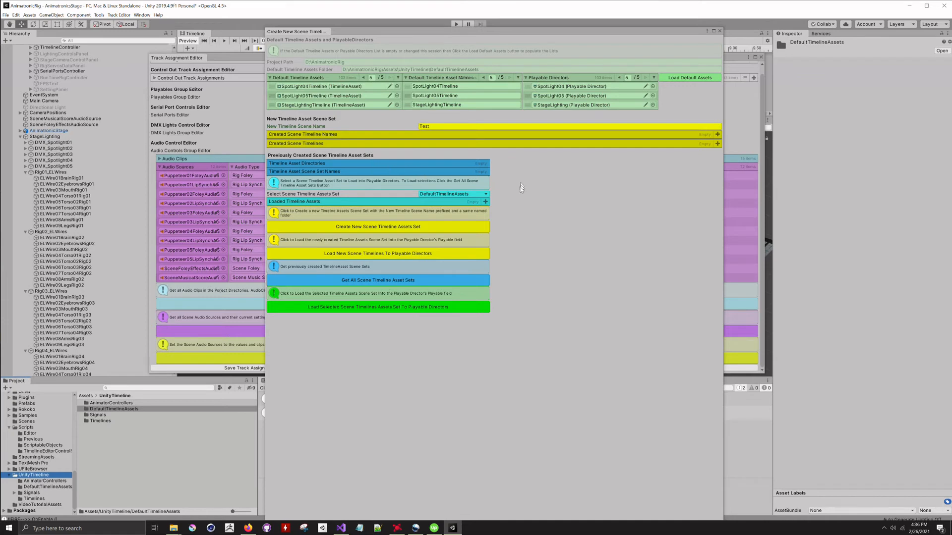
Step: Create the new scene timeline assets set and collapse the created scene timeline names and timelines lists
left_click(446, 229)
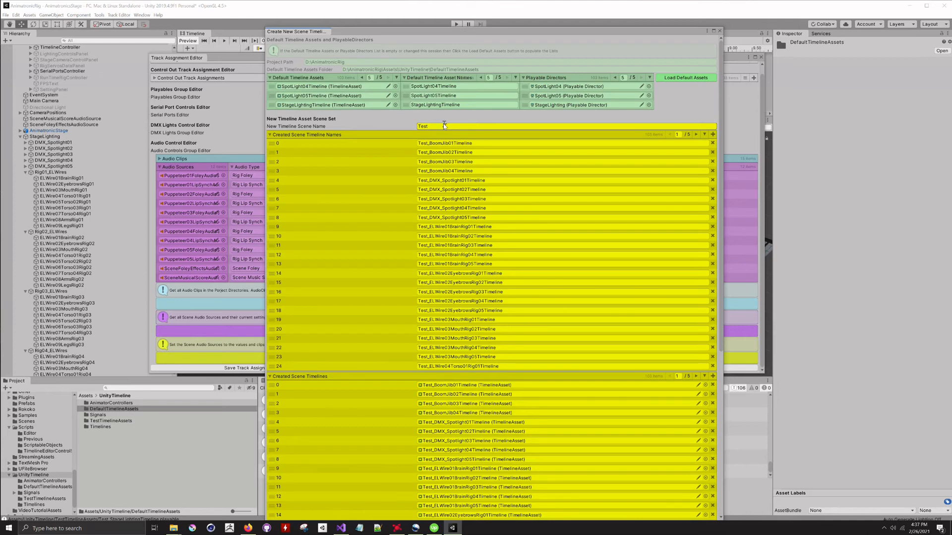
left_click(270, 136)
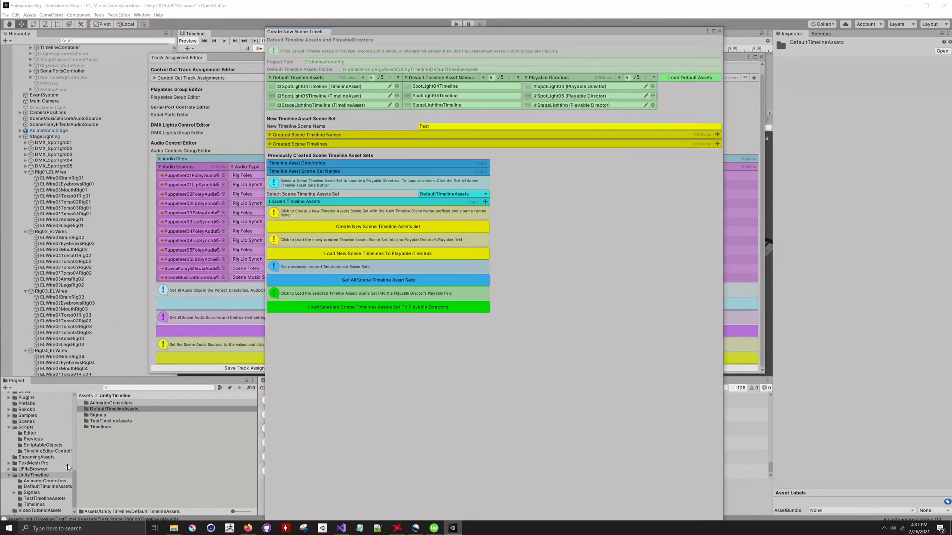
Step: Select SceneTimelineComponentsController in the hierarchy and collapse its Playable Directors and Curr Scene Timeline Assets lists
scroll(72, 347, "down", 10)
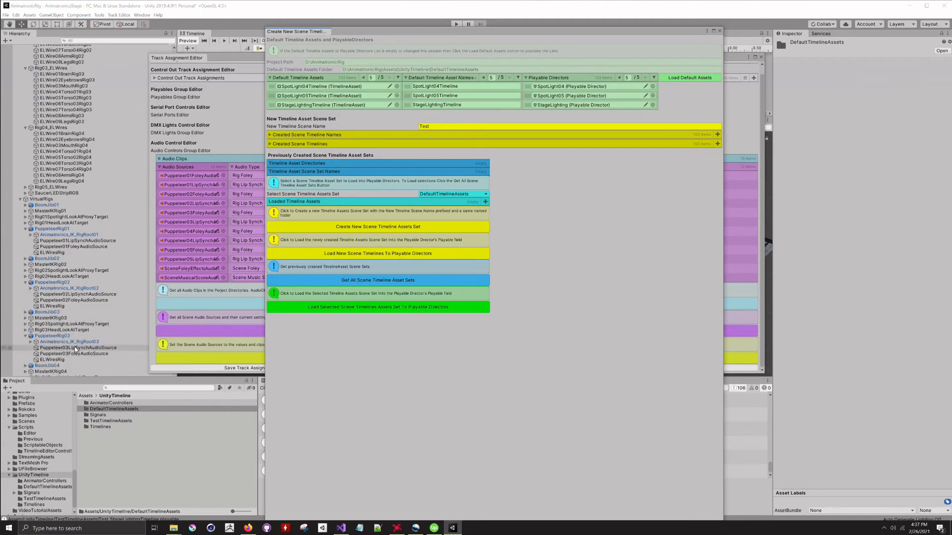
scroll(75, 349, "down", 5)
left_click(94, 373)
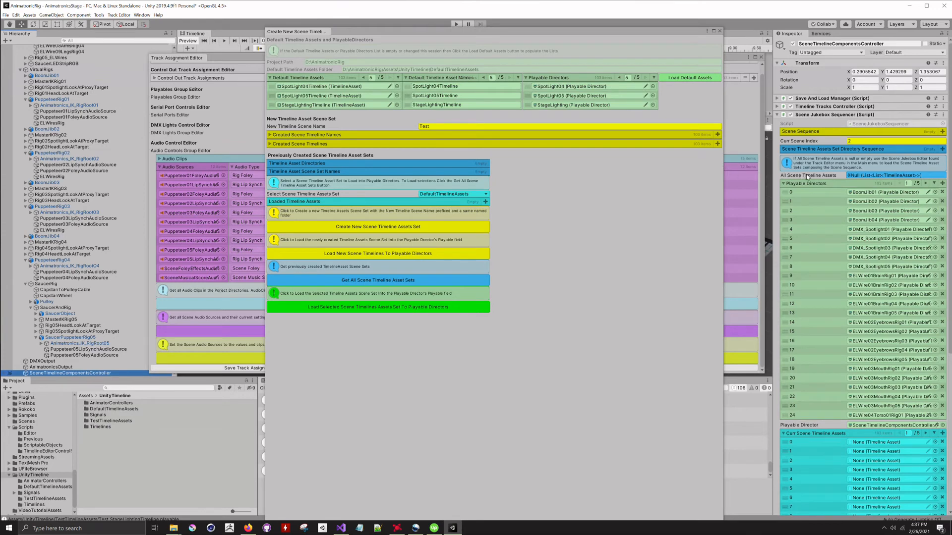
left_click(784, 184)
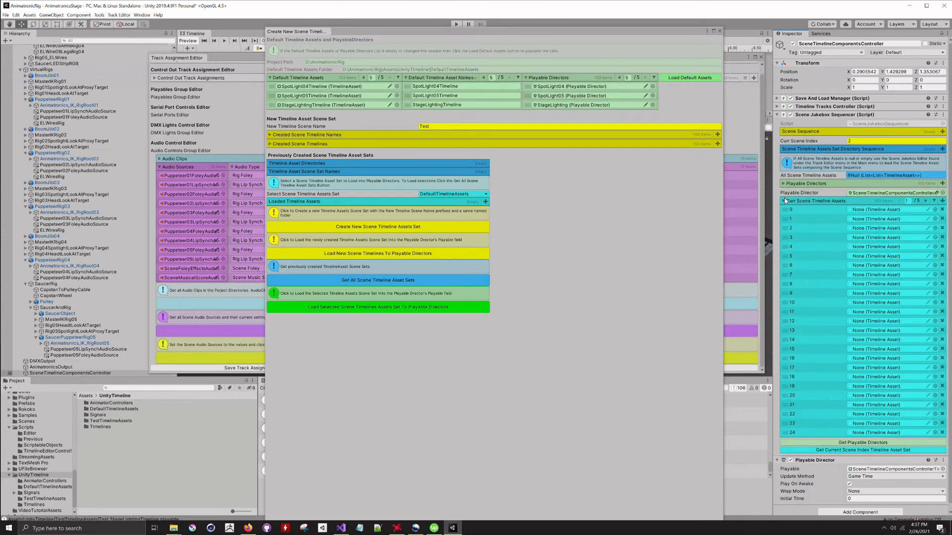
left_click(783, 201)
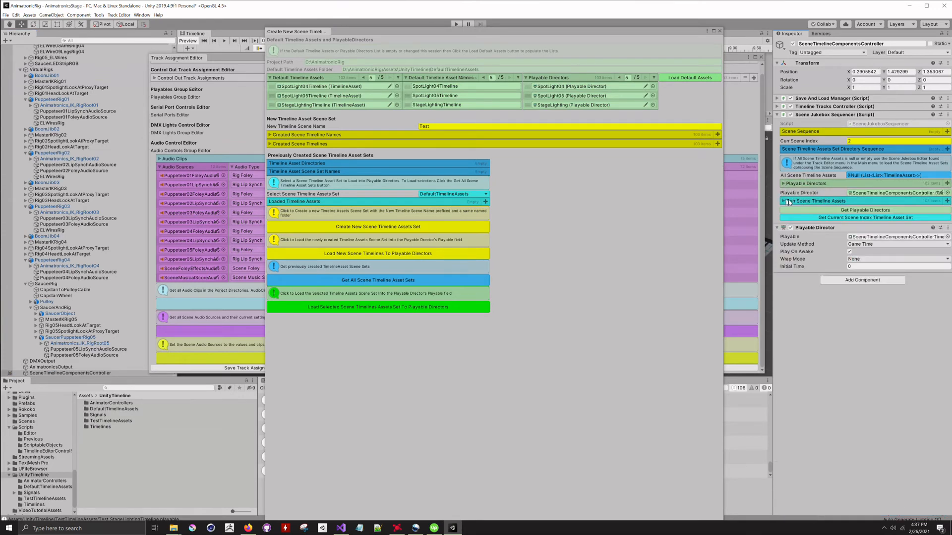
Step: Clear the Curr Scene Timeline Assets collection and load the new Test scene timelines into the playable directors
right_click(875, 202)
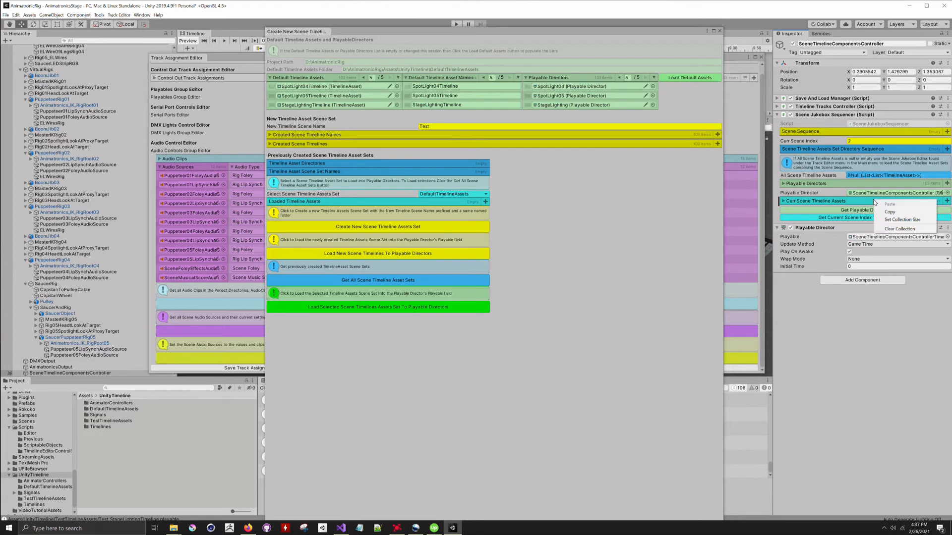
left_click(884, 229)
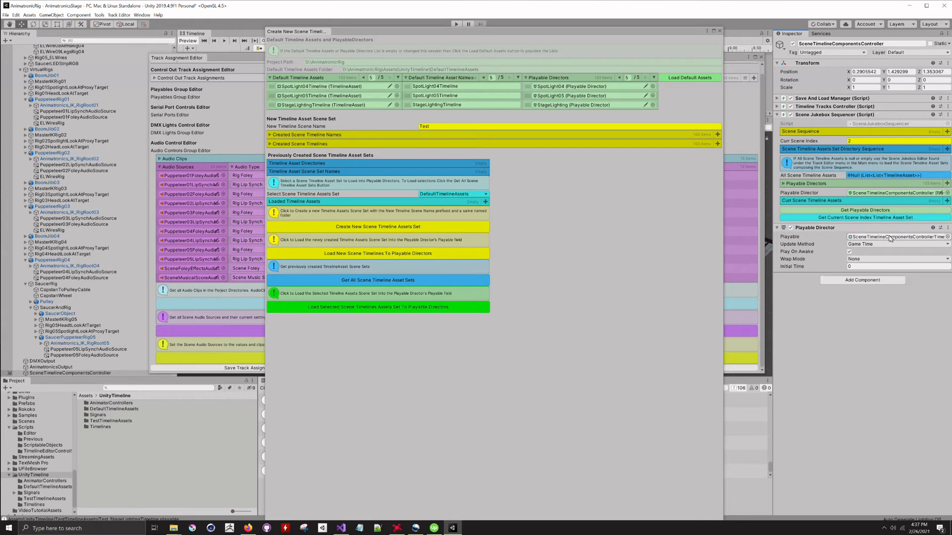
left_click(405, 254)
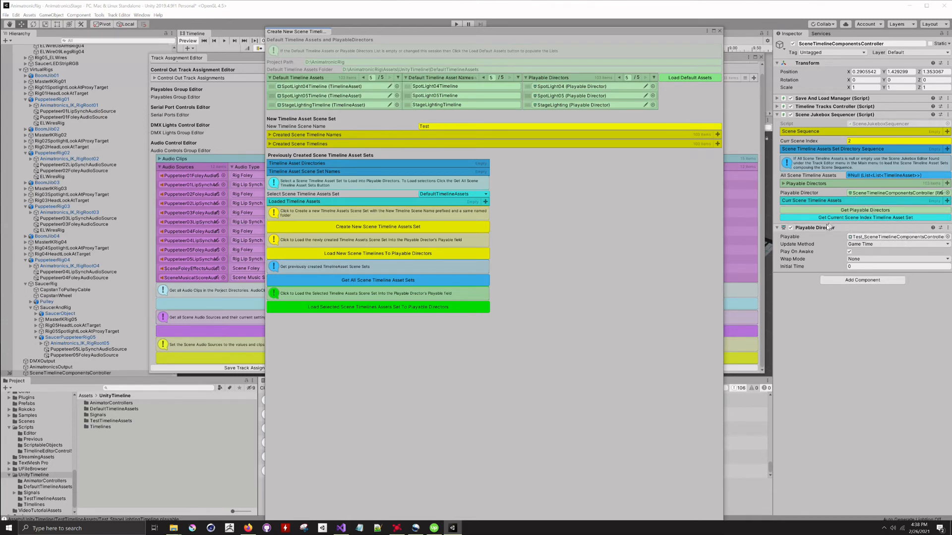
left_click(864, 259)
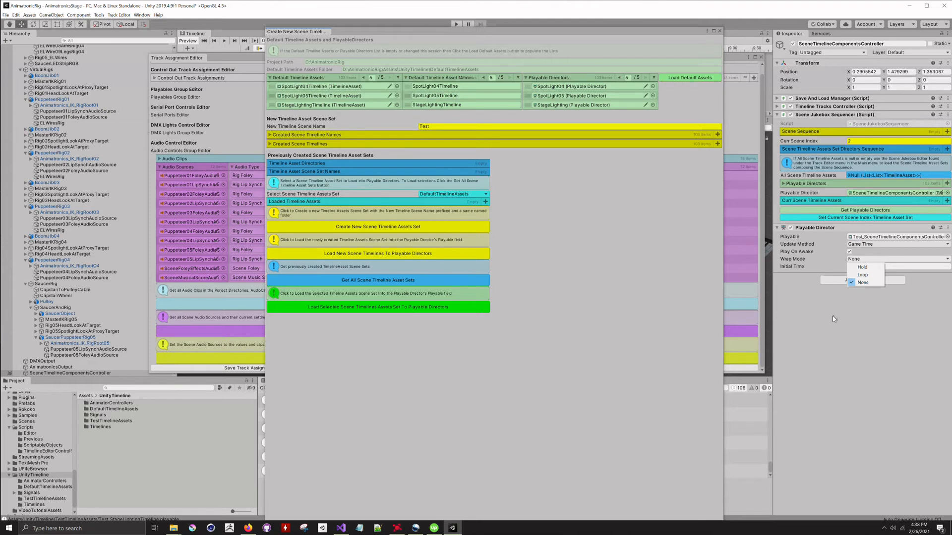
left_click(866, 362)
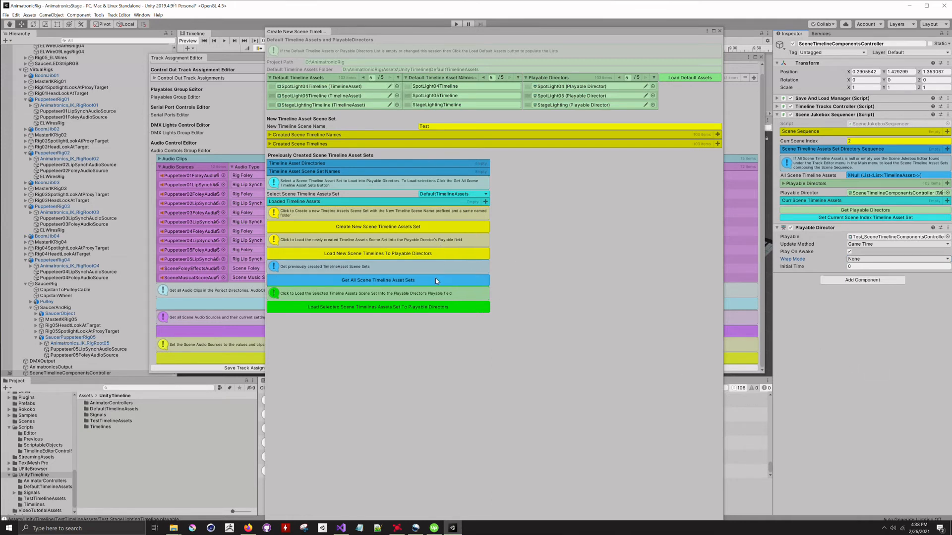
Step: Create a new scene timeline assets set named Scene001
left_click(468, 126)
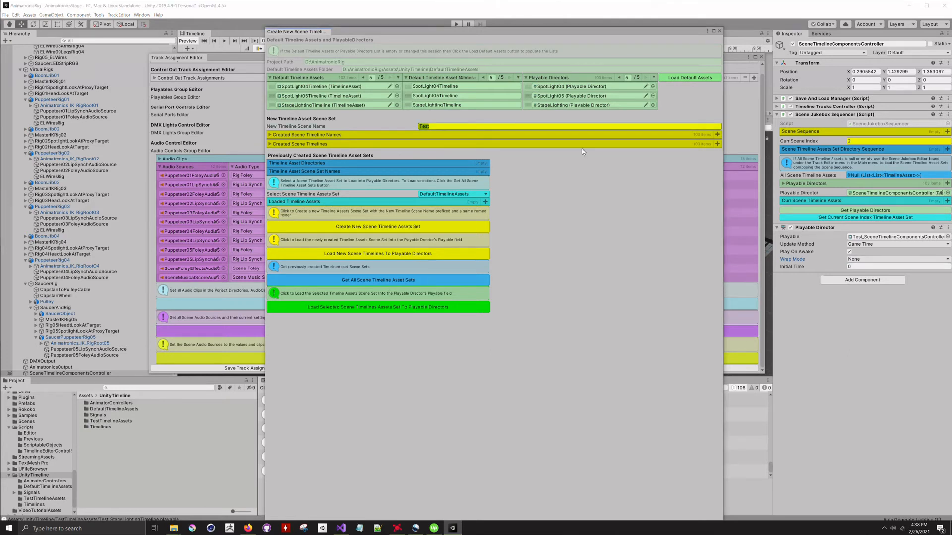
type("Scene001")
left_click(447, 229)
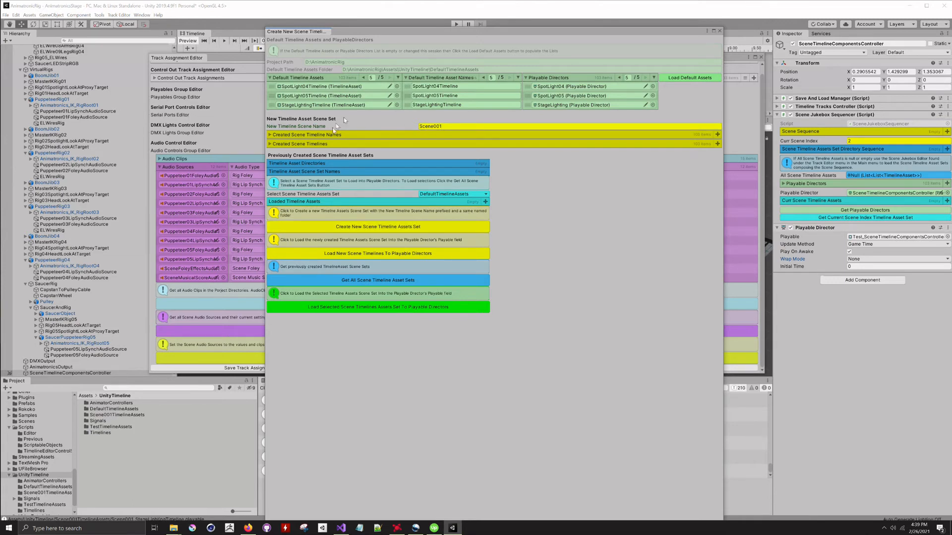
Step: Review the created Scene001 timeline names and load the new scene timelines into the playable directors
left_click(270, 134)
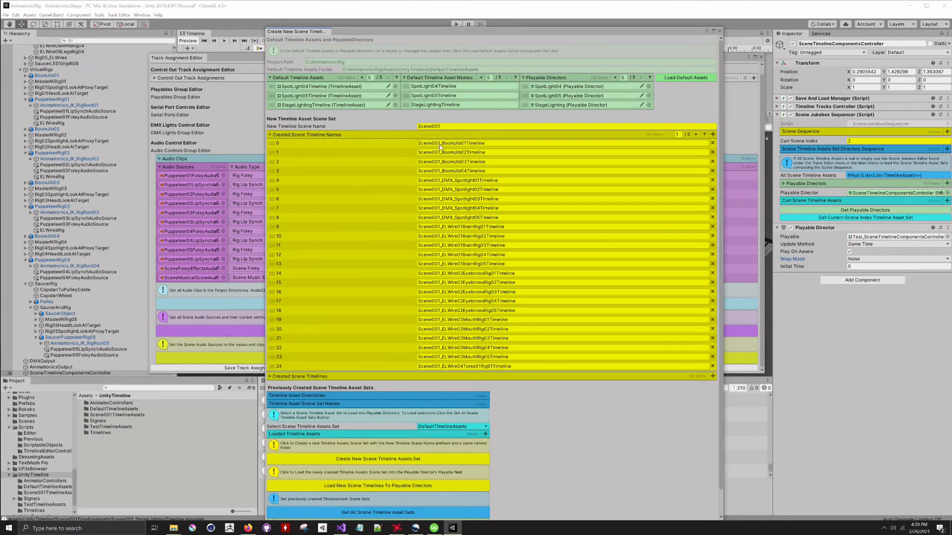
left_click(270, 135)
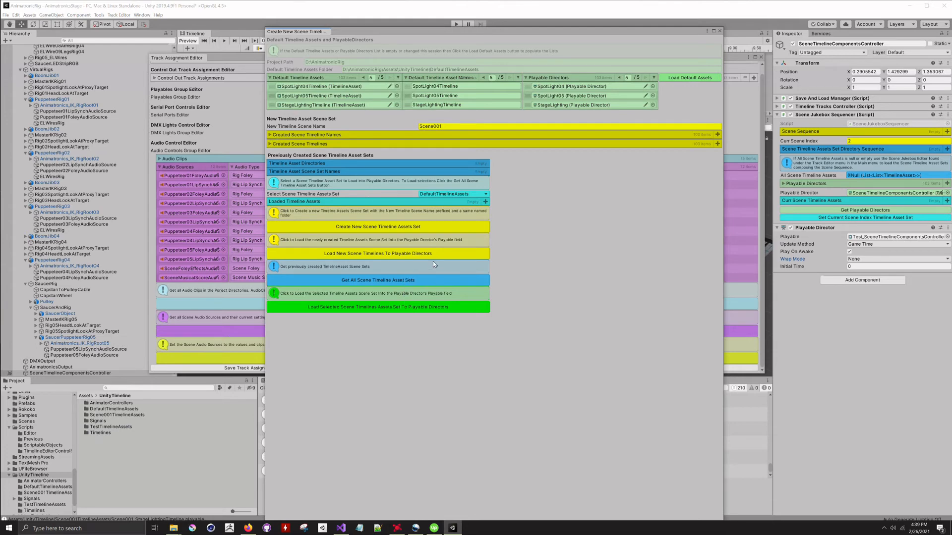
left_click(423, 254)
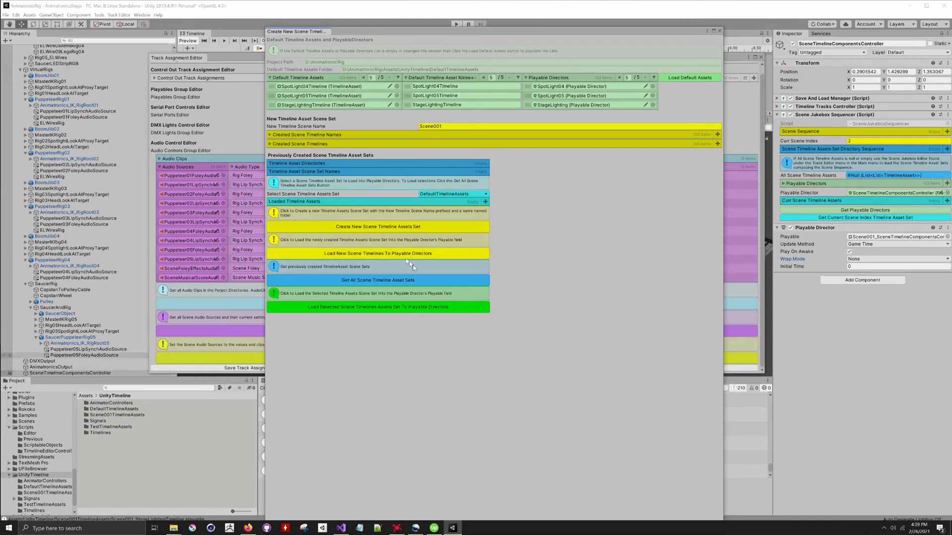
Step: Get all scene timeline asset sets and load the TestTimelineAssets set into the playable directors
left_click(399, 281)
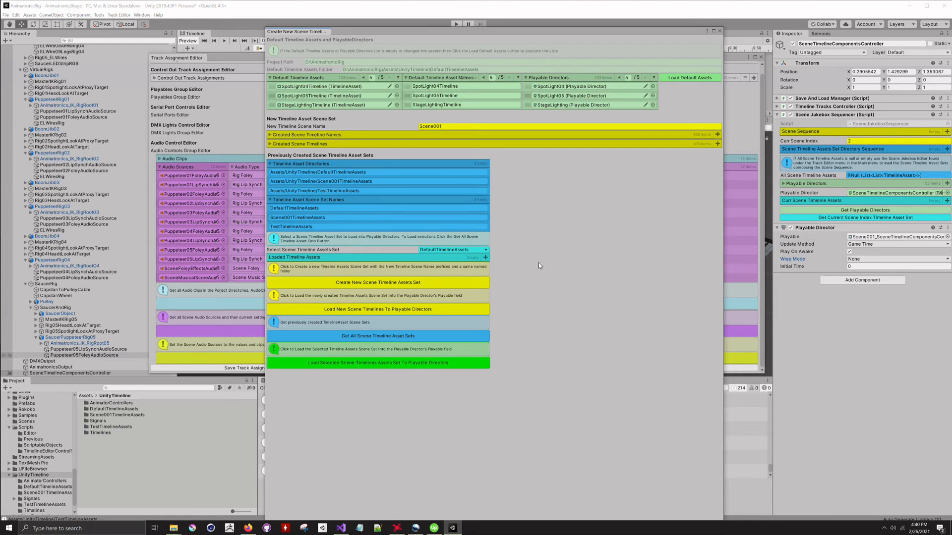
left_click(485, 249)
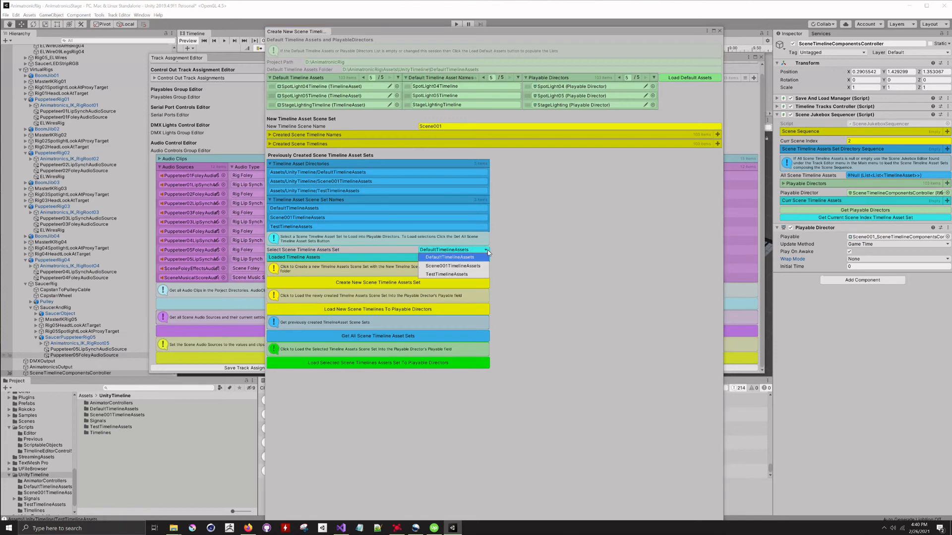
left_click(476, 273)
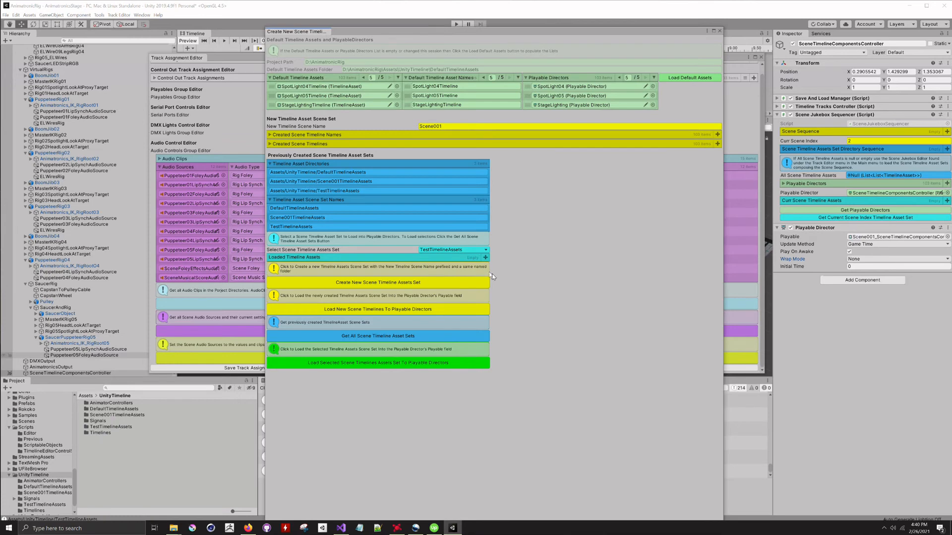
left_click(414, 363)
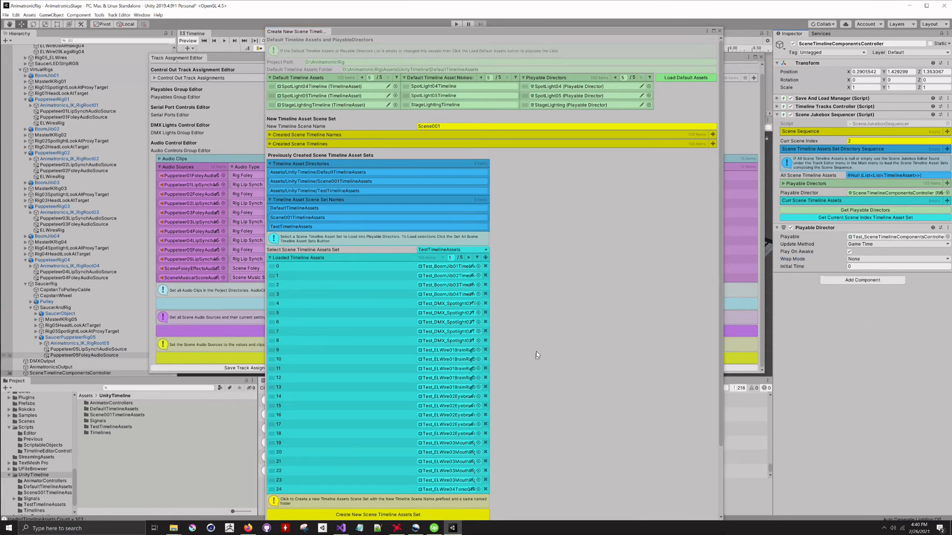
Step: Get all scene timeline asset sets again and try to fetch the current scene index's timeline asset set on the Scene Jukebox Sequencer
scroll(543, 355, "down", 3)
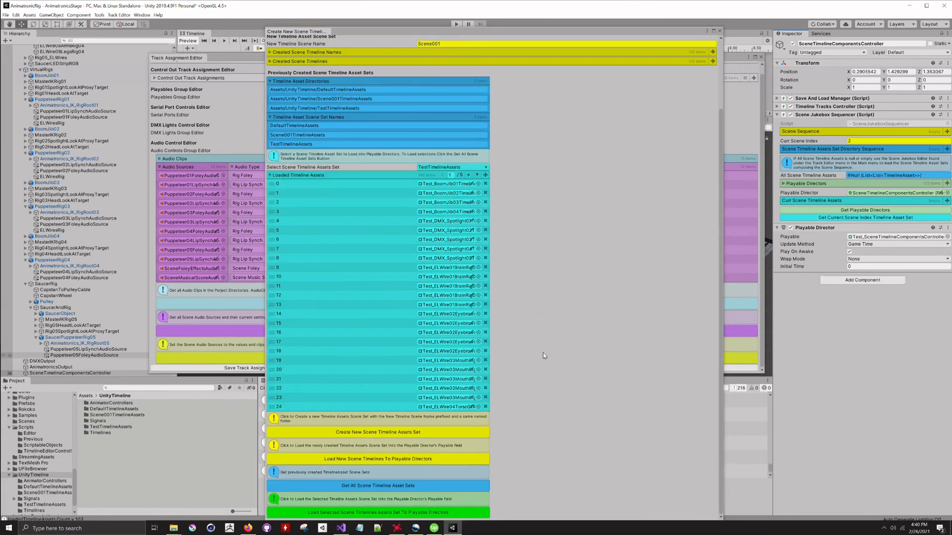
left_click(410, 489)
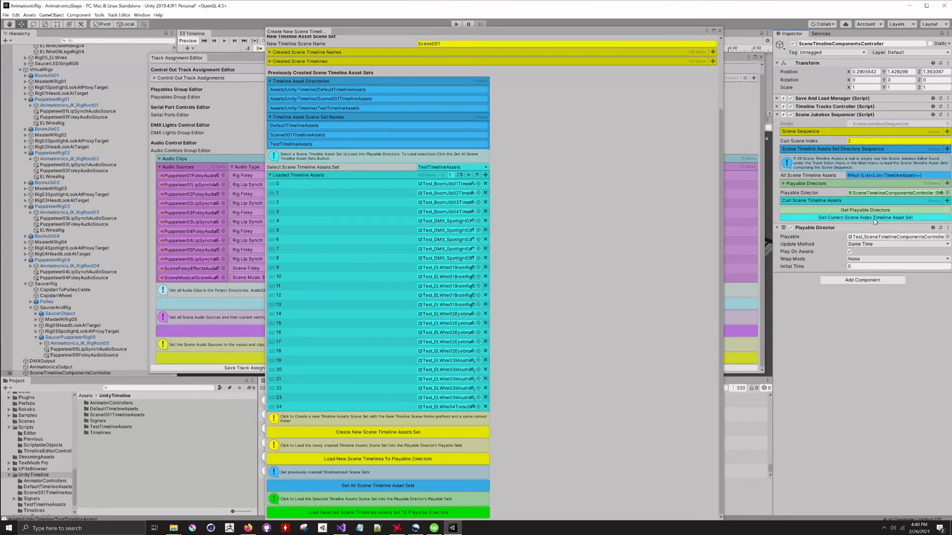
left_click(874, 219)
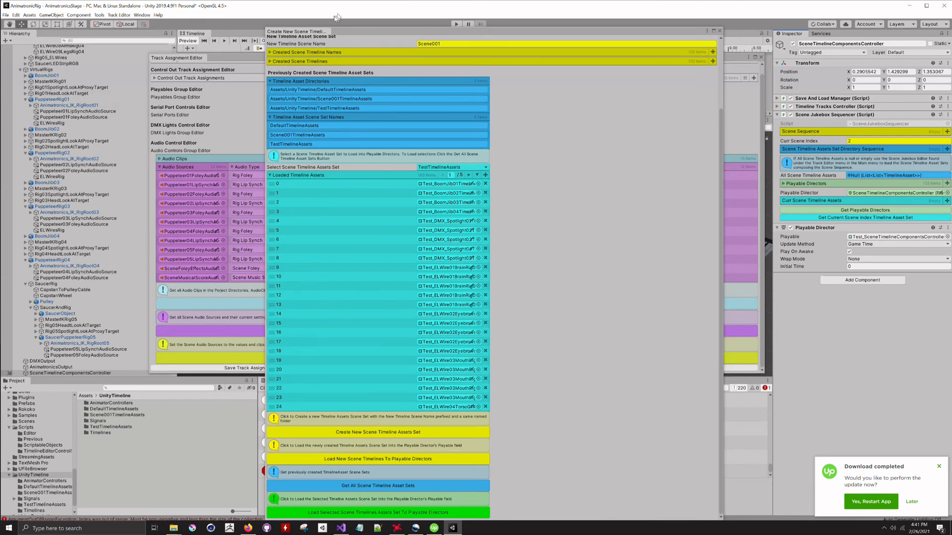
Step: Dock the Create New Scene Timeline window beside the Track Assignment Editor and collapse its Loaded Timeline Assets list
left_click(306, 33)
left_click_drag(306, 33, 224, 56)
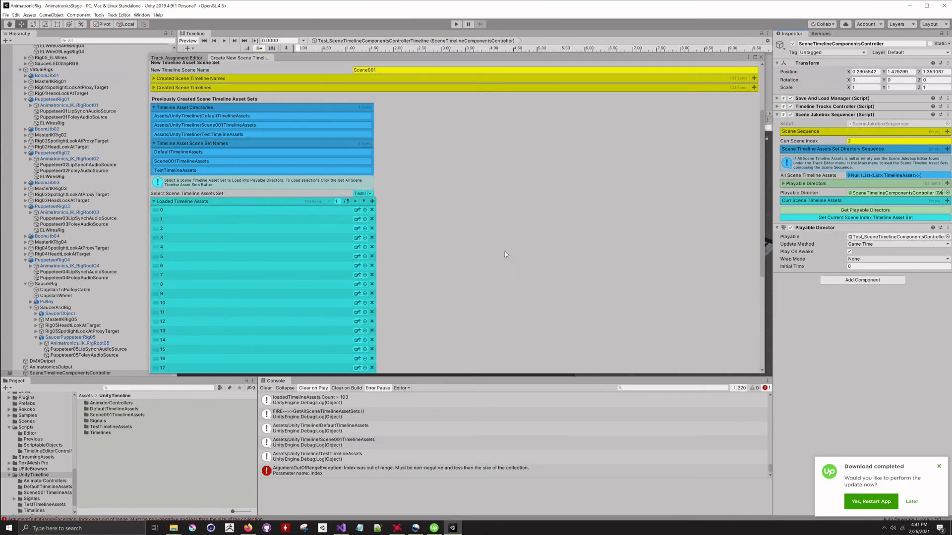
scroll(504, 252, "down", 5)
scroll(471, 239, "up", 5)
scroll(471, 239, "up", 3)
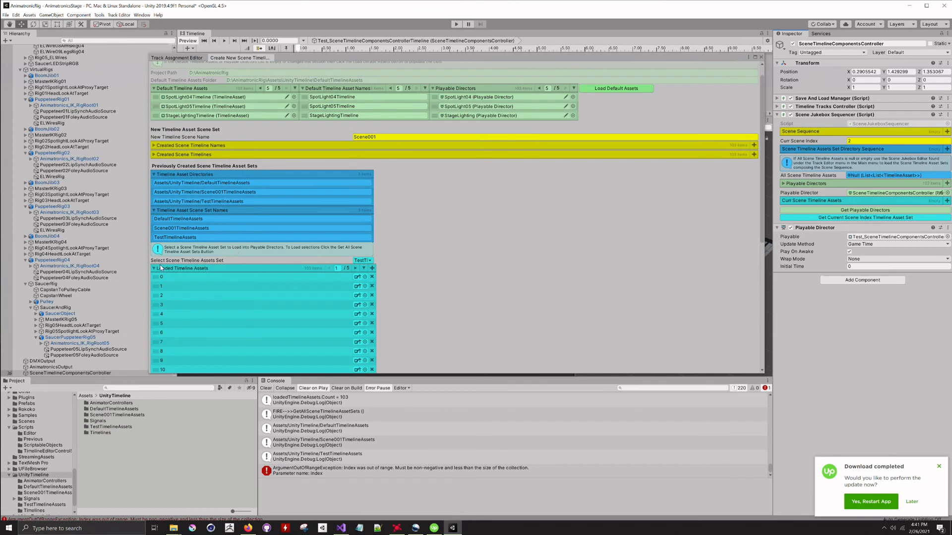
left_click(159, 268)
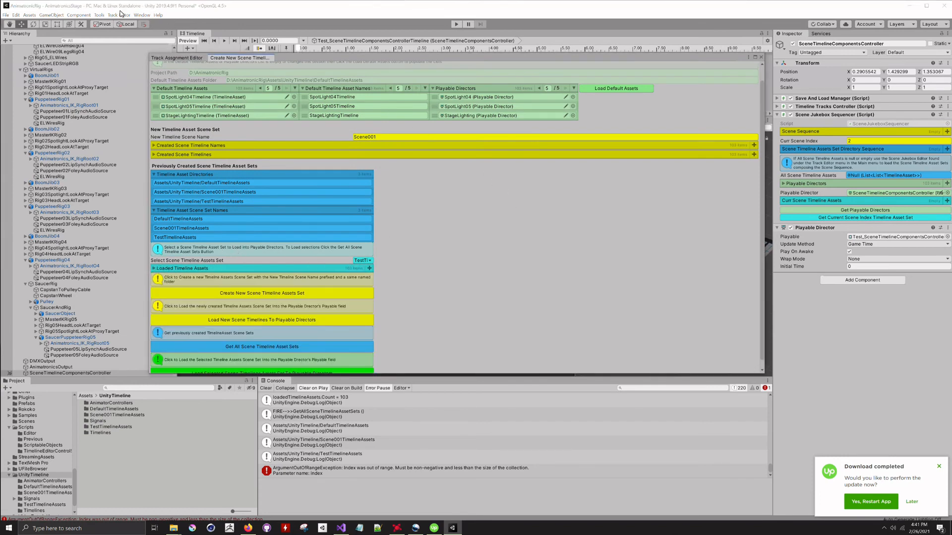
Step: Open the Scene Jukebox Editor and get the scene timeline directories
left_click(118, 16)
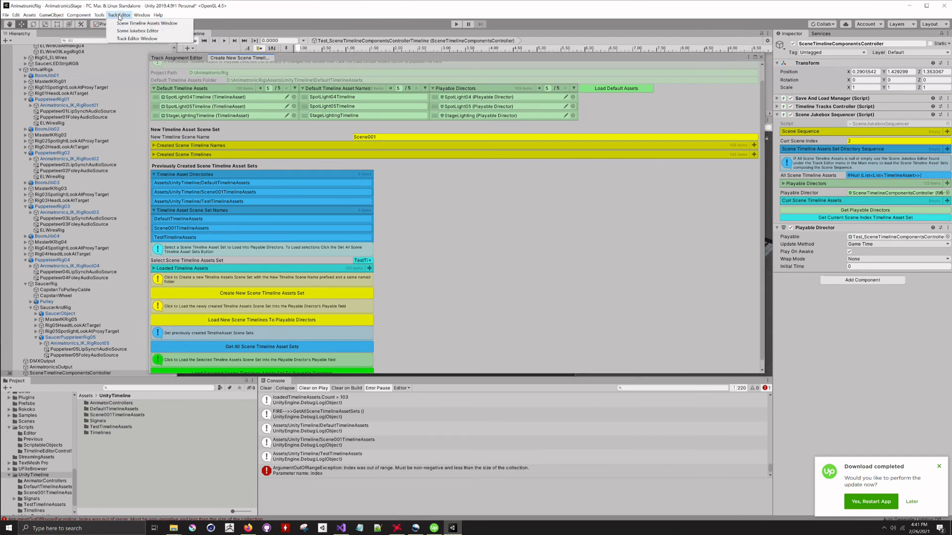
left_click(122, 32)
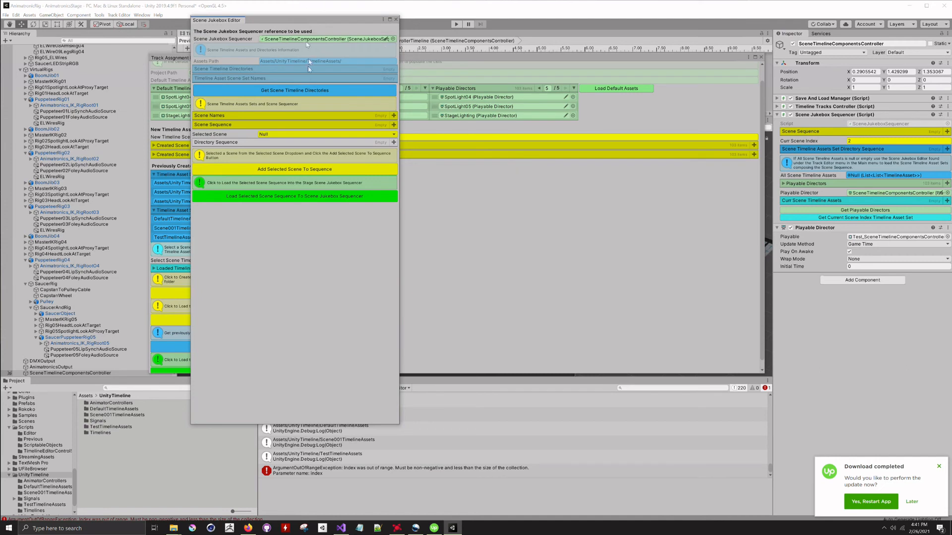
left_click(308, 91)
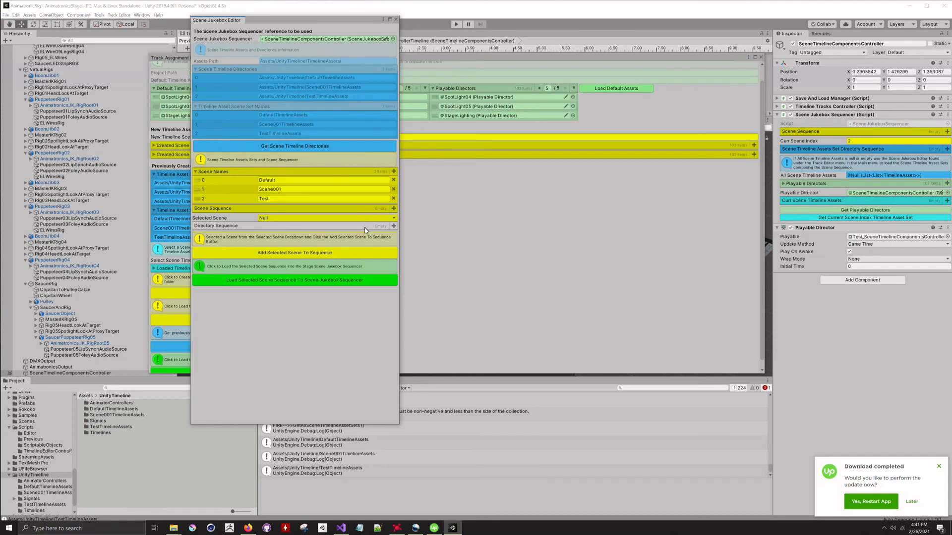
Step: Add Scene001, Default and Test in that order to the scene sequence and load it into the Scene Jukebox Sequencer
left_click(313, 219)
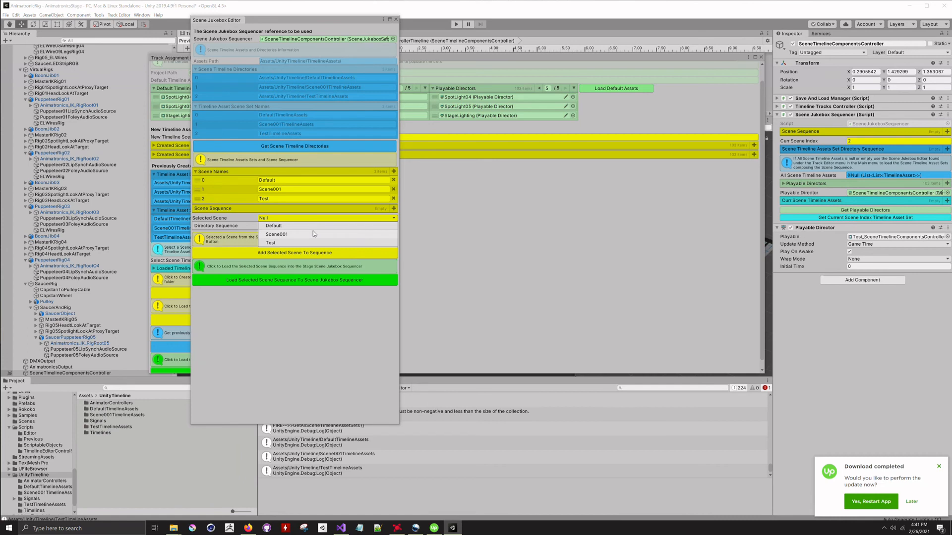
left_click(313, 232)
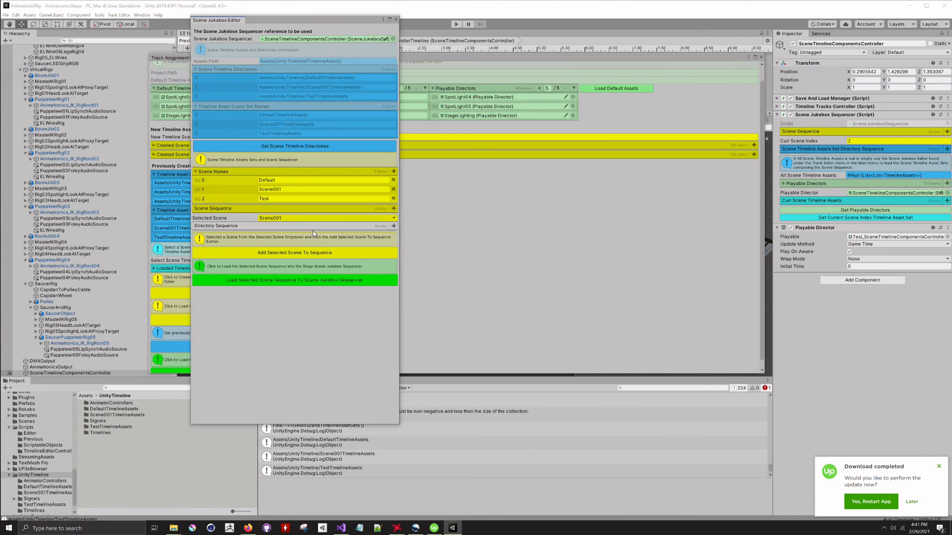
left_click(341, 251)
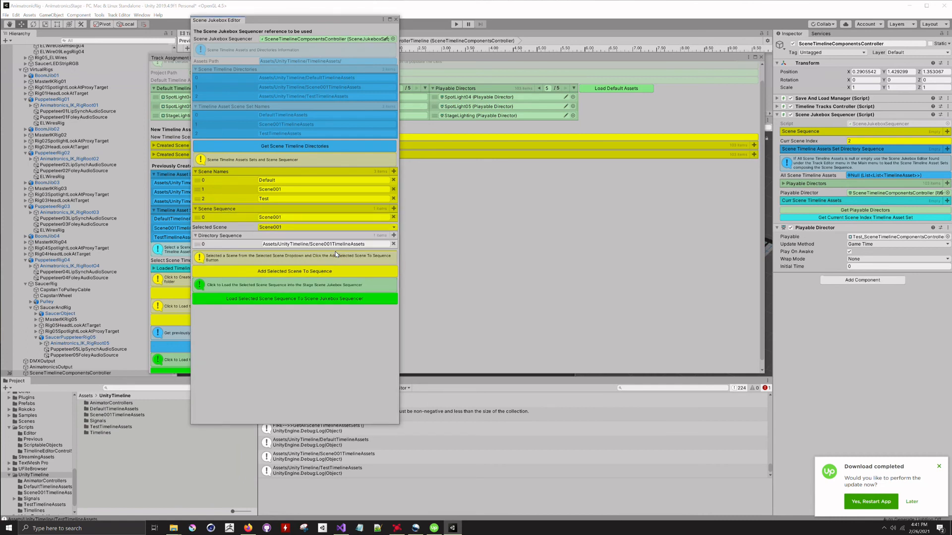
left_click(388, 227)
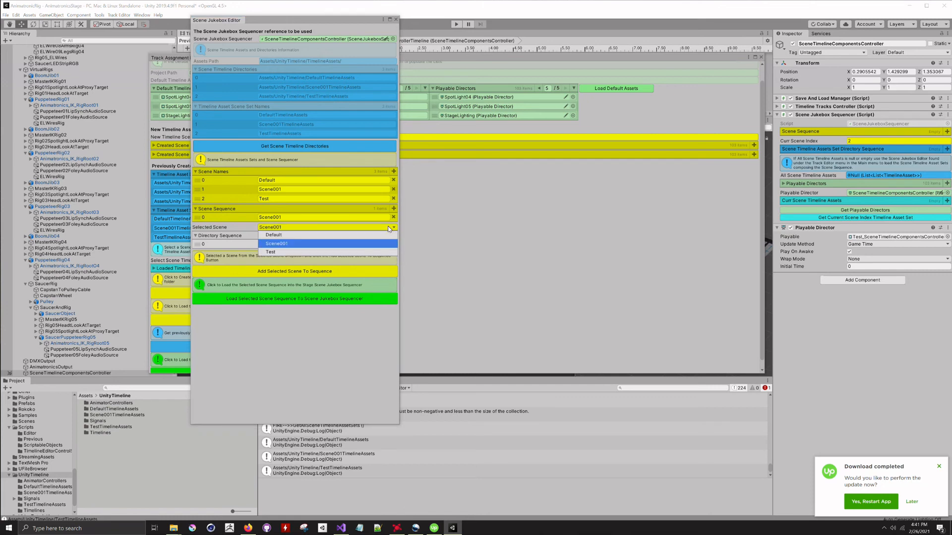
left_click(384, 235)
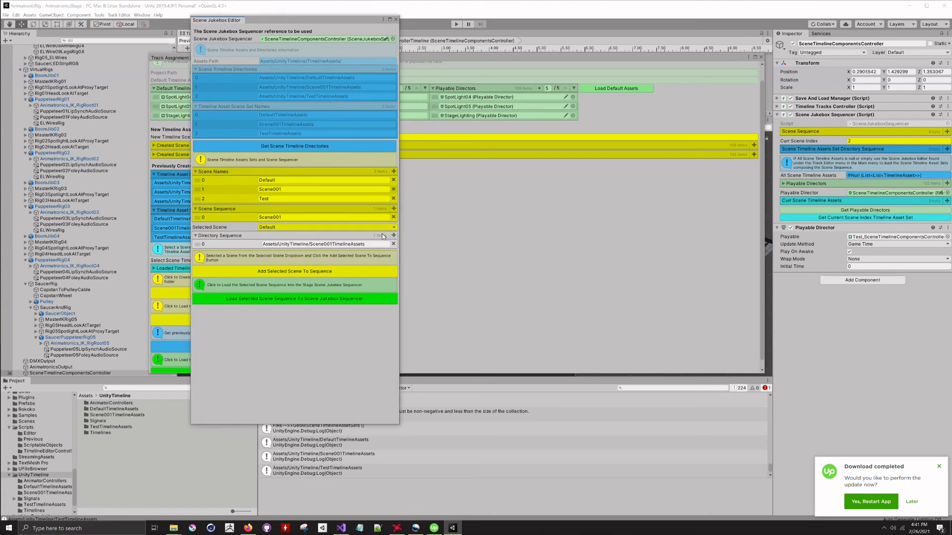
left_click(338, 271)
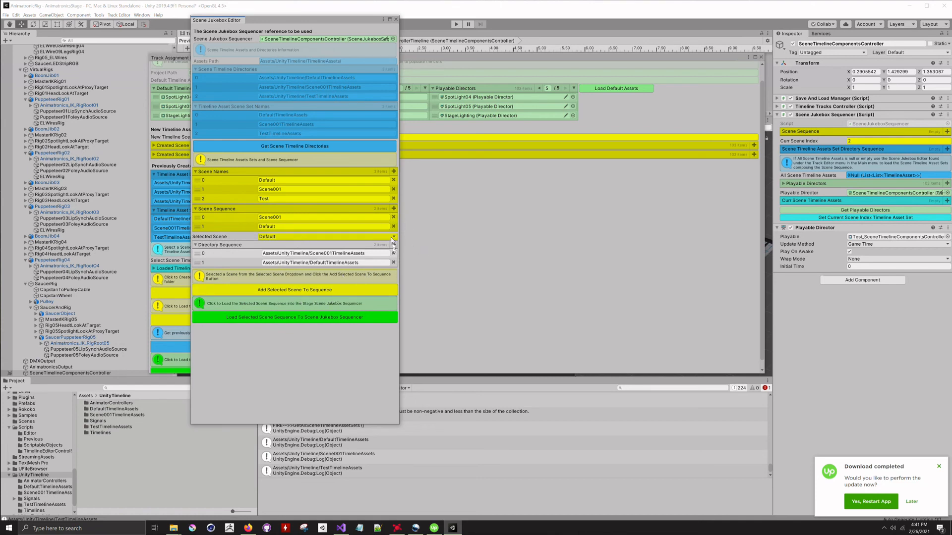
left_click(394, 237)
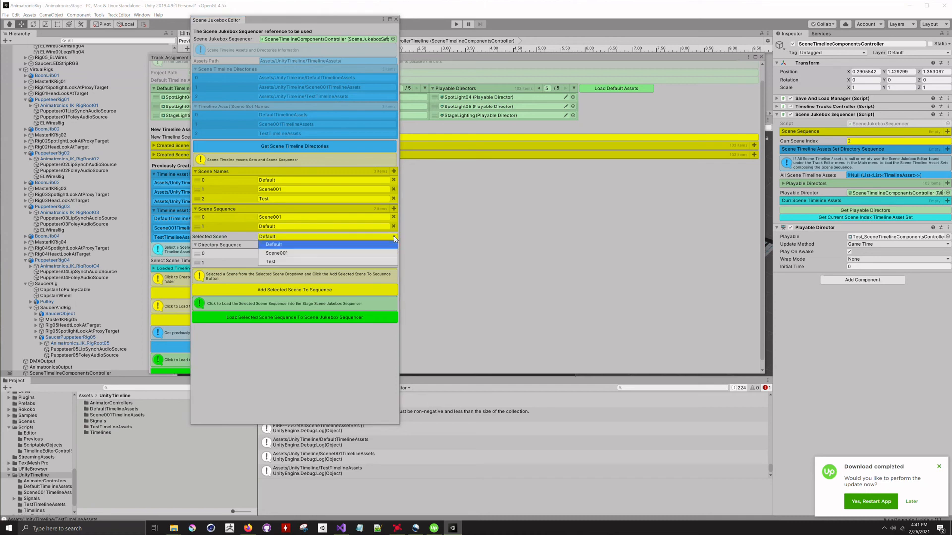
left_click(382, 262)
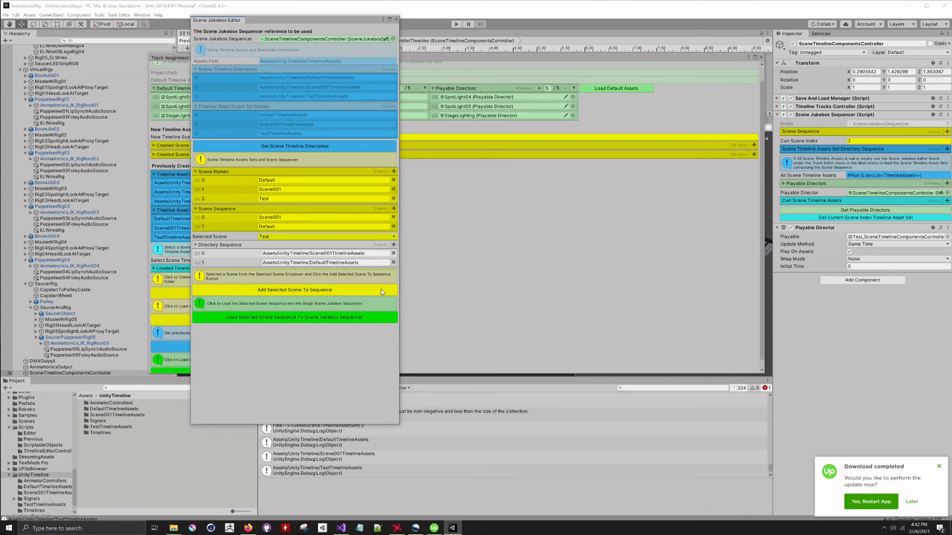
left_click(380, 289)
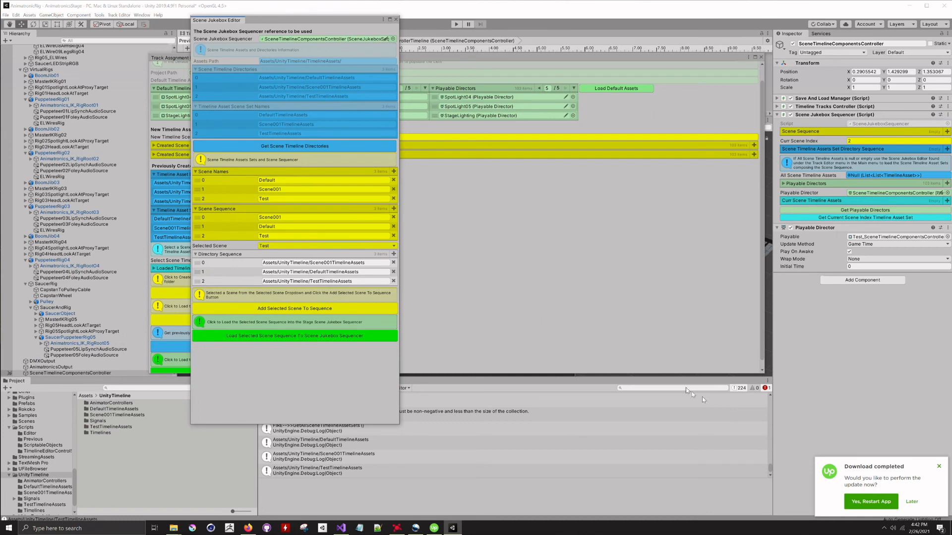
left_click(340, 337)
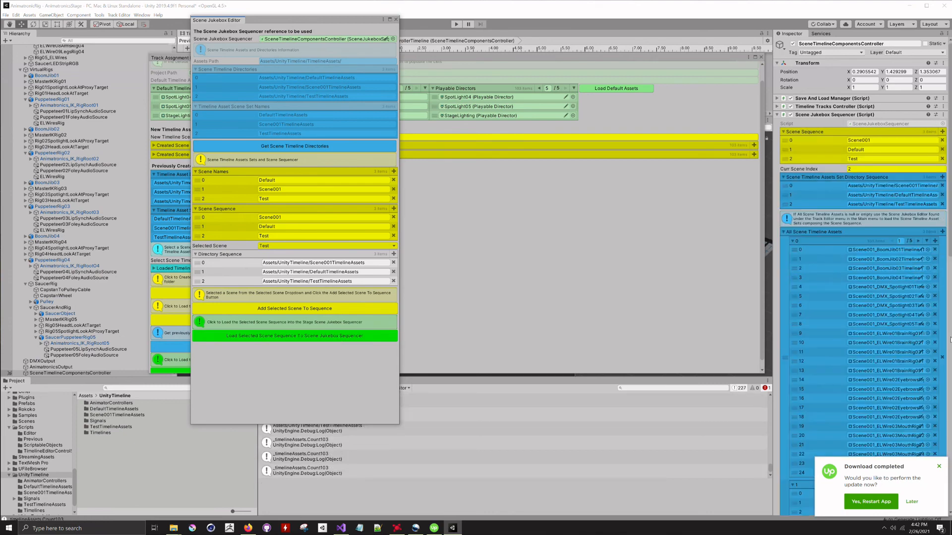
Step: Dismiss the update notification and page through the Scene001 set in All Scene Timeline Assets to its last page
left_click(939, 468)
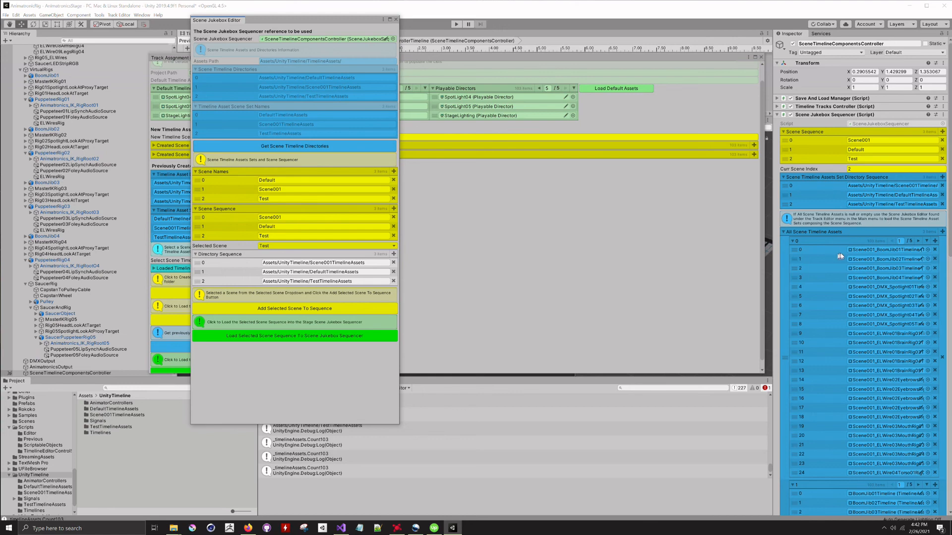
scroll(842, 243, "down", 5)
scroll(844, 240, "up", 5)
left_click(919, 241)
left_click(918, 241)
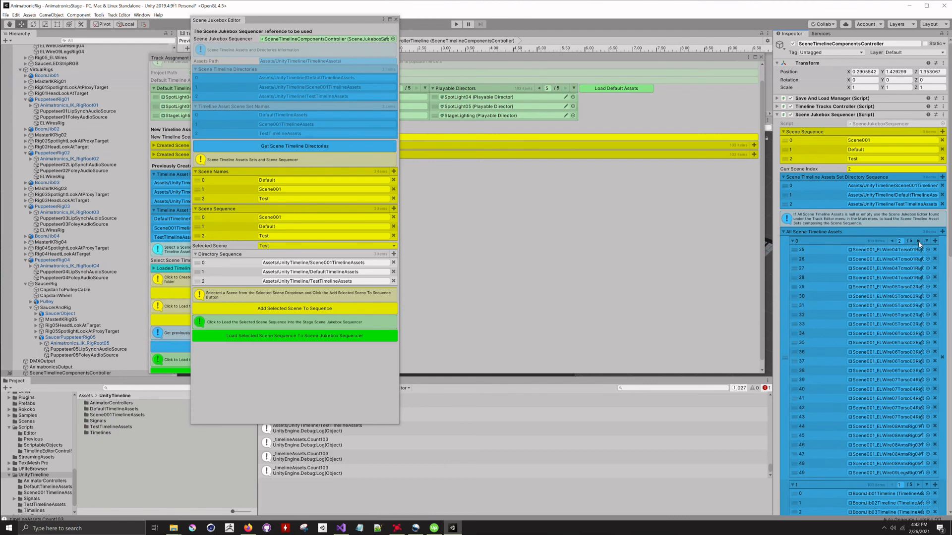
left_click(918, 241)
left_click(918, 241)
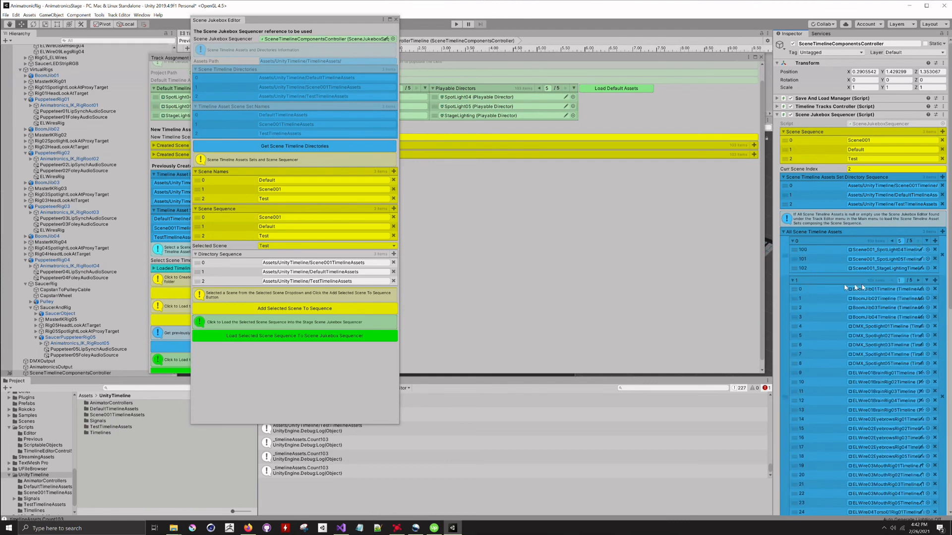
Step: Page through the Default and Test sets in All Scene Timeline Assets to their last pages
left_click(918, 281)
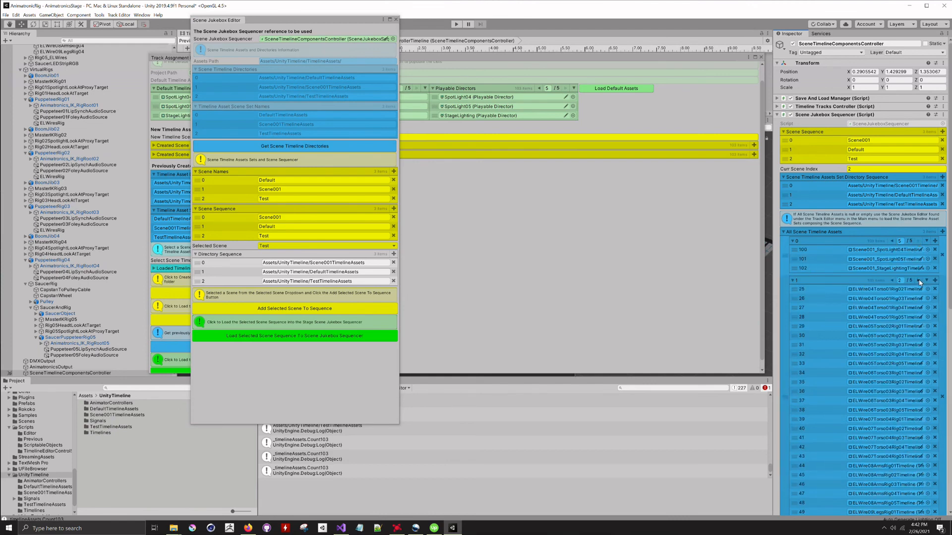
left_click(919, 281)
left_click(919, 281)
left_click(919, 281)
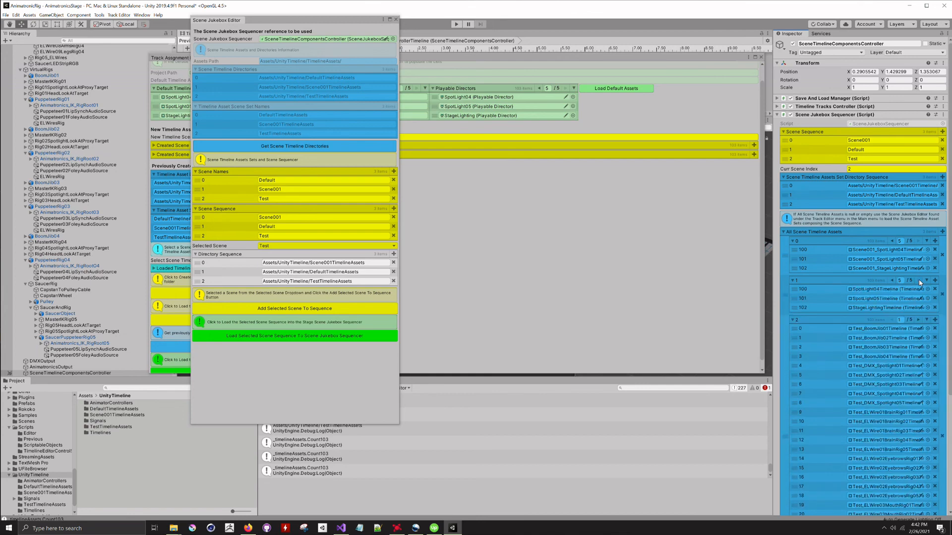
left_click(918, 320)
left_click(919, 320)
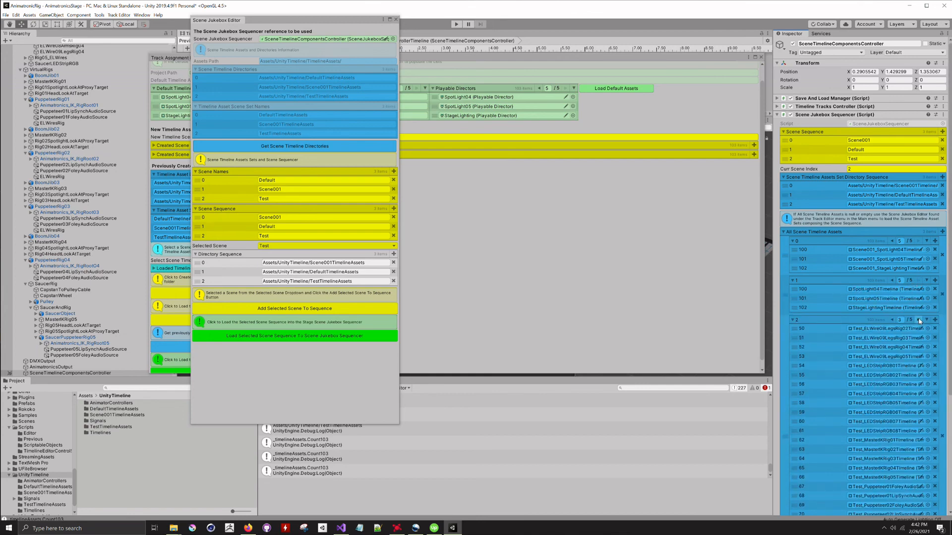
left_click(919, 321)
left_click(919, 320)
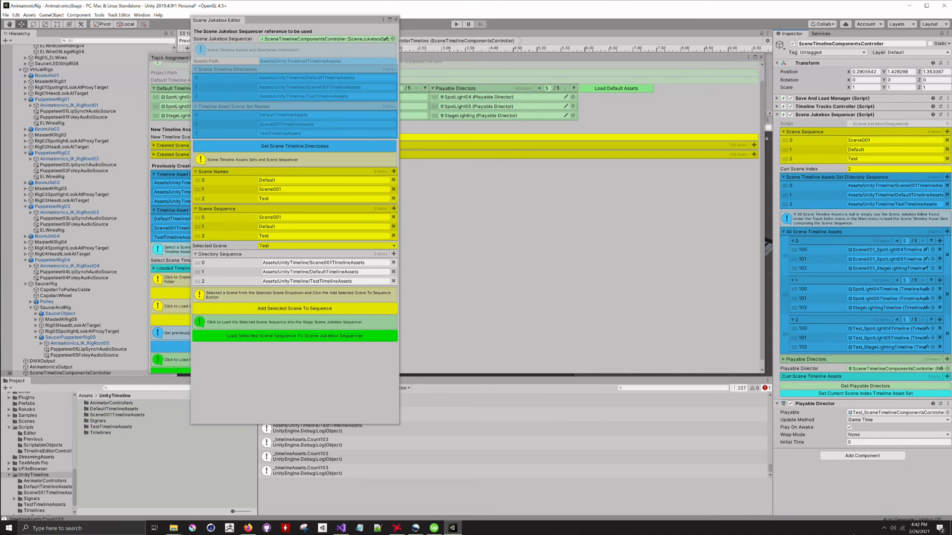
Step: Clear the Scene Jukebox Sequencer's Playable Directors collection, get the playable directors again and expand the list
left_click(784, 360)
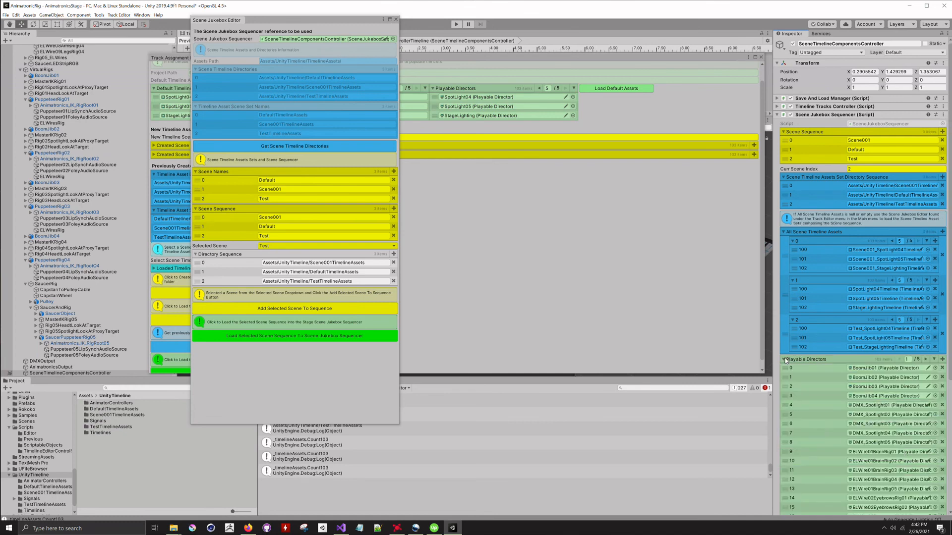
left_click(785, 359)
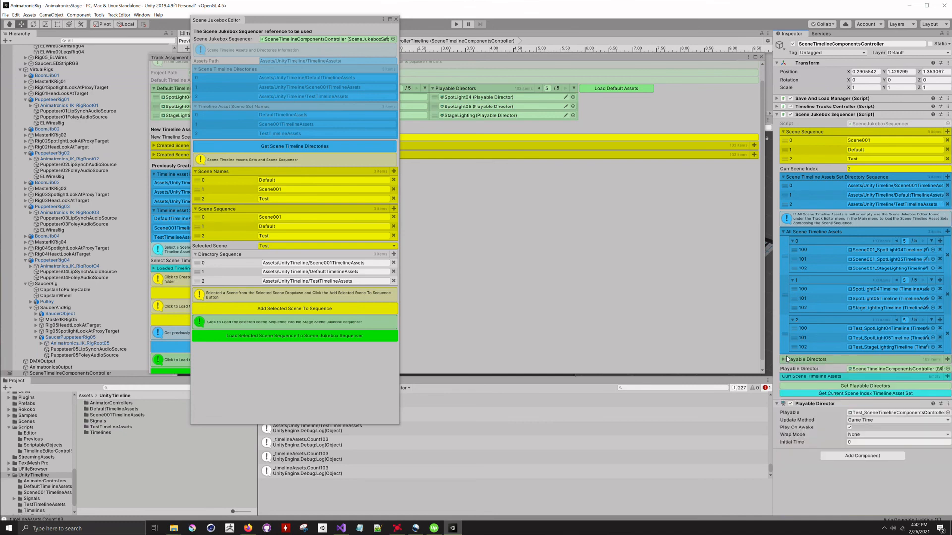
right_click(852, 363)
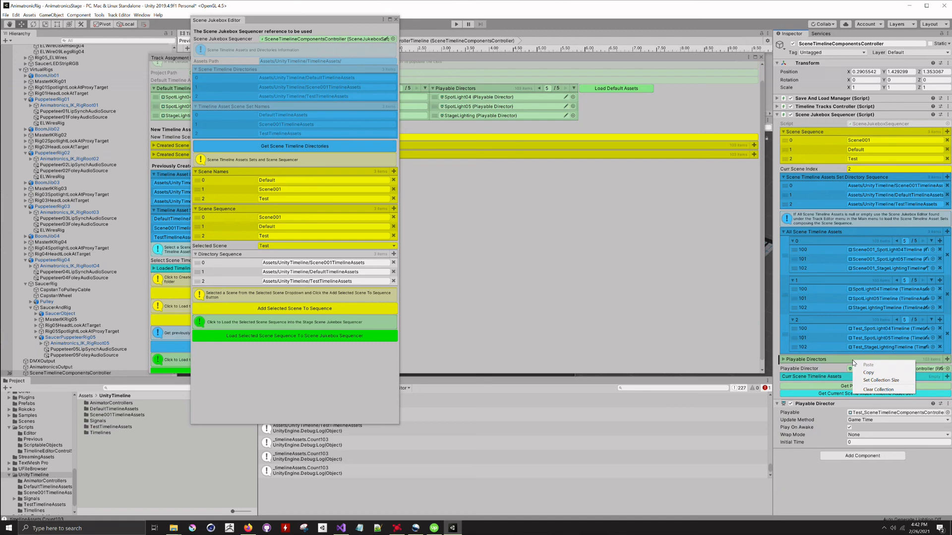
left_click(874, 389)
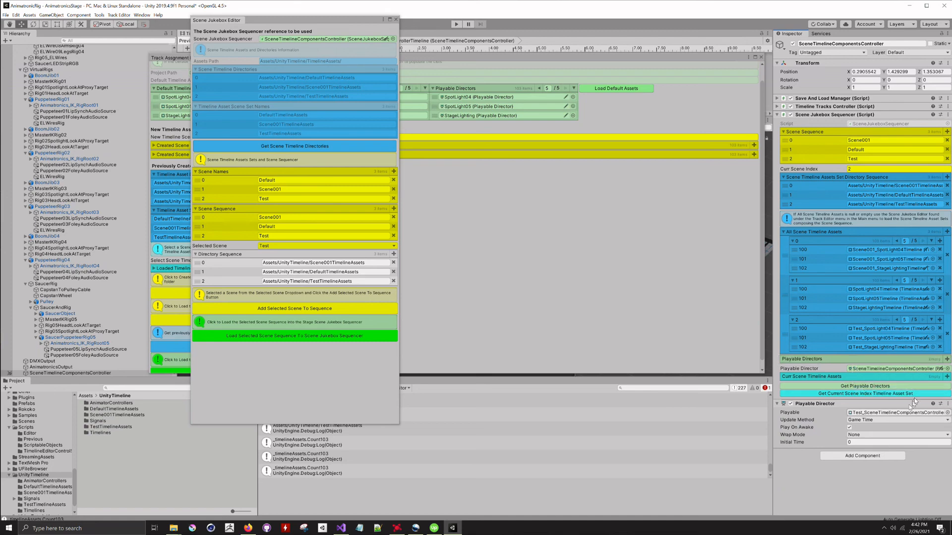
left_click(879, 387)
left_click(784, 360)
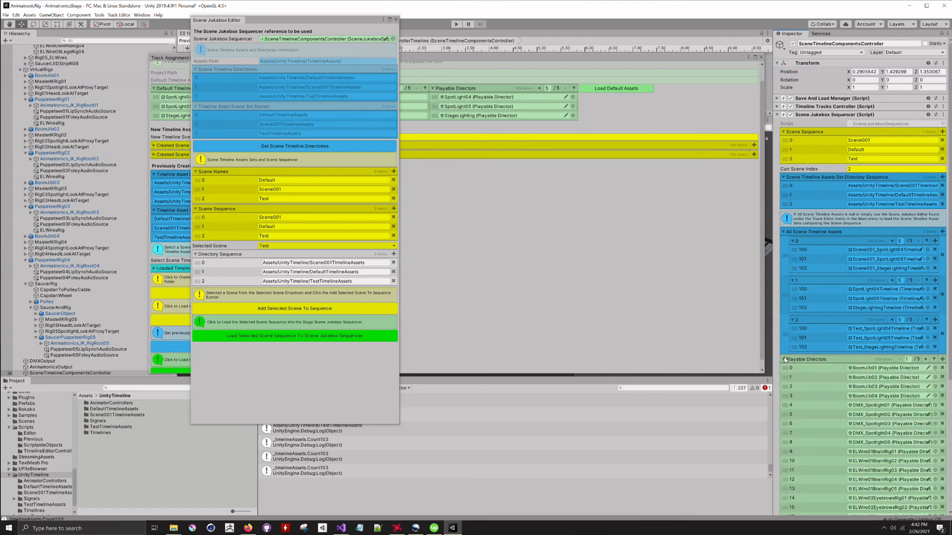
Step: Clear the Playable Directors collection once more, fetch the playable directors anew and collapse the list
right_click(842, 359)
left_click(864, 388)
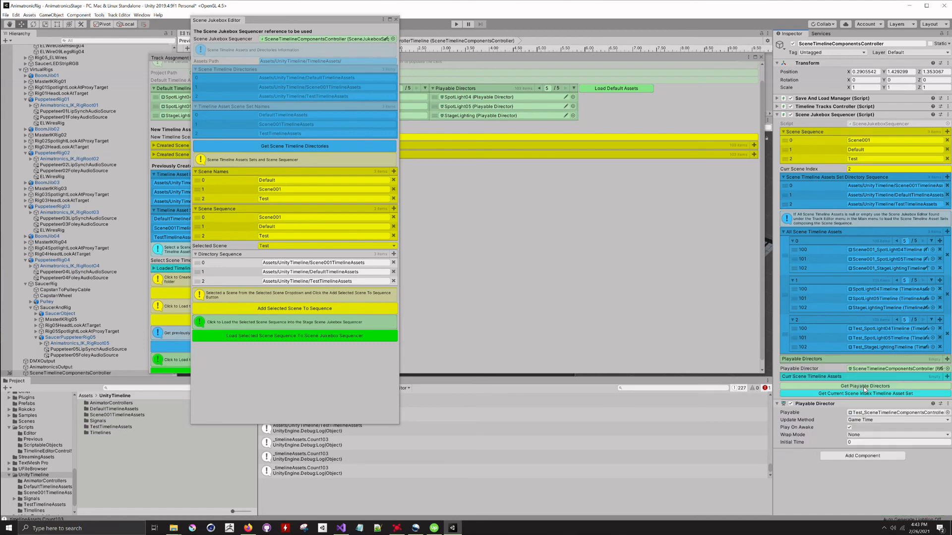
left_click(894, 387)
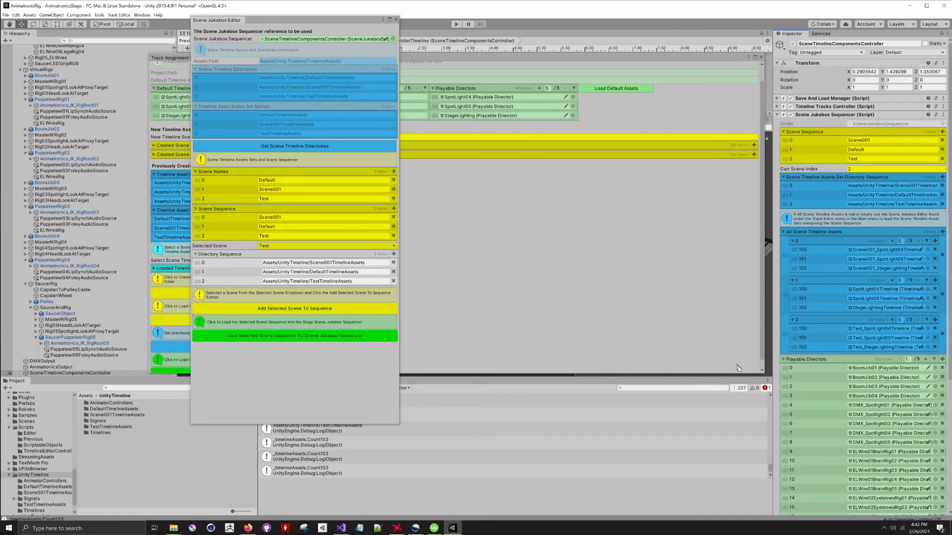
left_click(784, 360)
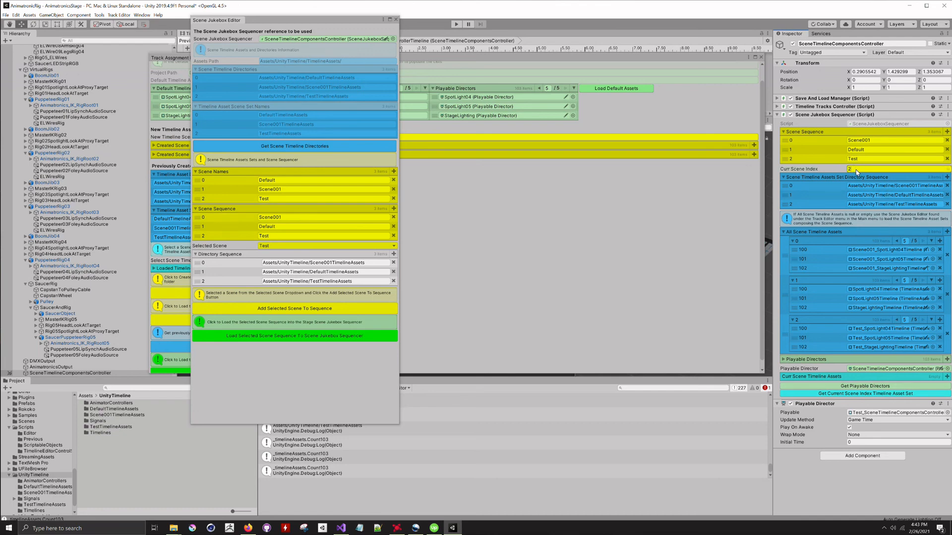
Step: Set Curr Scene Index to 1, get that index's timeline asset set and expand Curr Scene Timeline Assets to check it
left_click_drag(856, 170, 843, 169)
type("1")
left_click(906, 394)
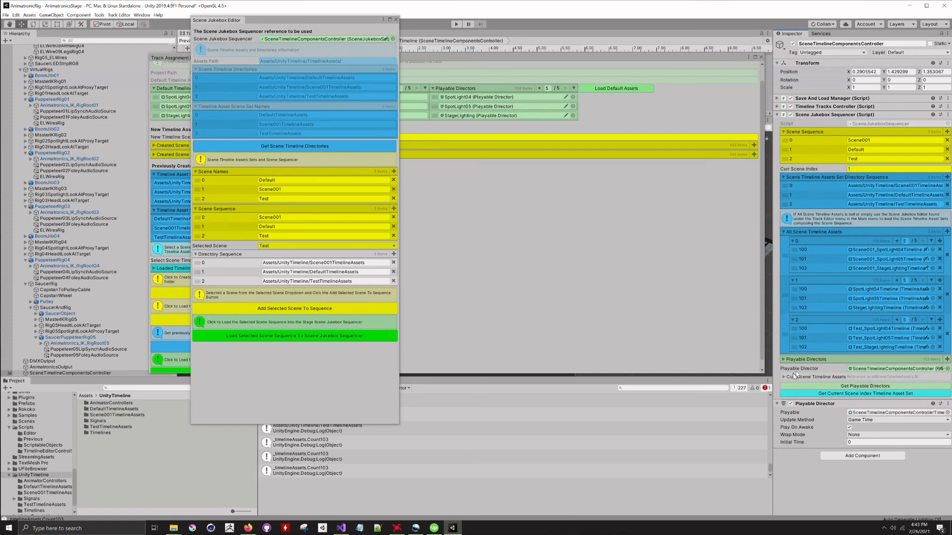
left_click(782, 377)
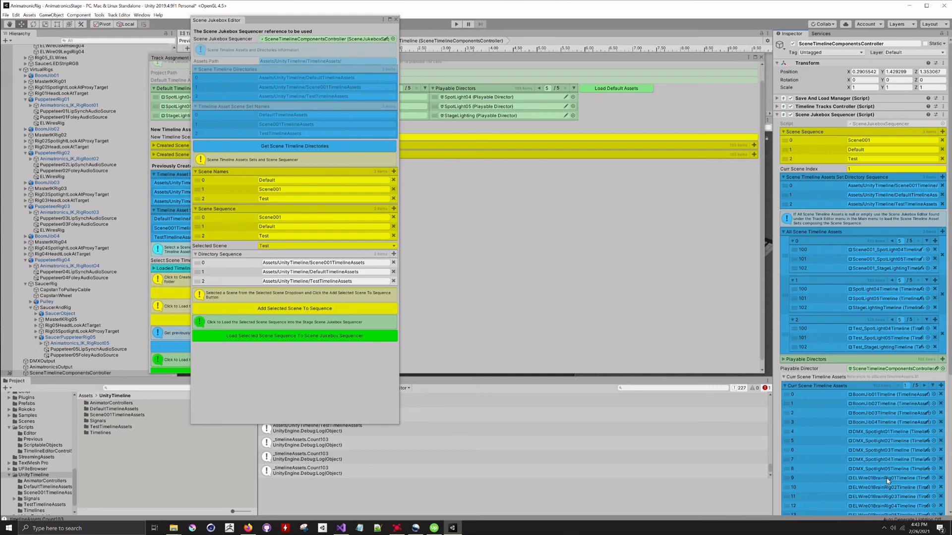
scroll(888, 480, "down", 5)
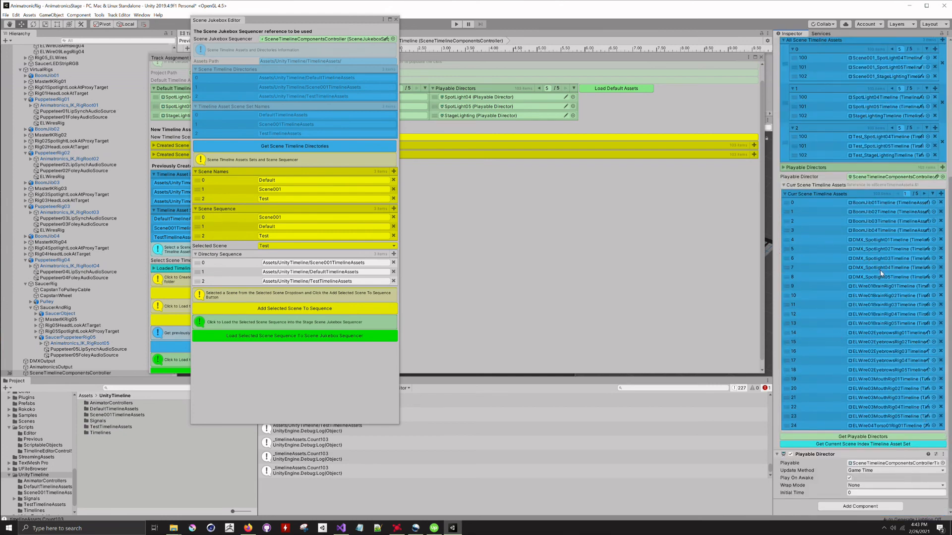
scroll(881, 273, "up", 5)
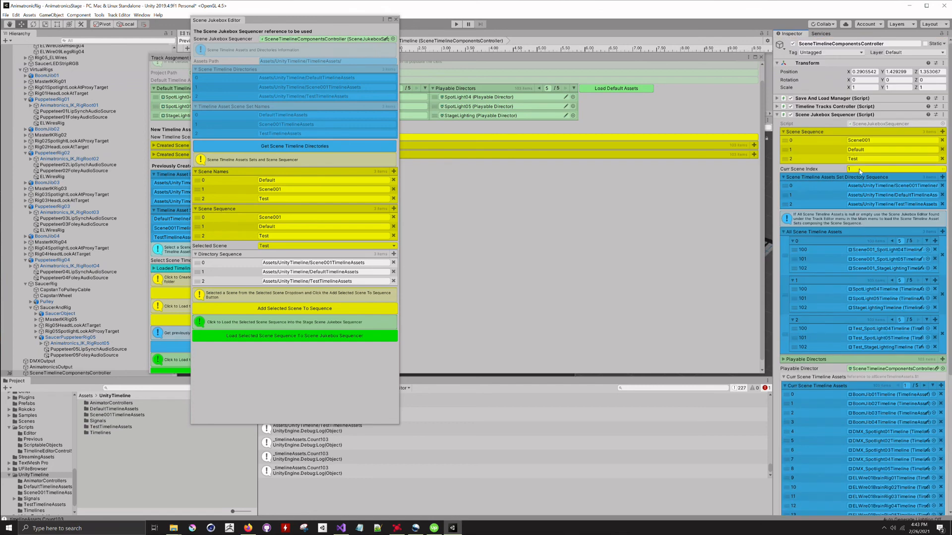
Step: Set Curr Scene Index to 0 and get that scene index's timeline asset set
left_click(836, 169)
scroll(887, 421, "down", 5)
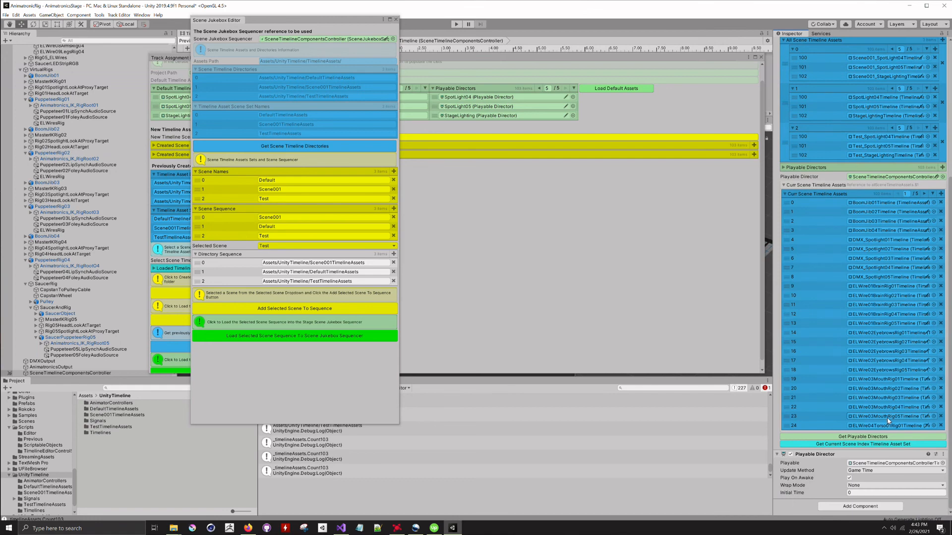
left_click(896, 445)
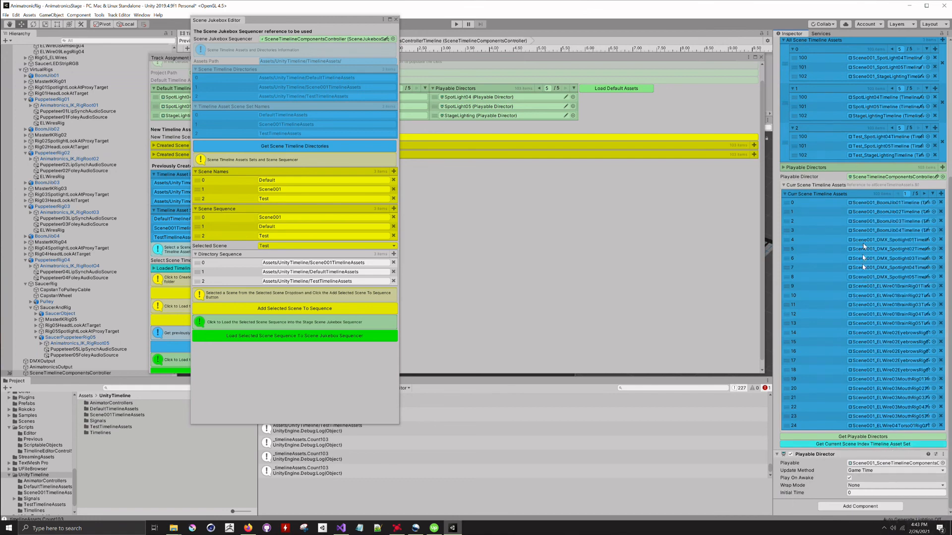
scroll(894, 277, "up", 5)
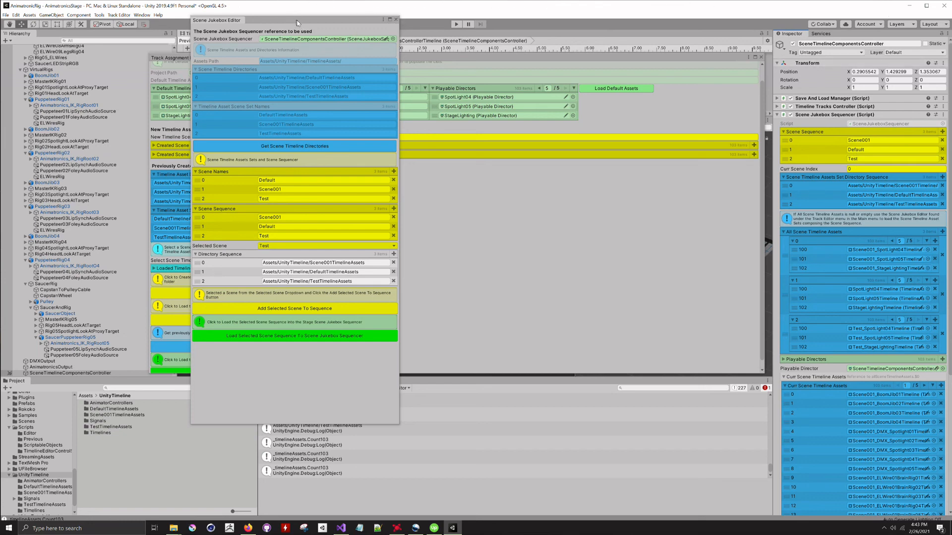
Step: Move the Scene Jukebox Editor clear of the scene set lists and look through the timelines in the Scene001TimelineAssets folder
left_click_drag(300, 18, 587, 91)
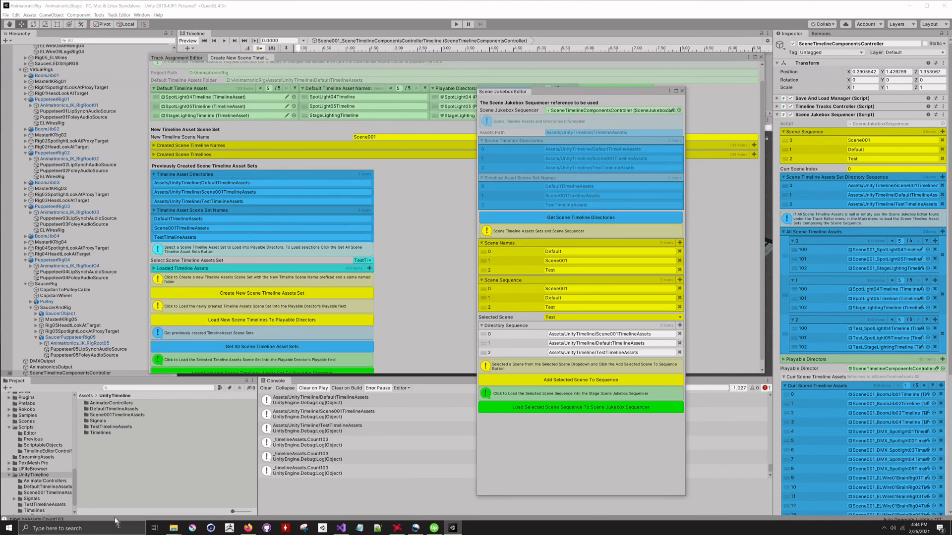
double_click(86, 415)
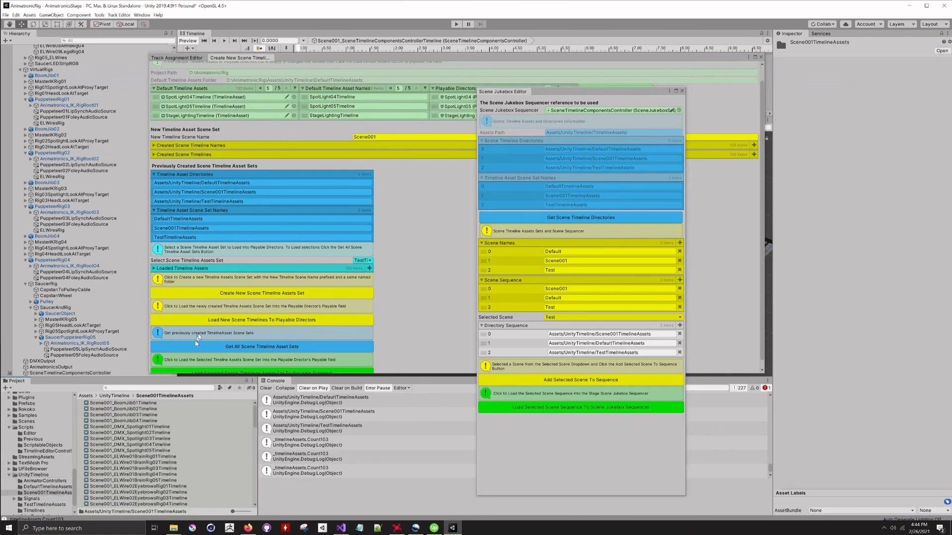
scroll(198, 339, "down", 1)
scroll(167, 456, "down", 5)
scroll(164, 456, "down", 10)
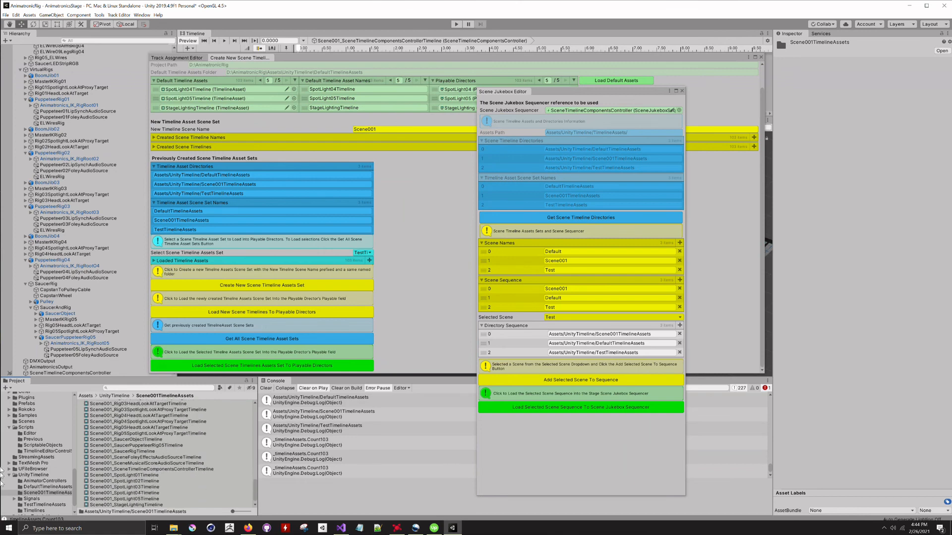
Step: Look through the TestTimelineAssets folder and select the Test_BoomJib02Timeline asset to inspect it
left_click(53, 505)
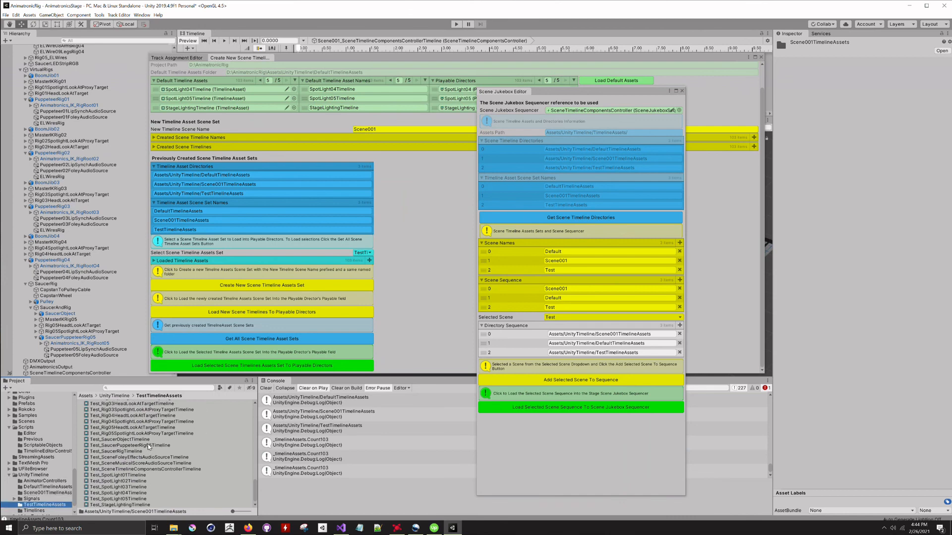
scroll(148, 448, "up", 10)
scroll(137, 437, "up", 10)
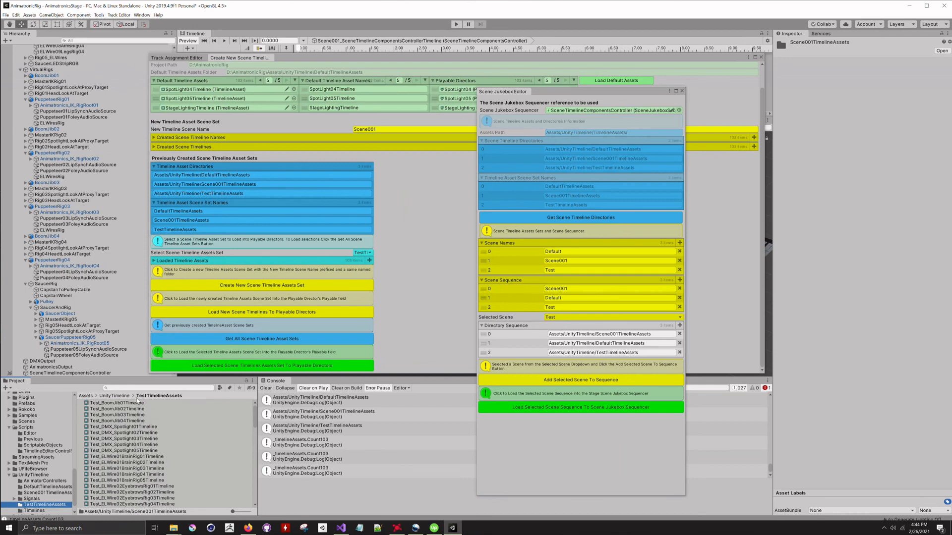
left_click(141, 408)
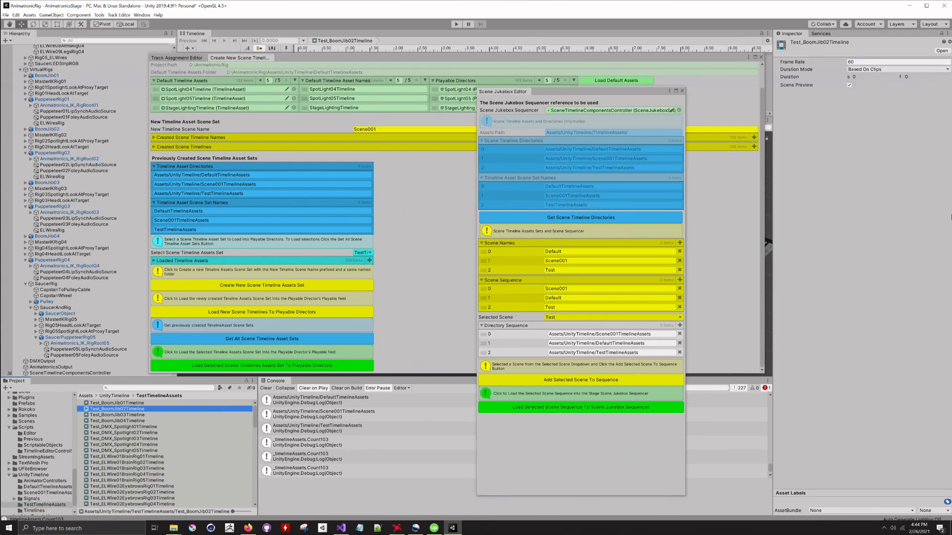